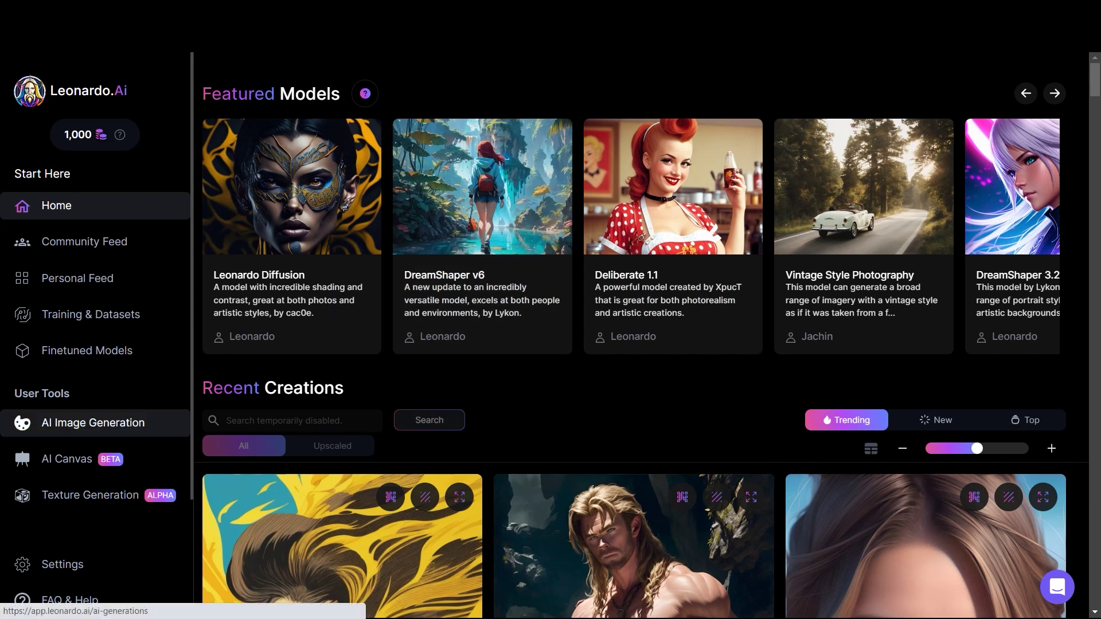
- Open the AI image generation tool
left_click(93, 423)
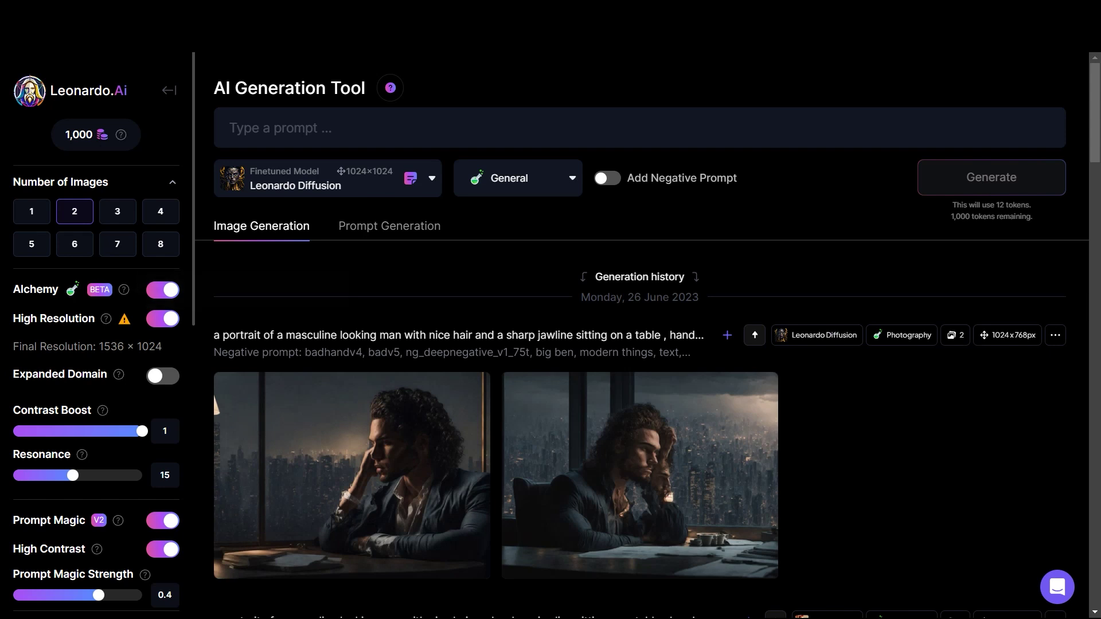
- Switch the Alchemy and High Resolution options off and back on
left_click(162, 290)
left_click(163, 289)
left_click(162, 319)
left_click(163, 318)
scroll(96, 344, "down", 2)
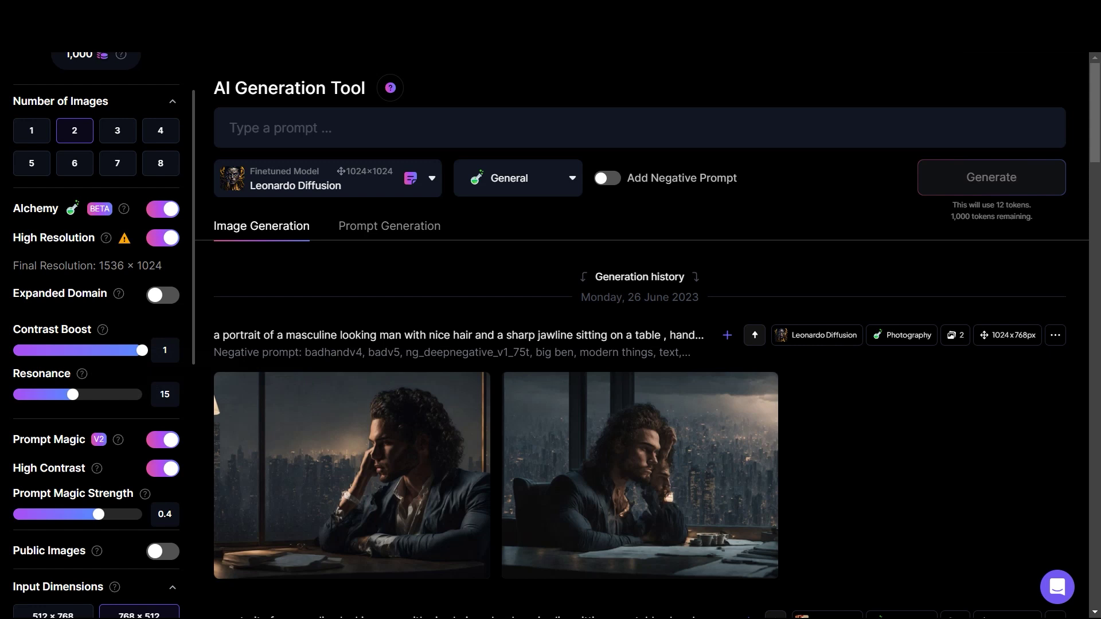
right_click(191, 99)
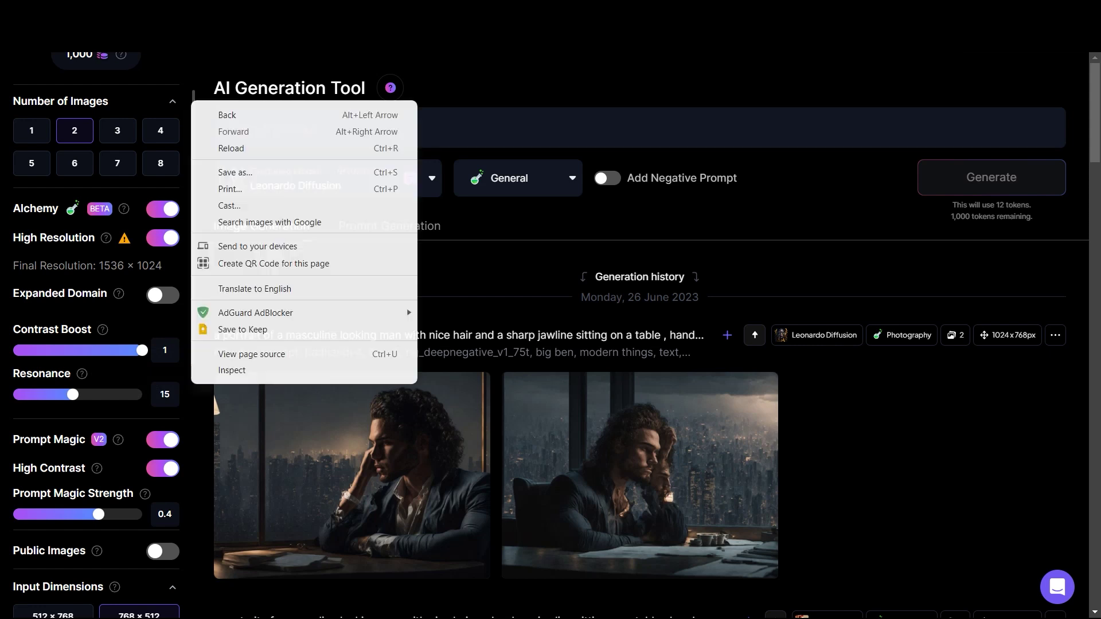
key("Escape")
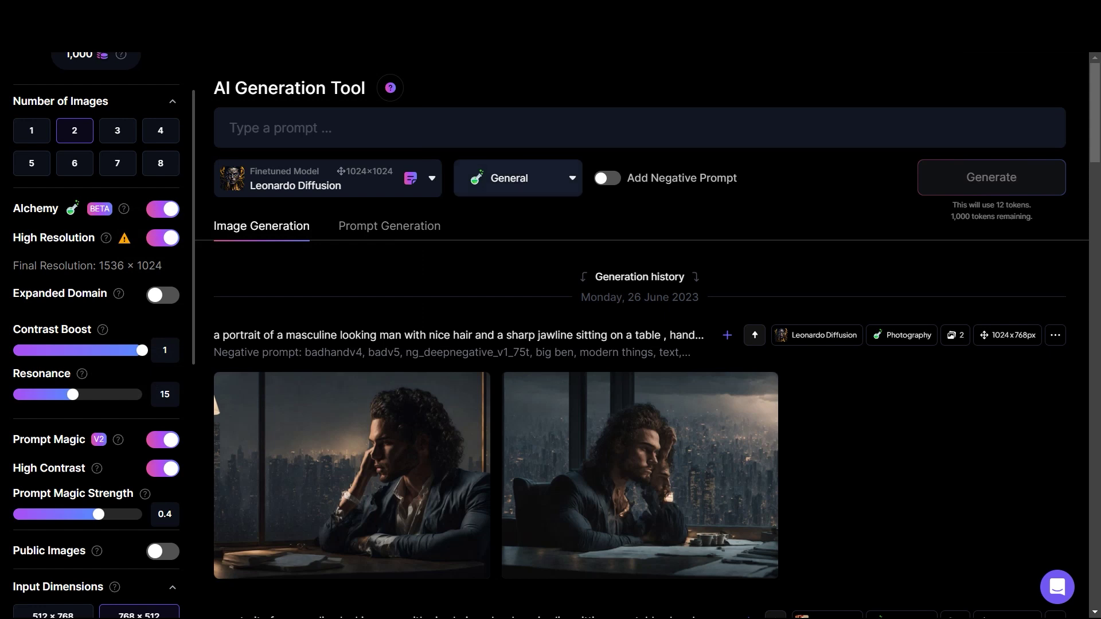
- Generate two 768 × 512 images from the "City of the Fireflies" prompt with Alchemy off and the style set to None
left_click(517, 178)
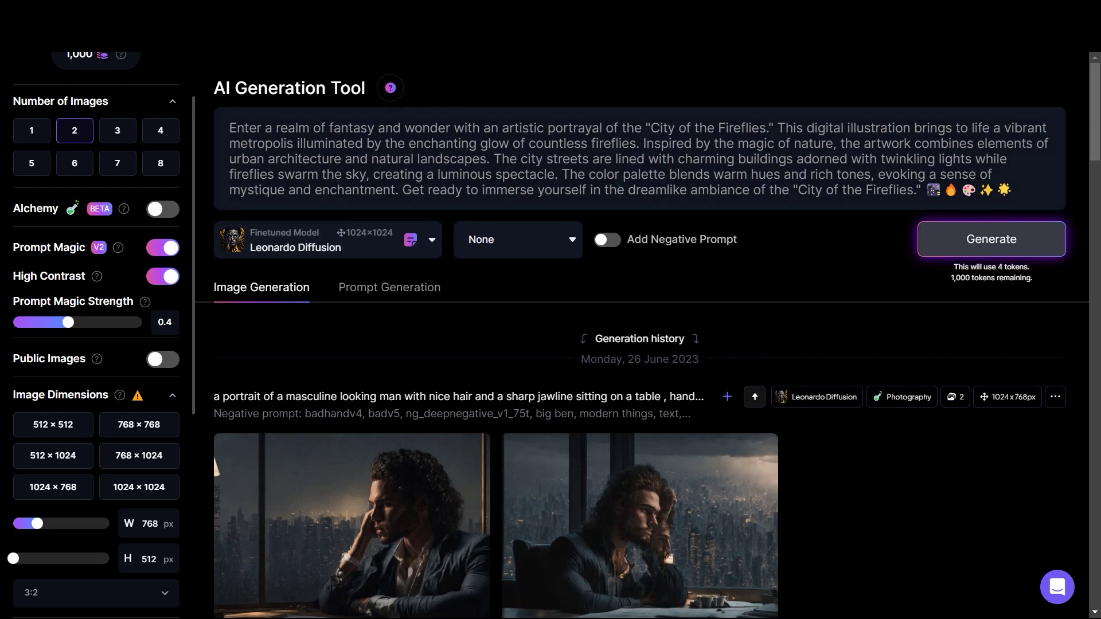
left_click(991, 239)
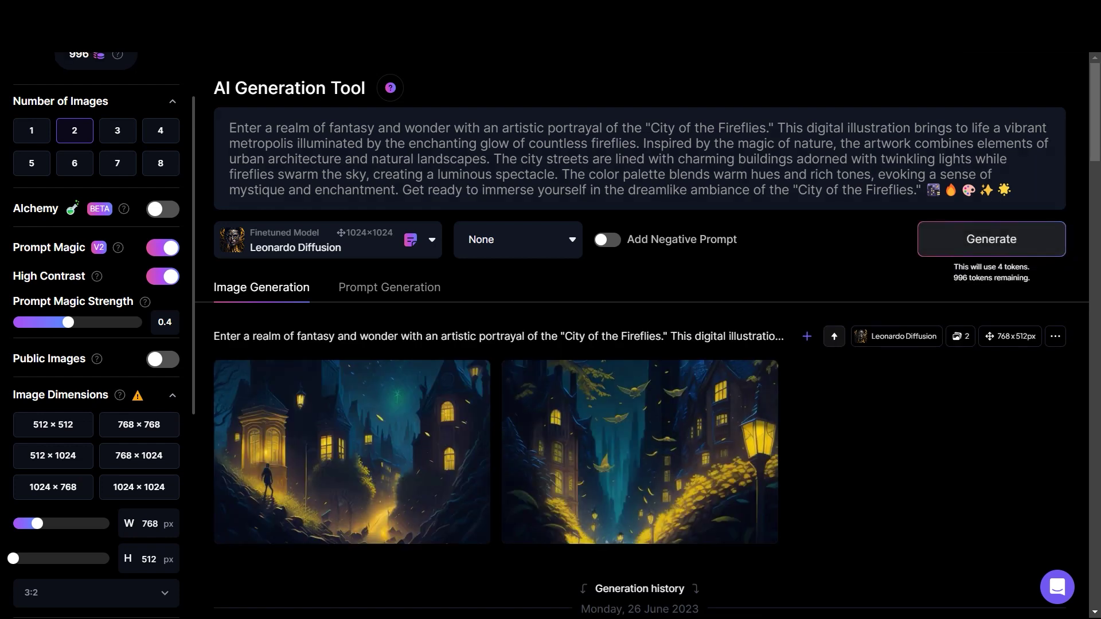
scroll(648, 338, "down", 2)
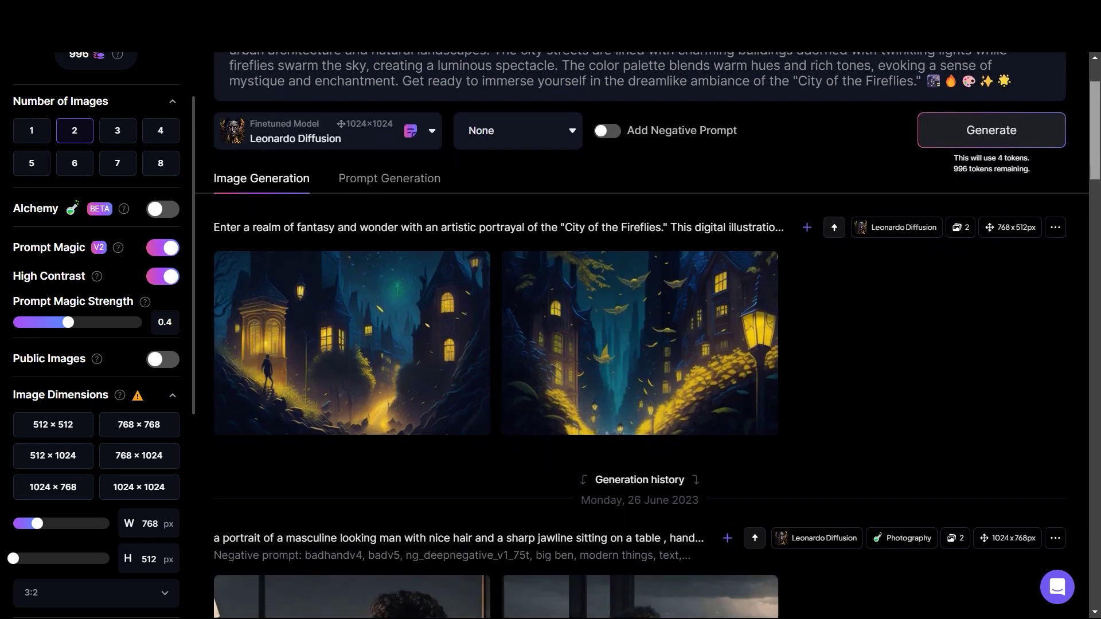
scroll(648, 338, "up", 3)
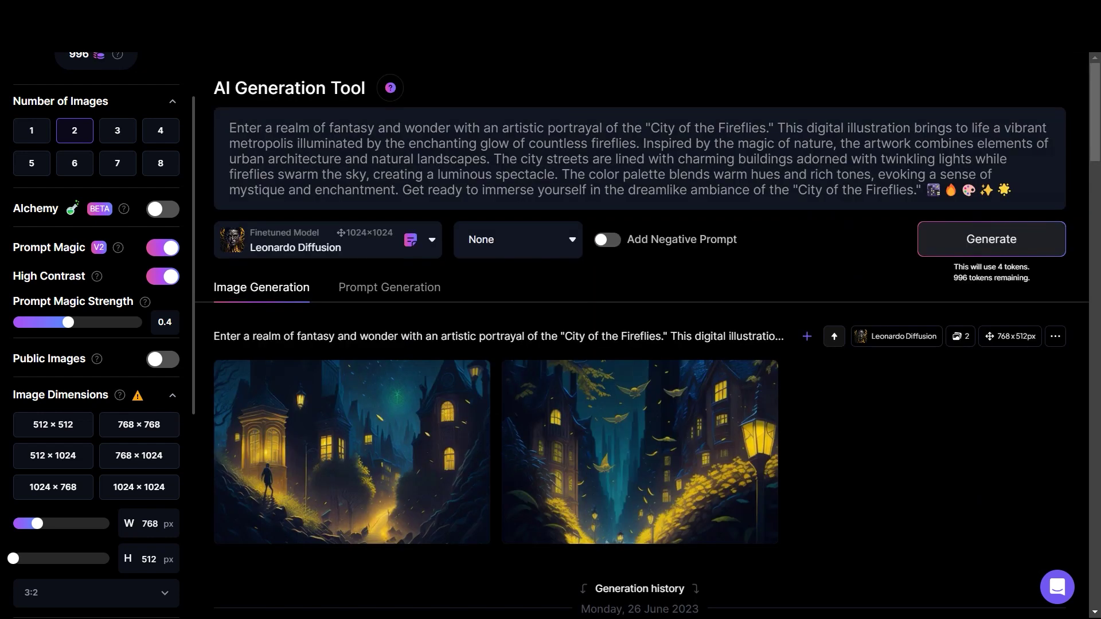
- Enable Alchemy, set the style to Environment, and generate the City of the Fireflies images again
left_click(162, 209)
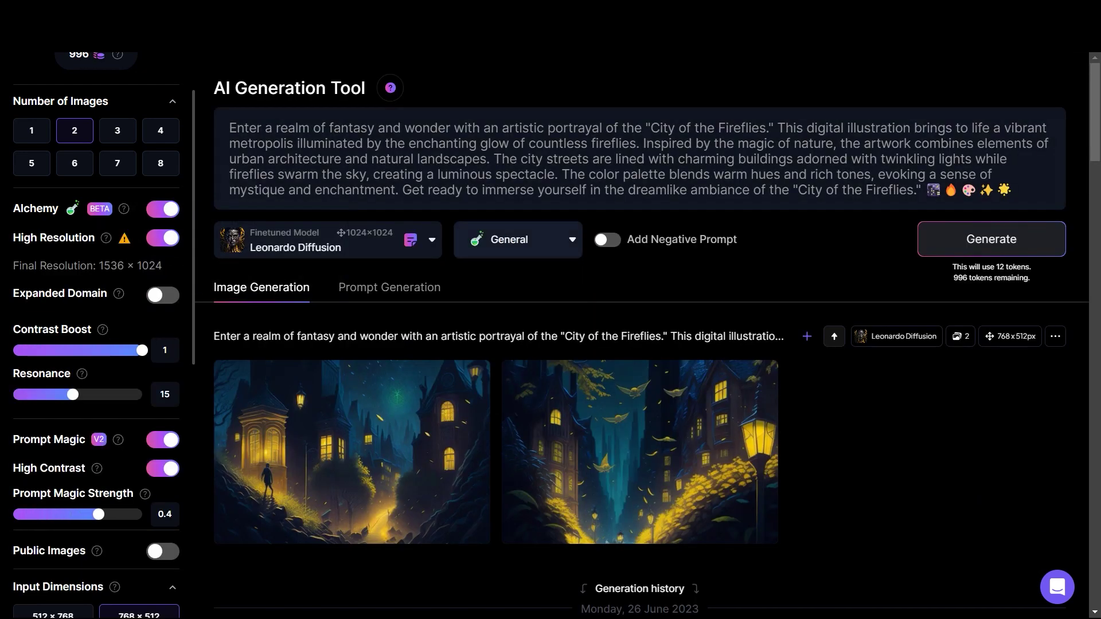
left_click(517, 239)
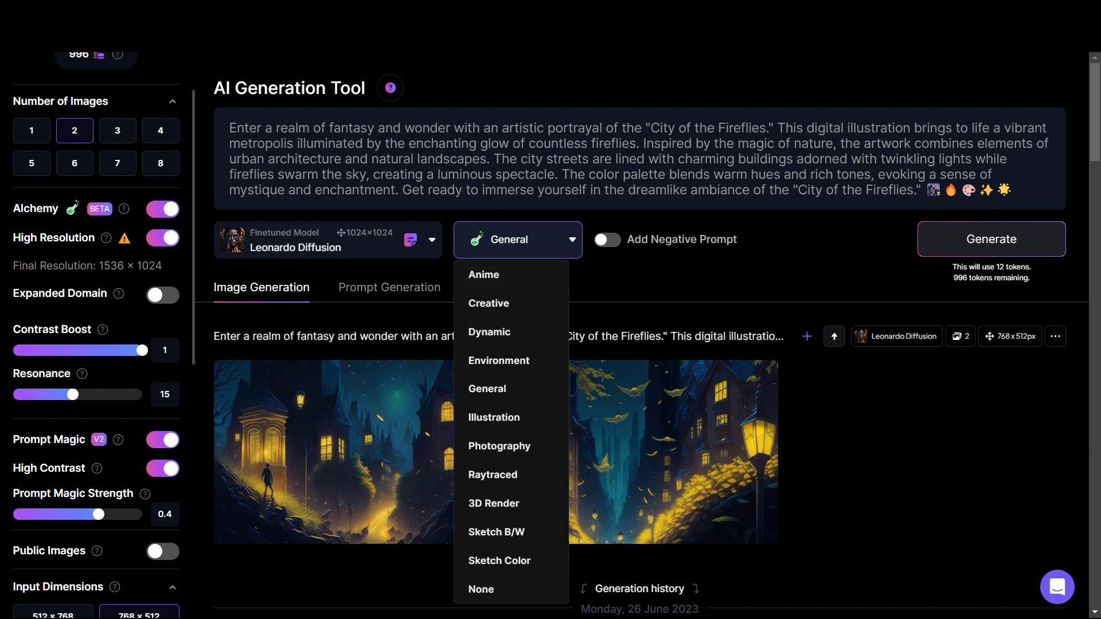
key("Escape")
left_click(517, 240)
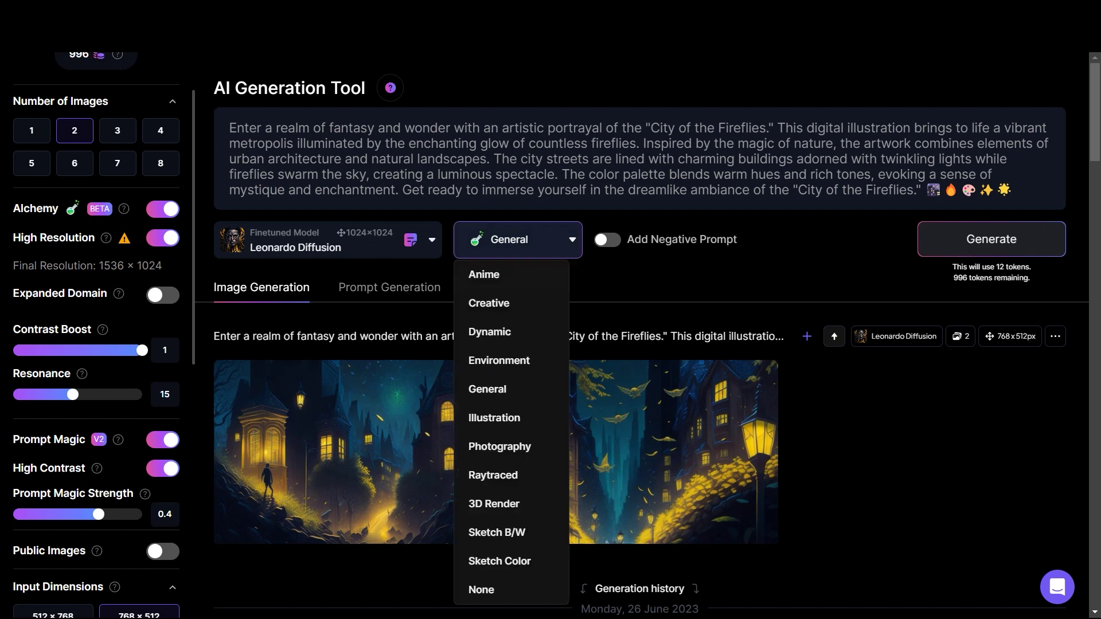
left_click(499, 360)
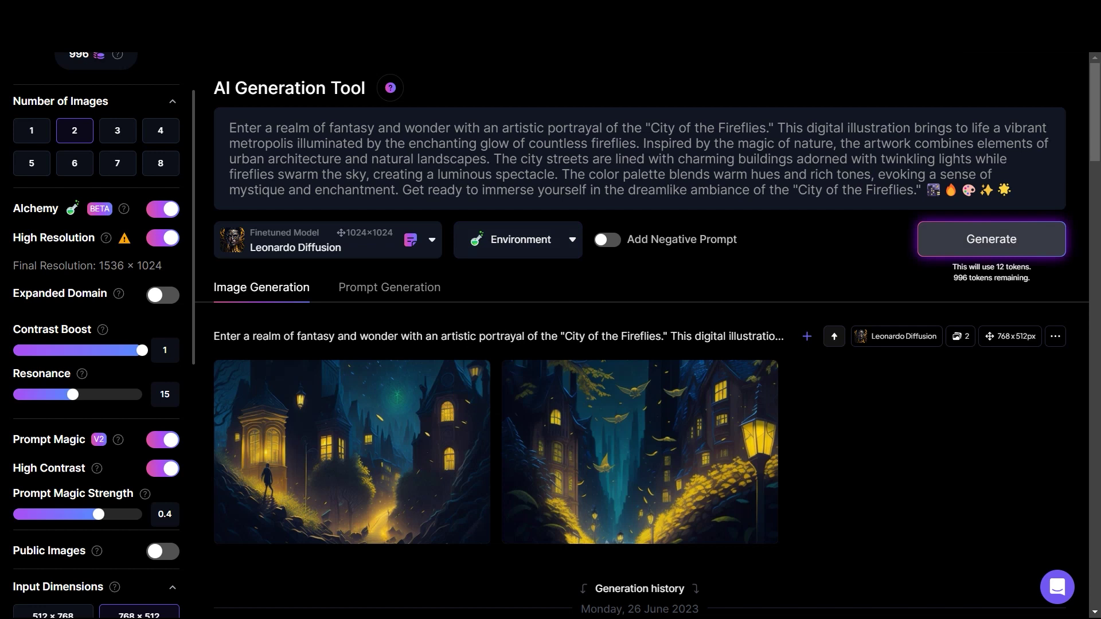
left_click(991, 239)
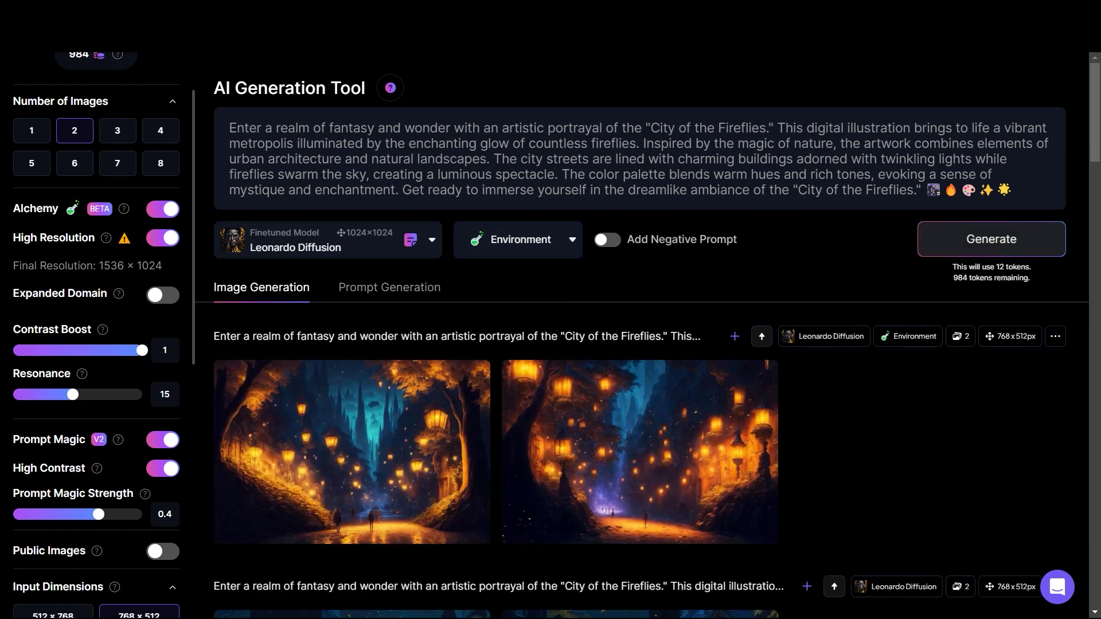
- View both Environment-style images enlarged, one after the other, and compare them with the earlier generation
mouse_move(639, 452)
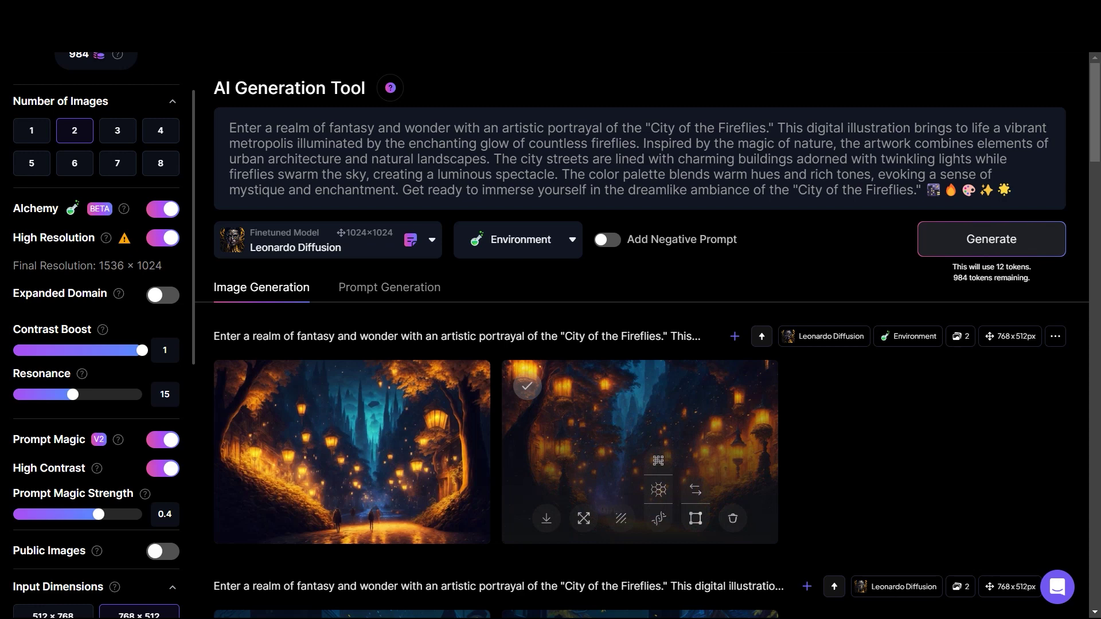
left_click(639, 447)
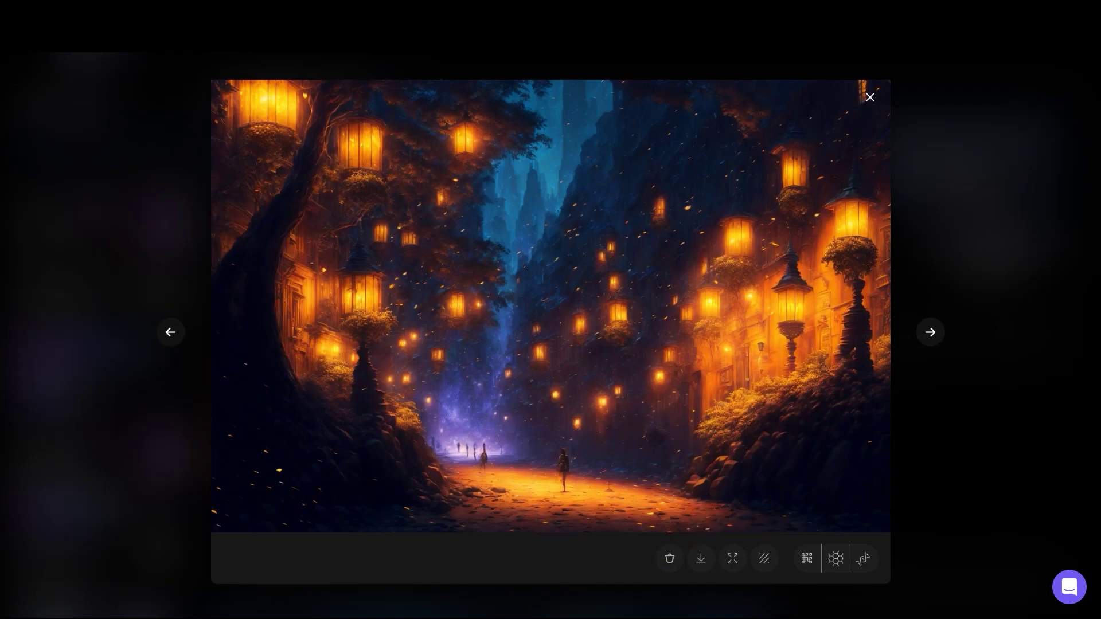
key("Escape")
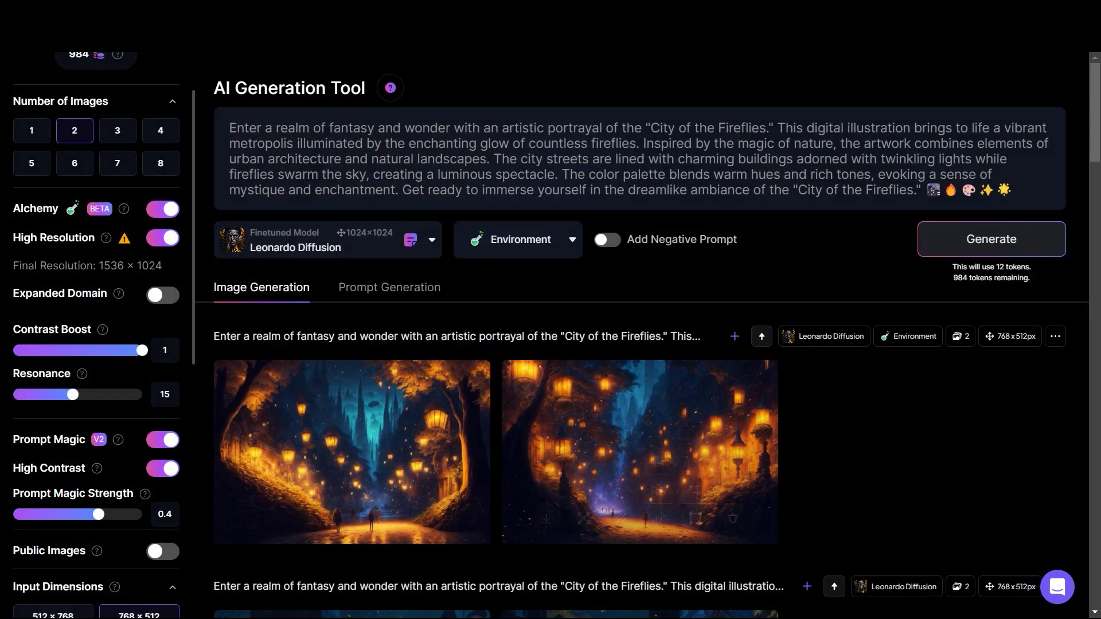
scroll(642, 338, "down", 2)
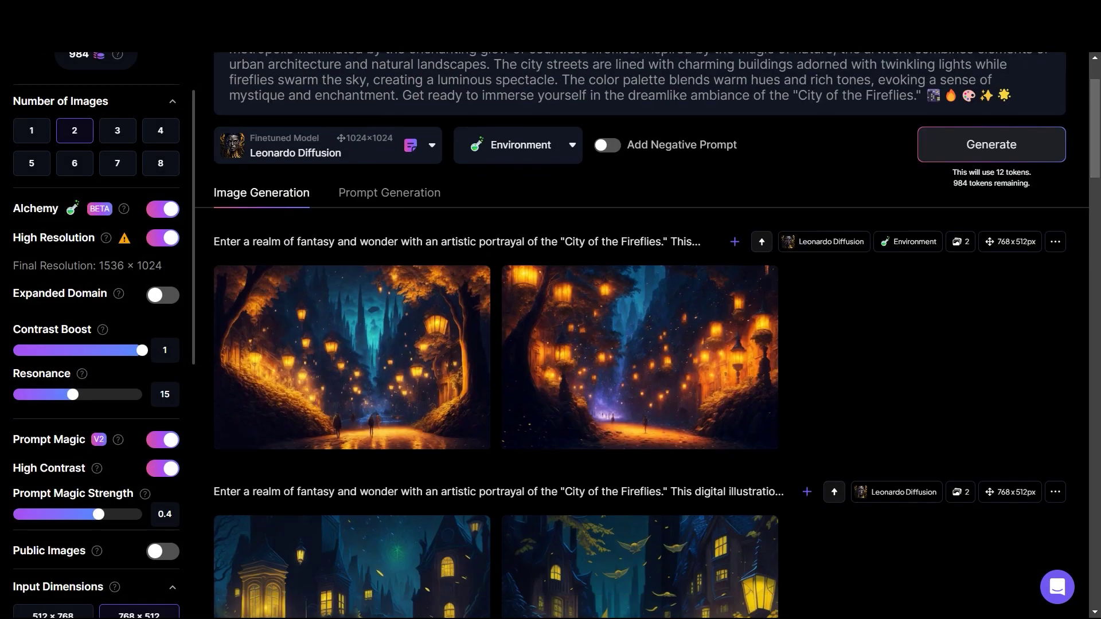
left_click(367, 366)
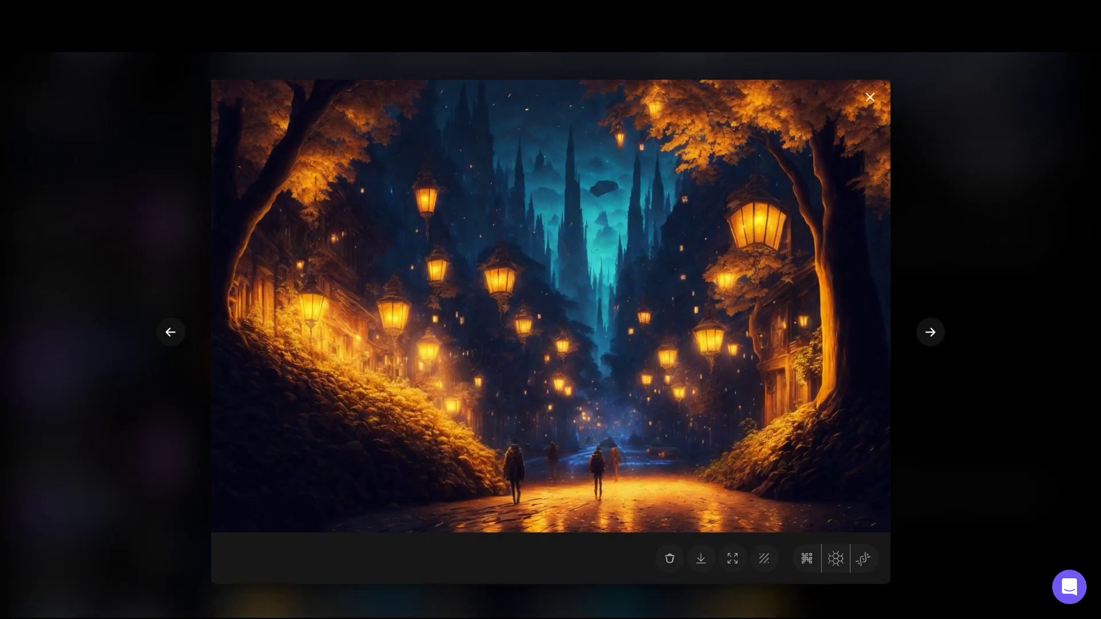
key("Escape")
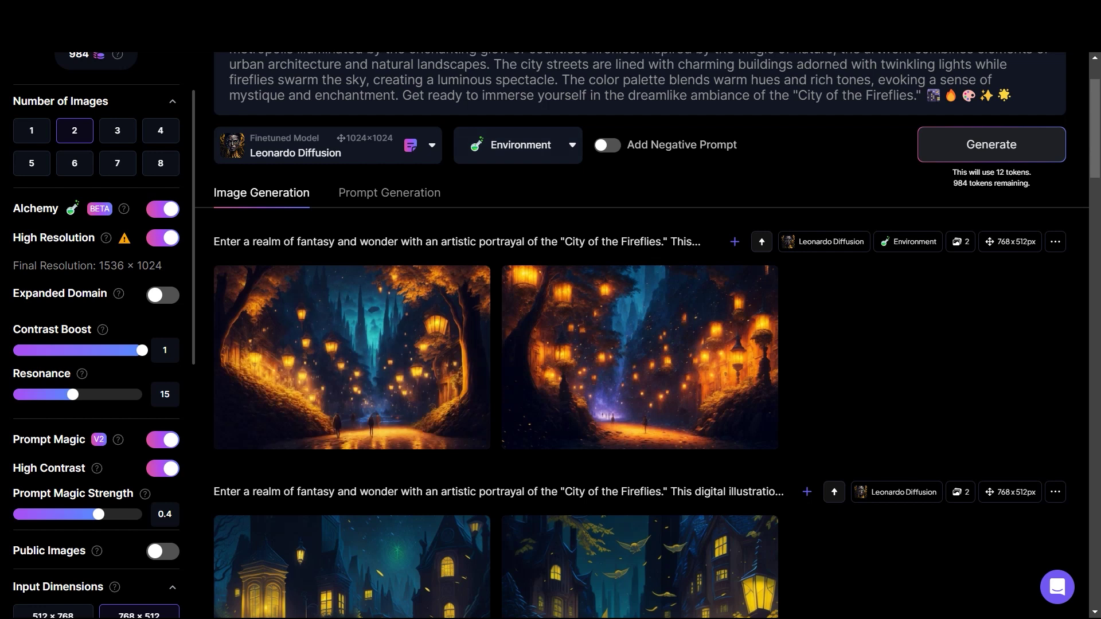
- Set Resonance to 20 and Contrast Boost to 0.75, enable Expanded Domain, and generate another pair of images
left_click_drag(73, 394, 96, 394)
left_click_drag(142, 350, 109, 351)
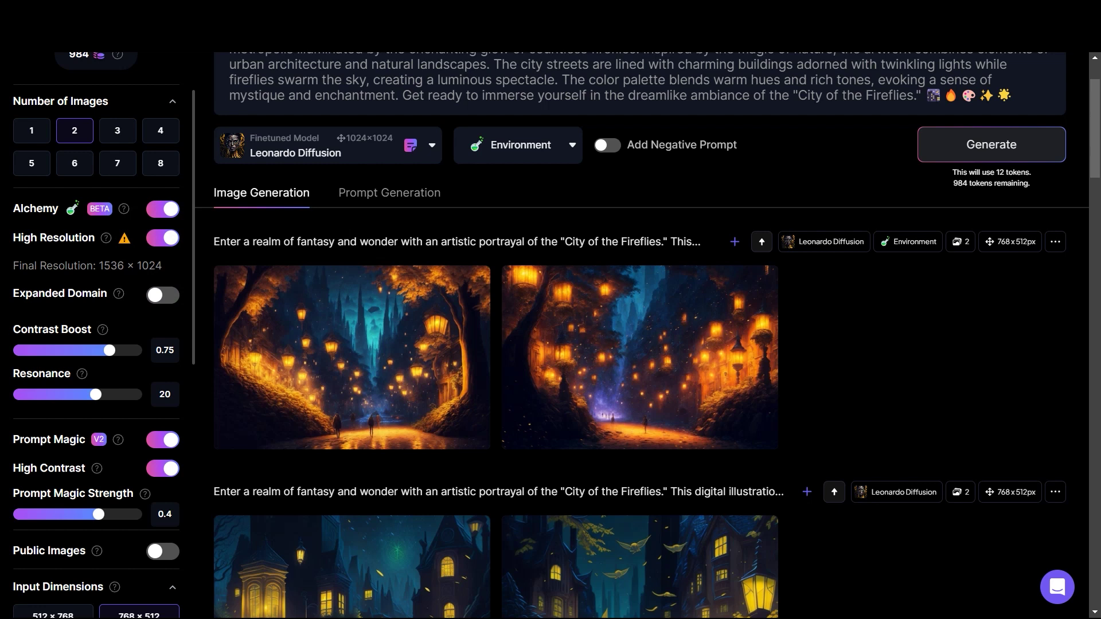
left_click(163, 295)
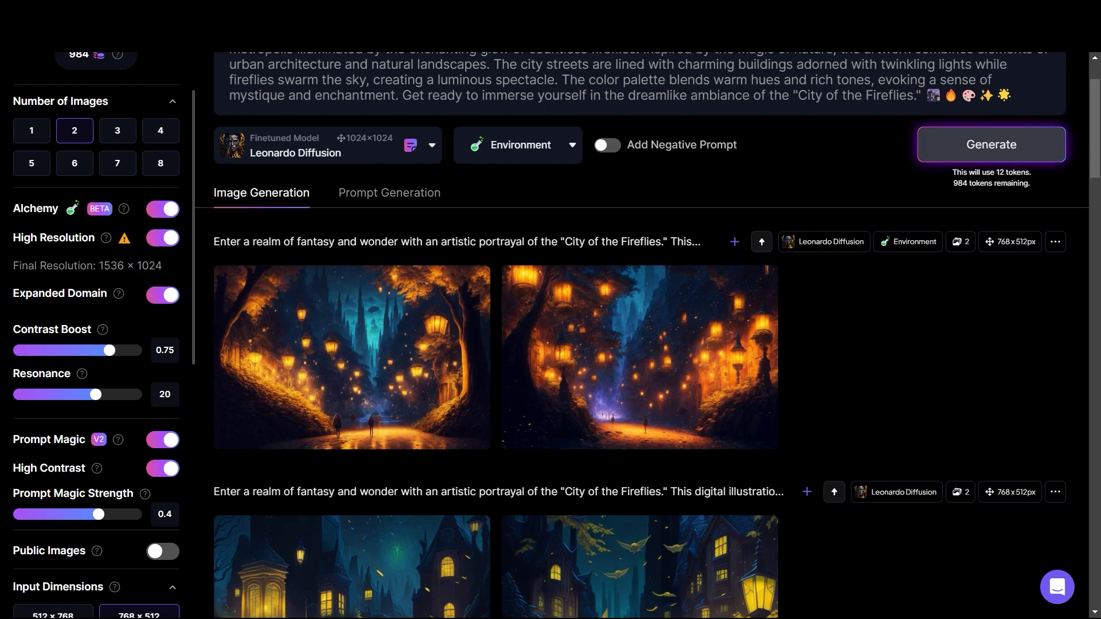
left_click(991, 145)
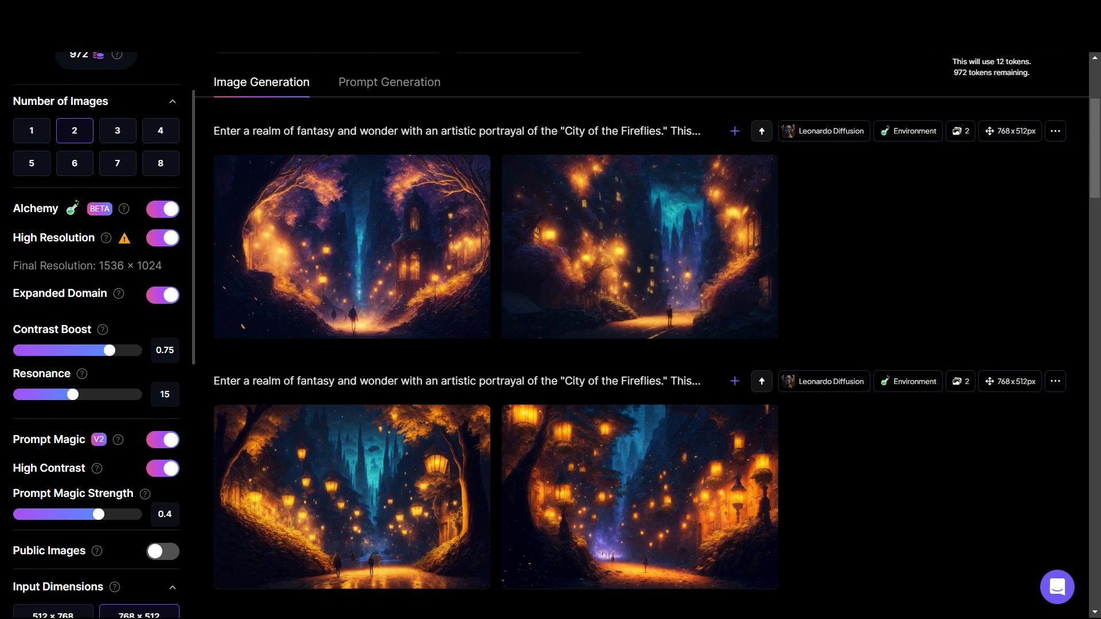
- Set the style to 3D Render for generating the City of the Fireflies images
mouse_move(82, 374)
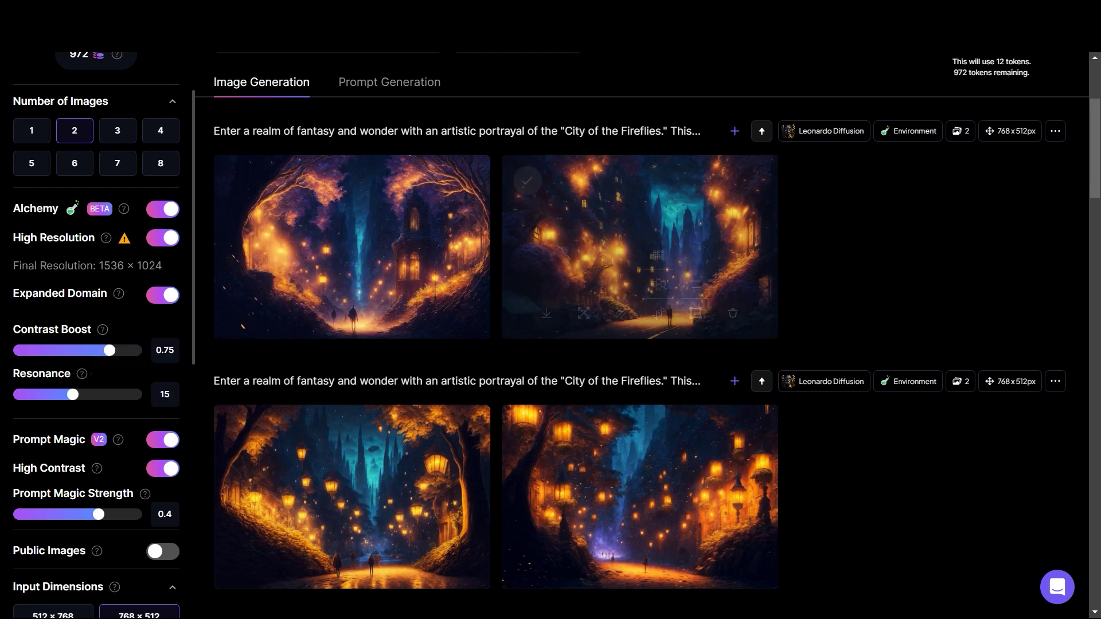
scroll(647, 326, "up", 1)
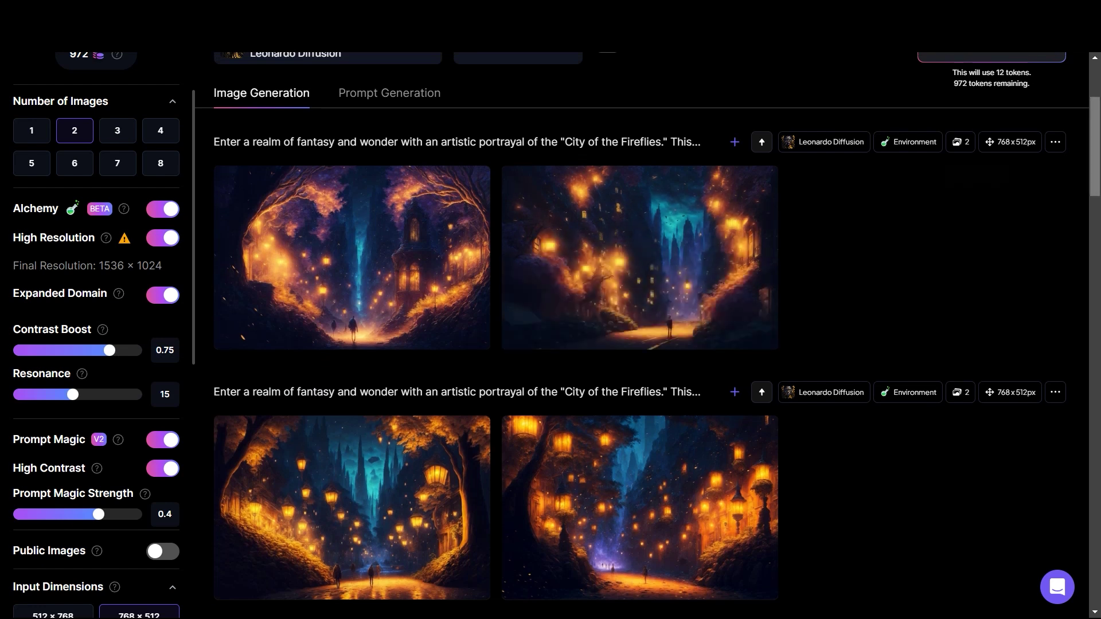
scroll(647, 335, "up", 2)
left_click(517, 180)
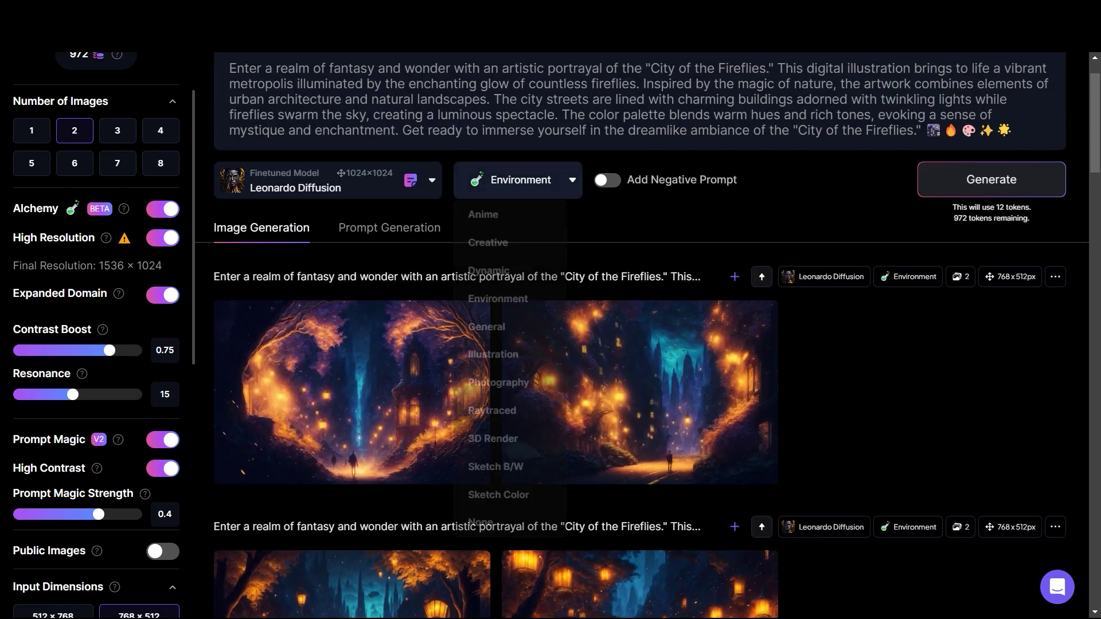
left_click(493, 444)
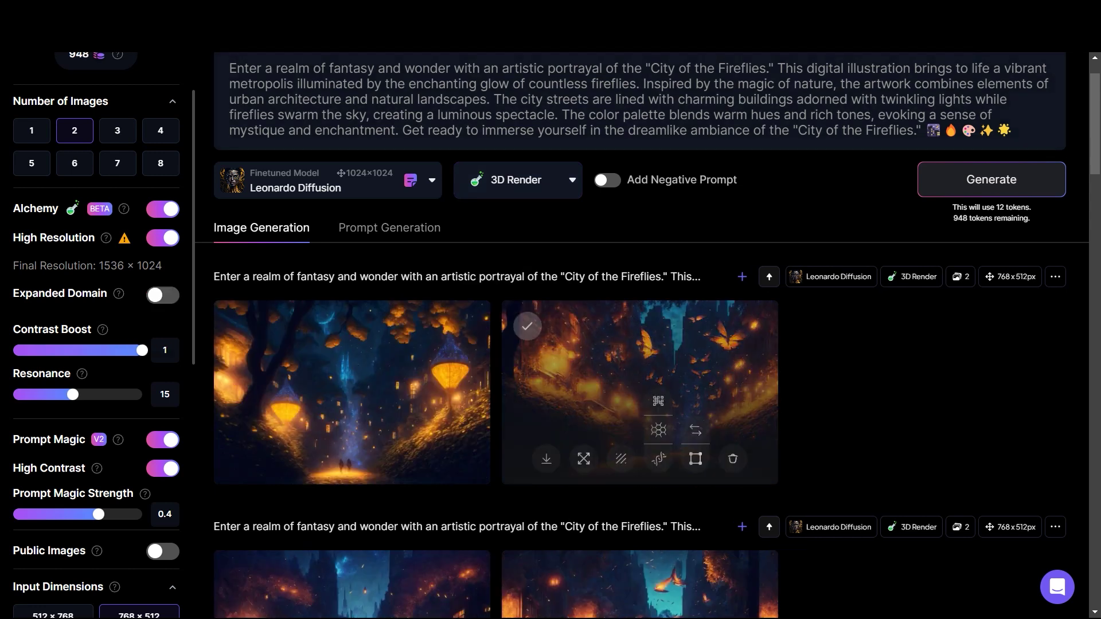
- View the newest 3D Render images enlarged
left_click(639, 392)
key("Escape")
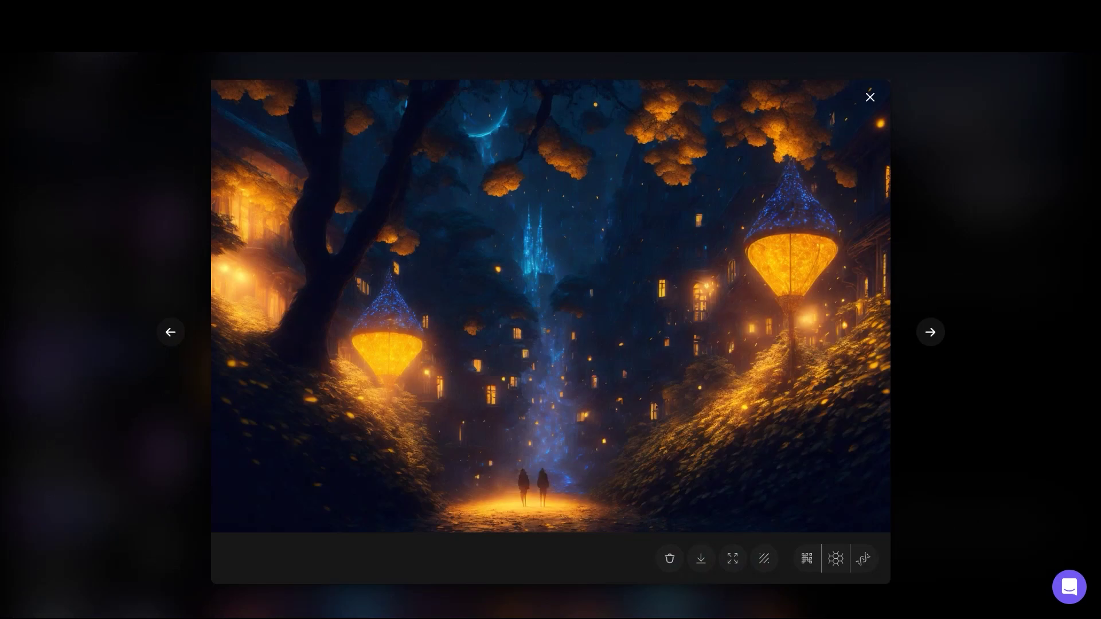
key("Escape")
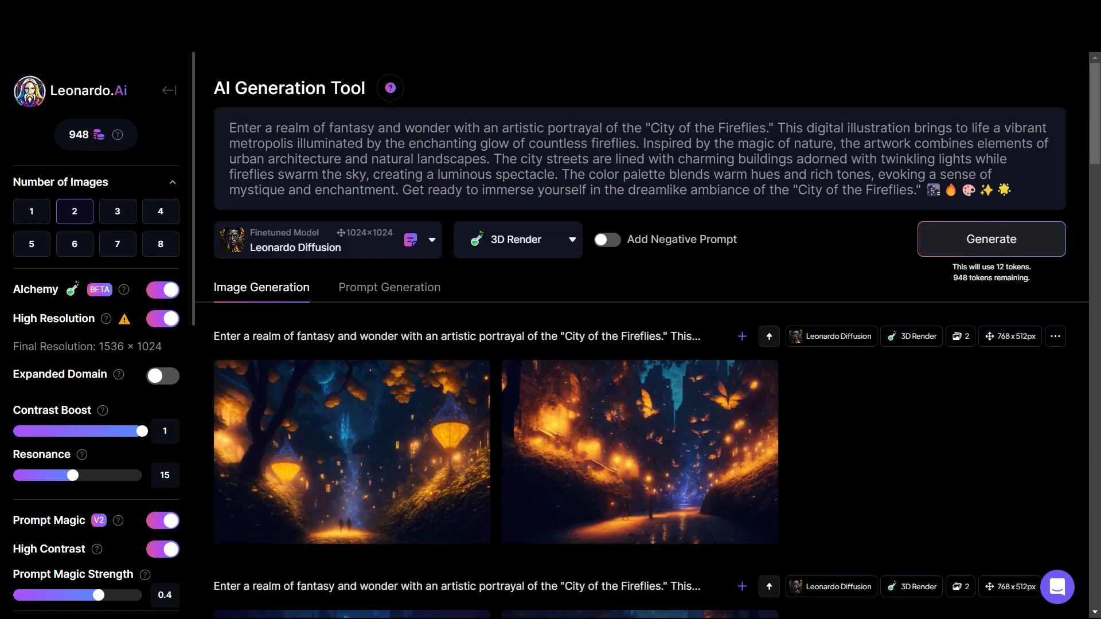
- Generate the City of the Fireflies images in the Photography style and view the second one enlarged
left_click(517, 239)
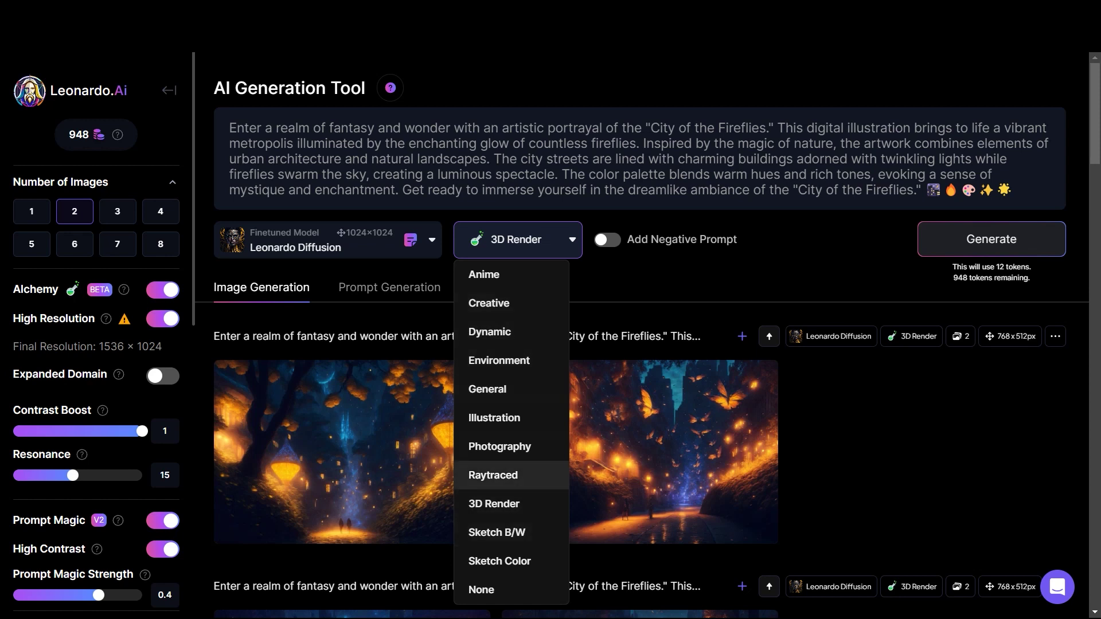
left_click(499, 446)
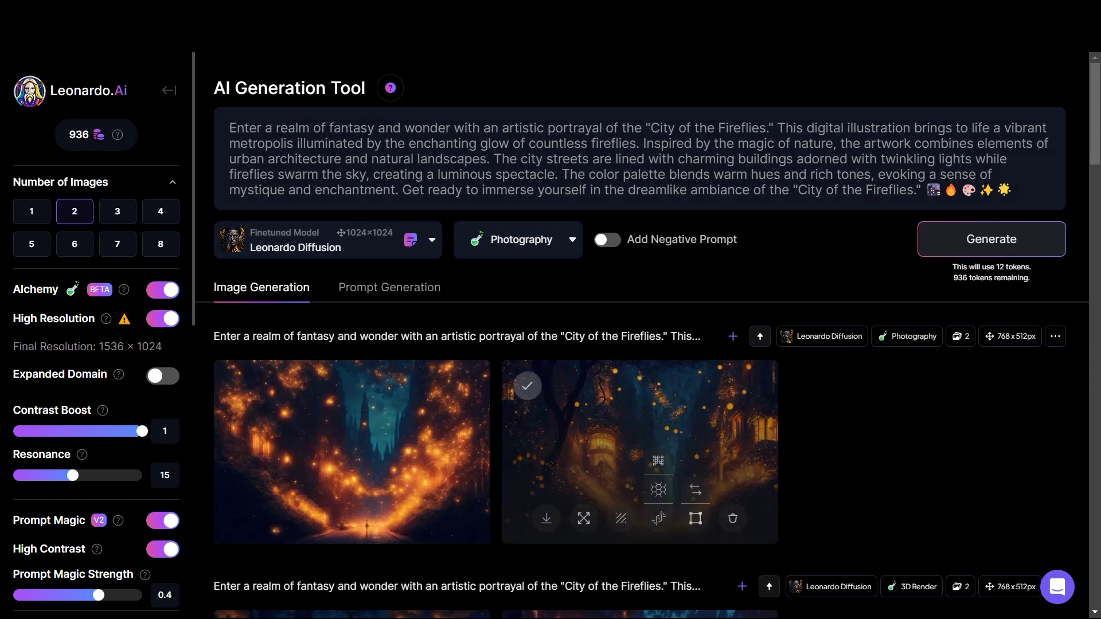
scroll(639, 453, "down", 1)
scroll(639, 383, "up", 1)
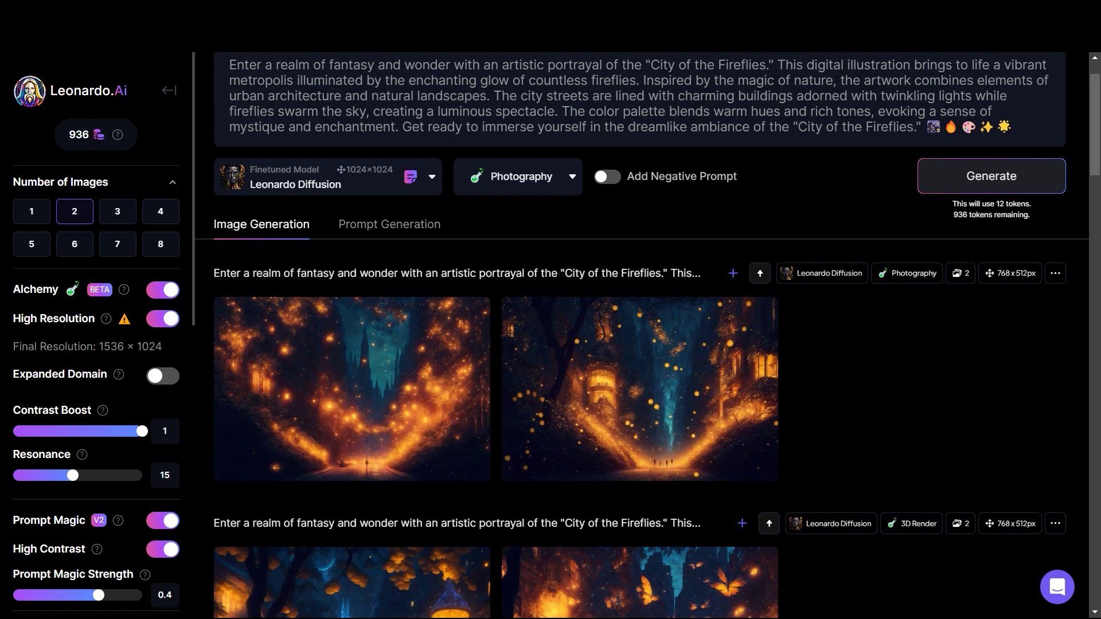
left_click(639, 372)
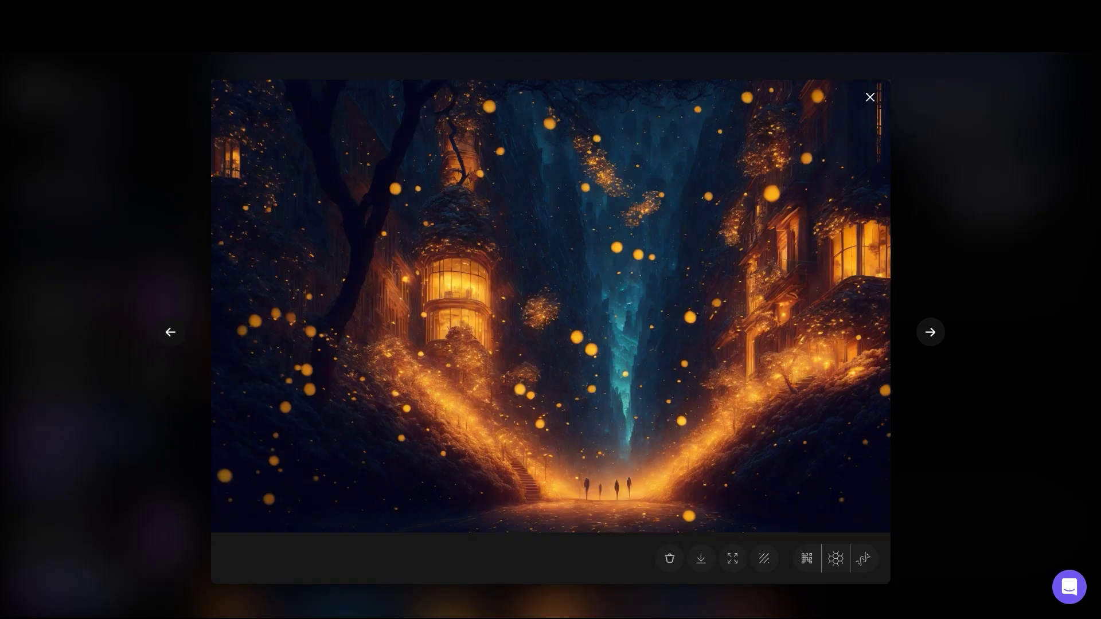
key("Escape")
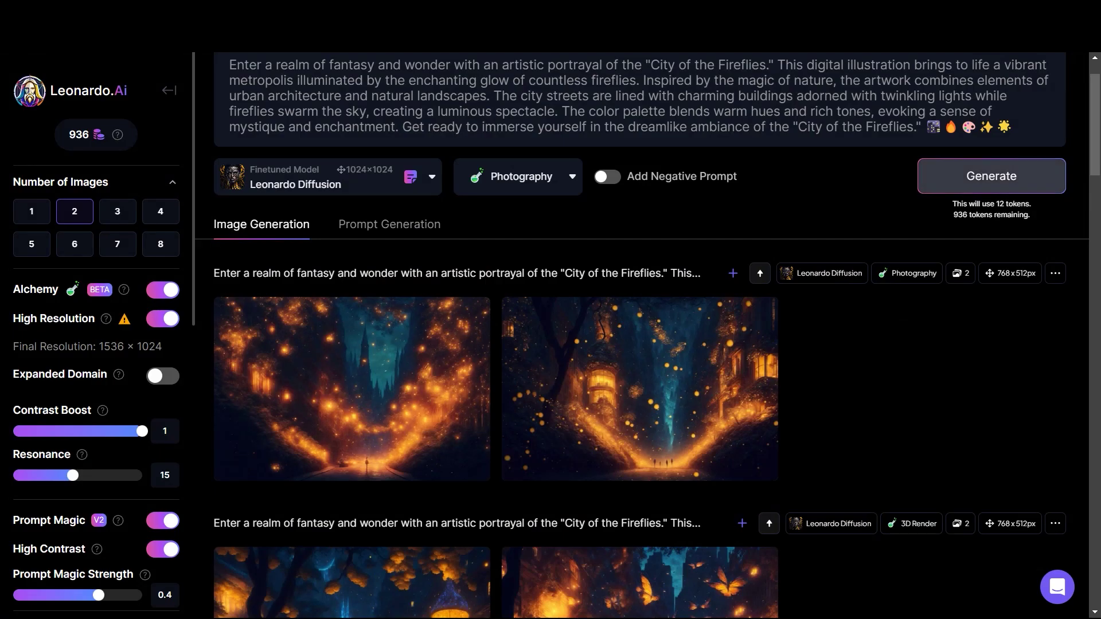
- Turn off Alchemy for the castle prompt
scroll(642, 335, "up", 2)
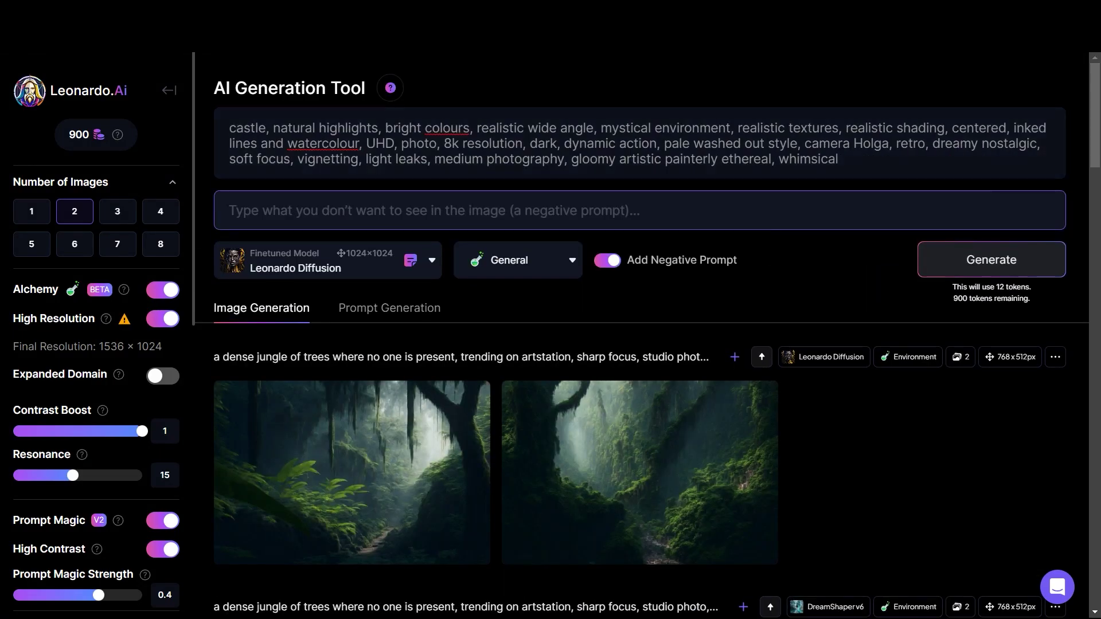
left_click(163, 290)
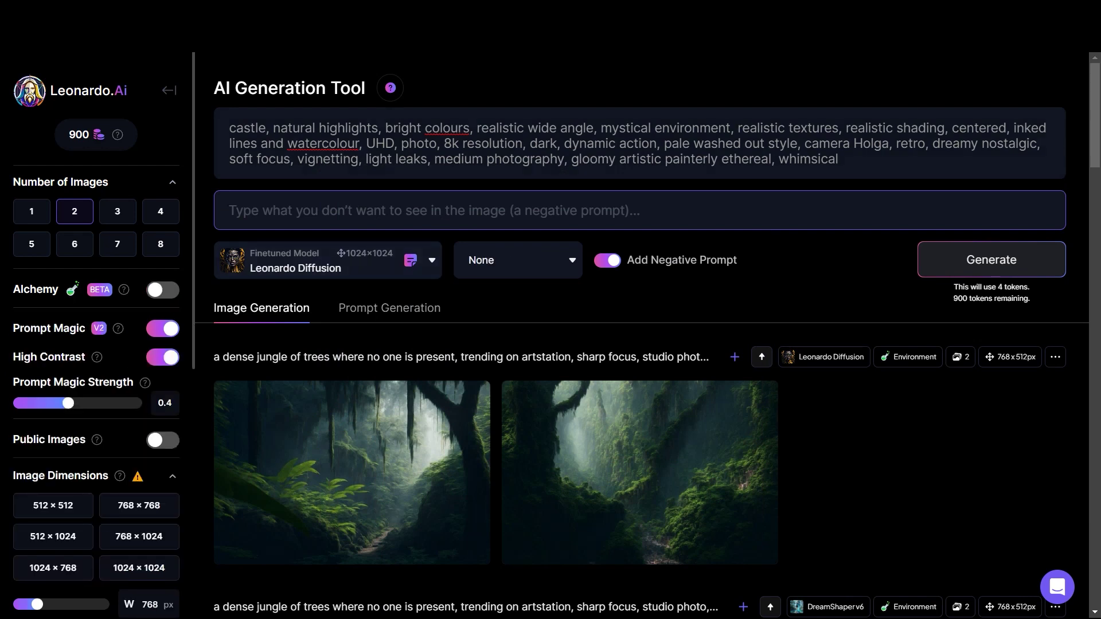
- Generate two castle images with Alchemy turned off
left_click(991, 259)
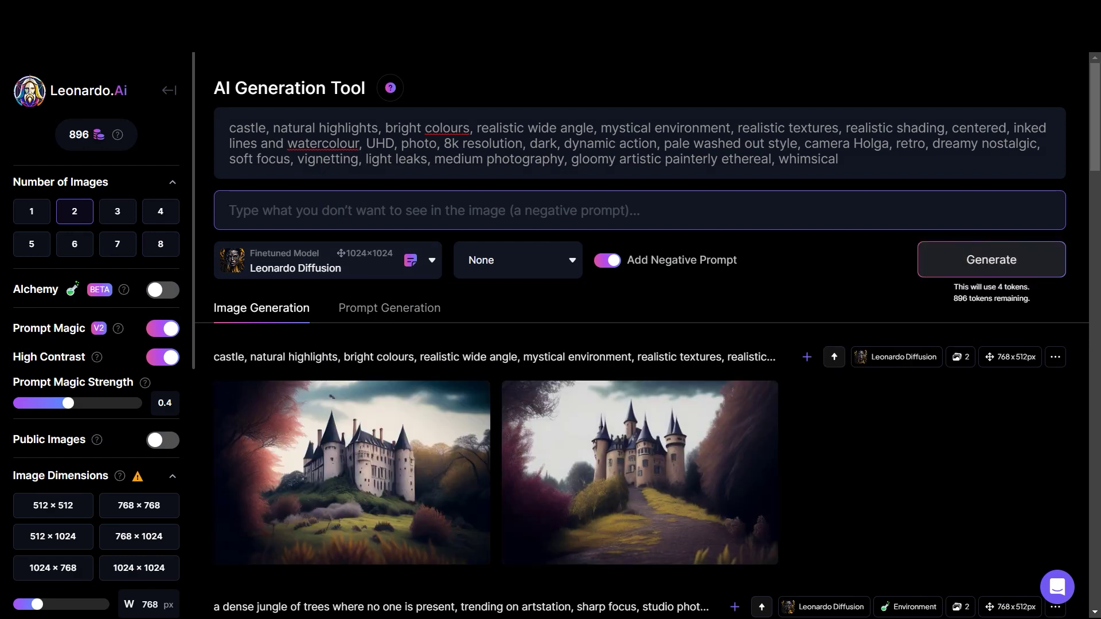
mouse_move(583, 481)
- Turn Alchemy back on and generate the castle images in the Environment style to compare with the previous pair
left_click(163, 290)
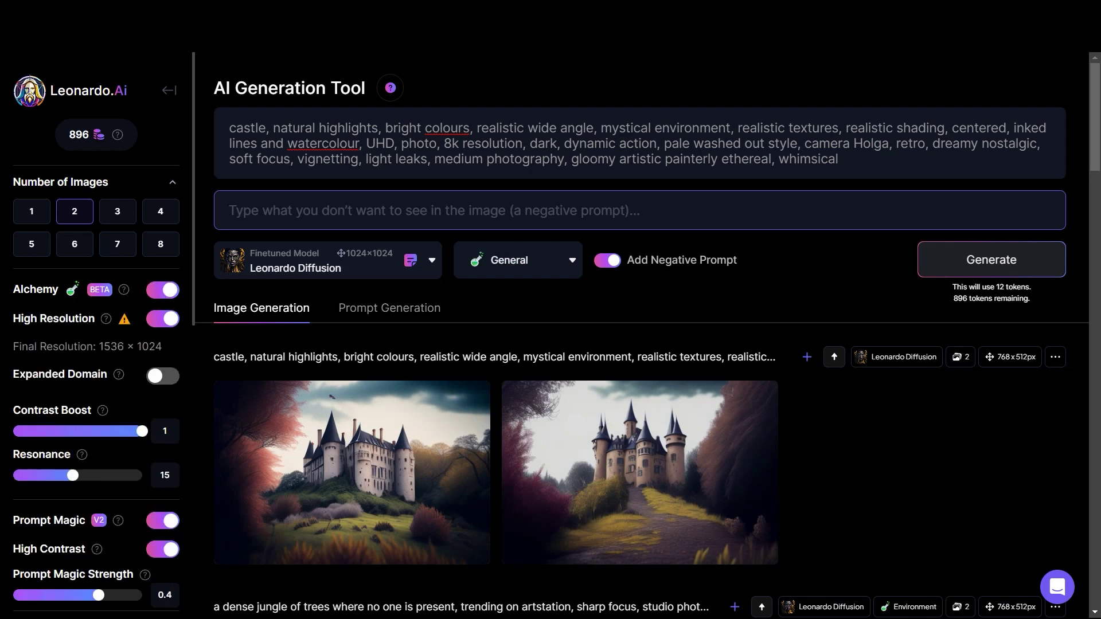
left_click(517, 260)
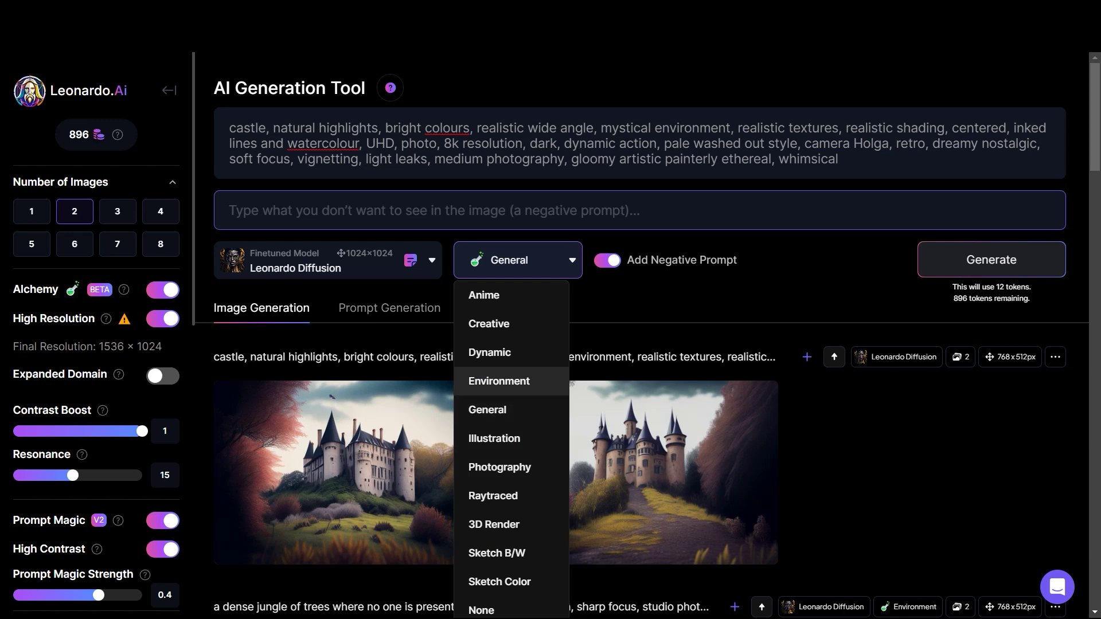
left_click(498, 380)
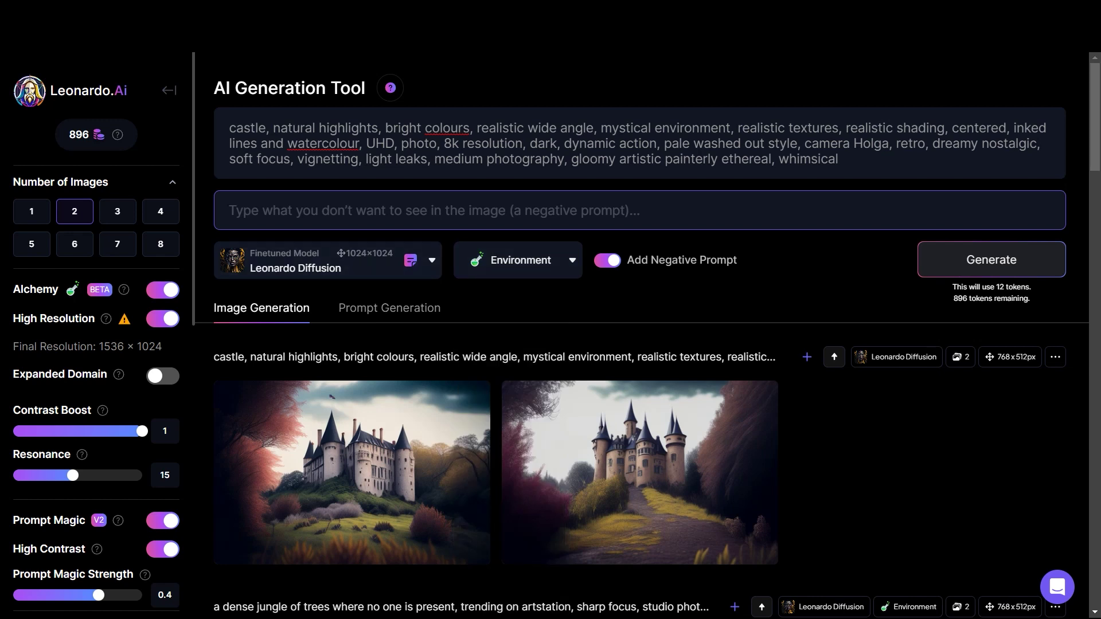
left_click(991, 260)
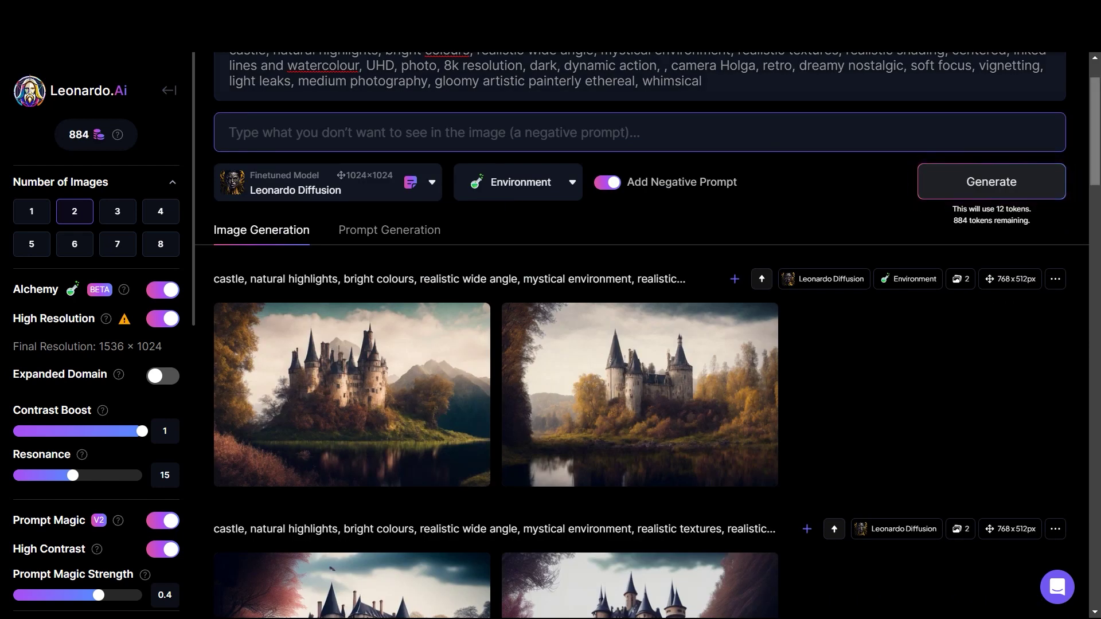
scroll(642, 335, "down", 3)
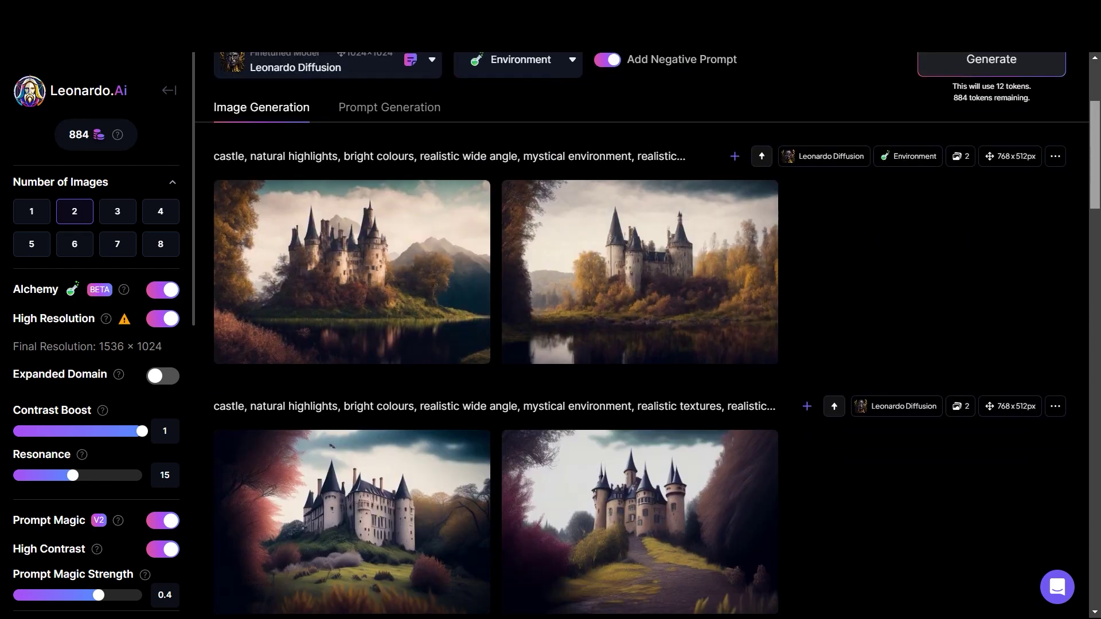
scroll(642, 335, "down", 2)
scroll(642, 335, "up", 4)
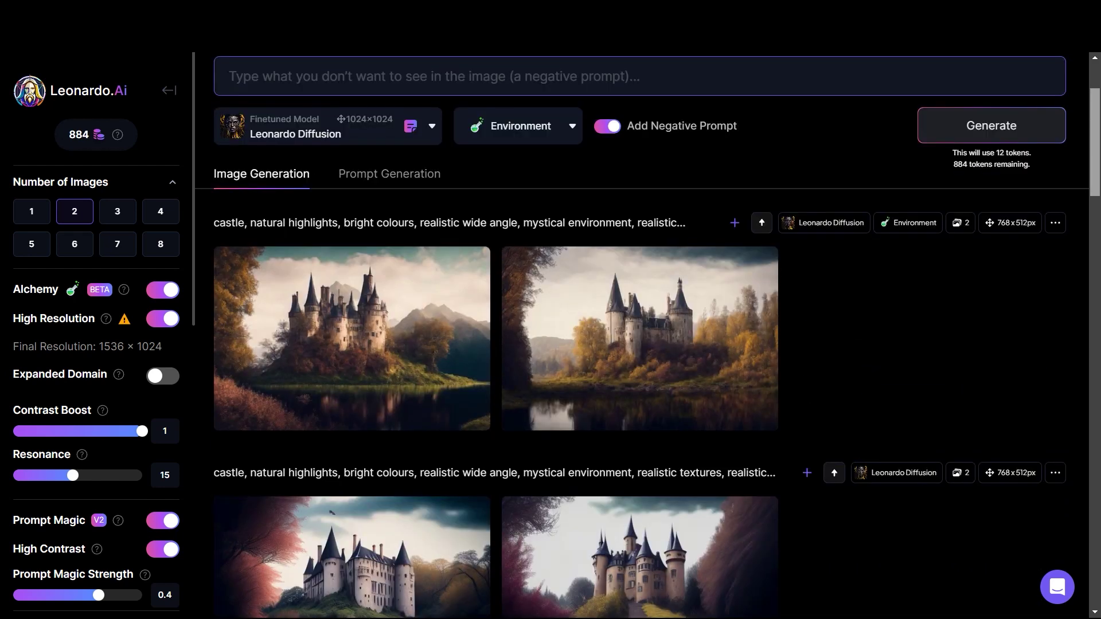
- Generate the castle images in the Photography style and view the first one enlarged
left_click(518, 138)
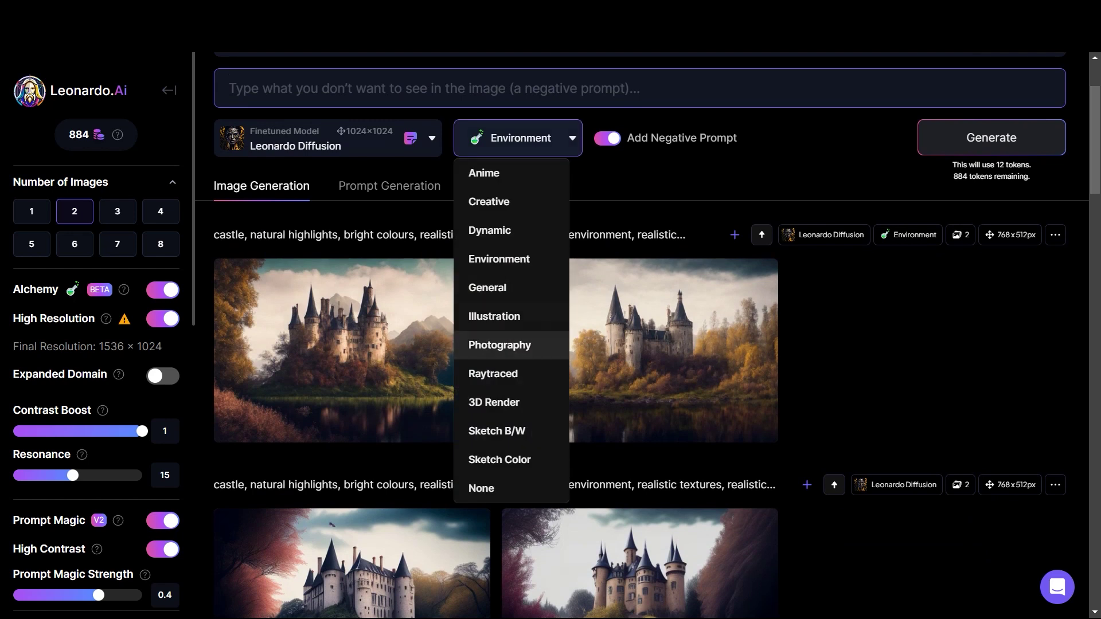
left_click(504, 345)
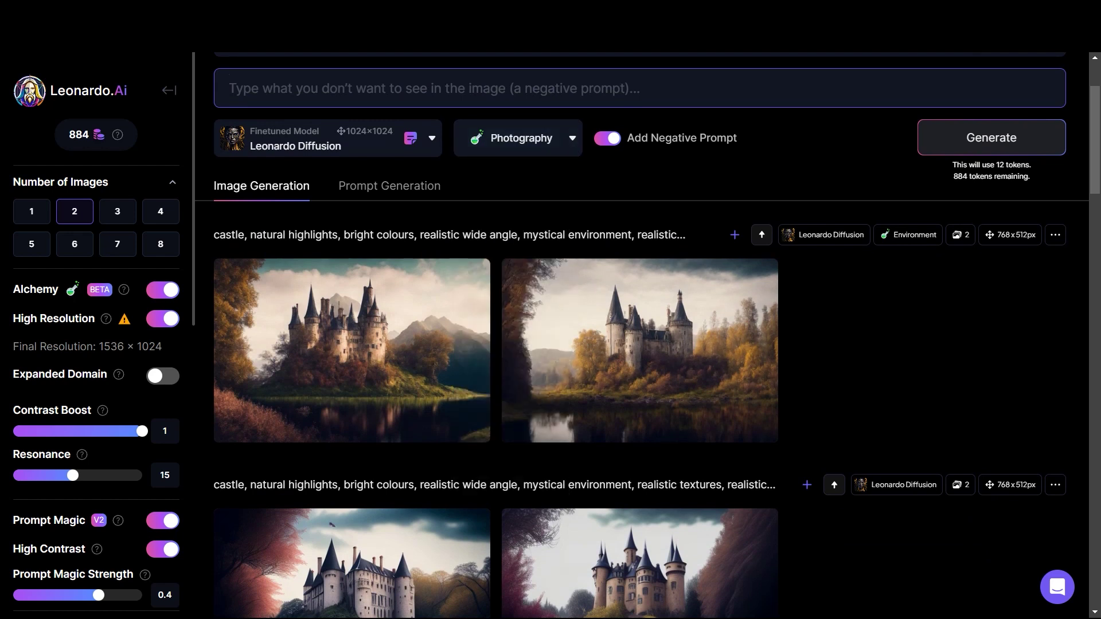
left_click(992, 138)
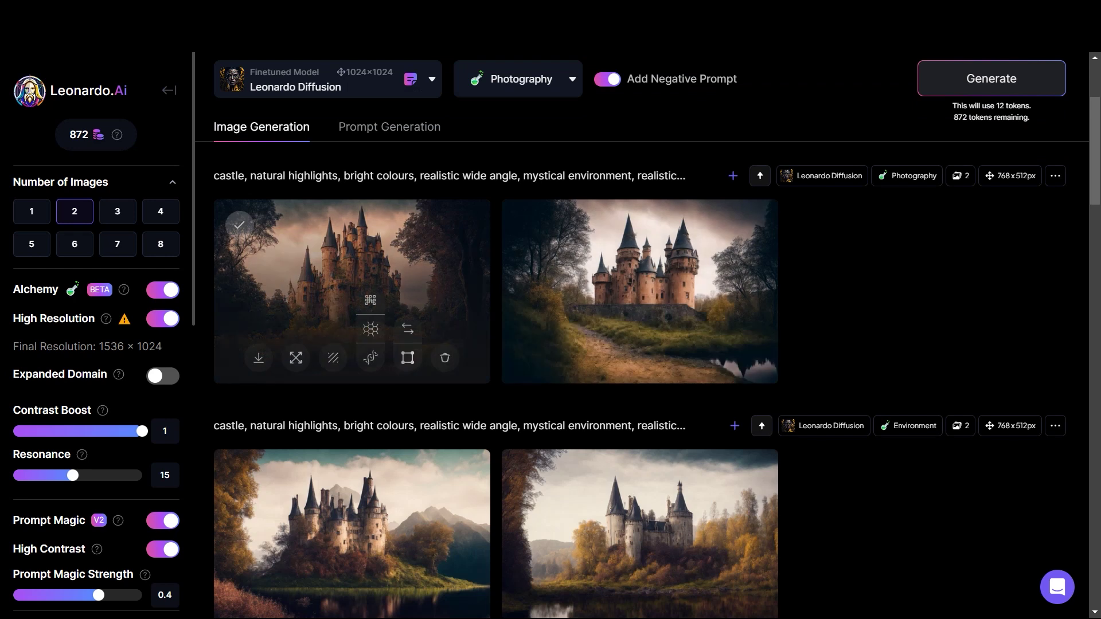
left_click(321, 258)
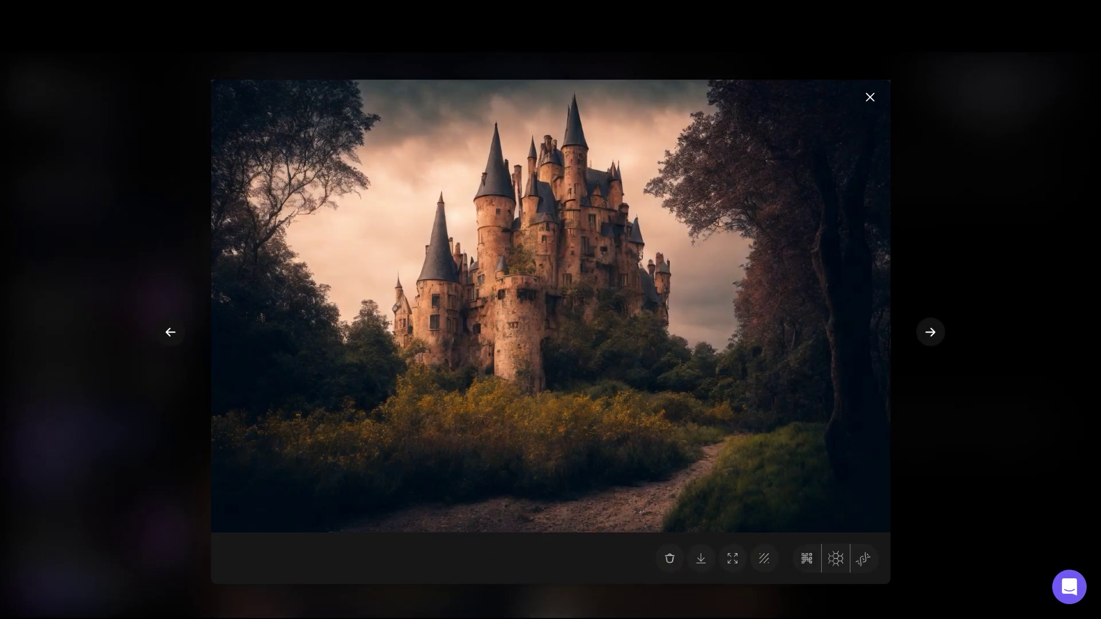
key("Escape")
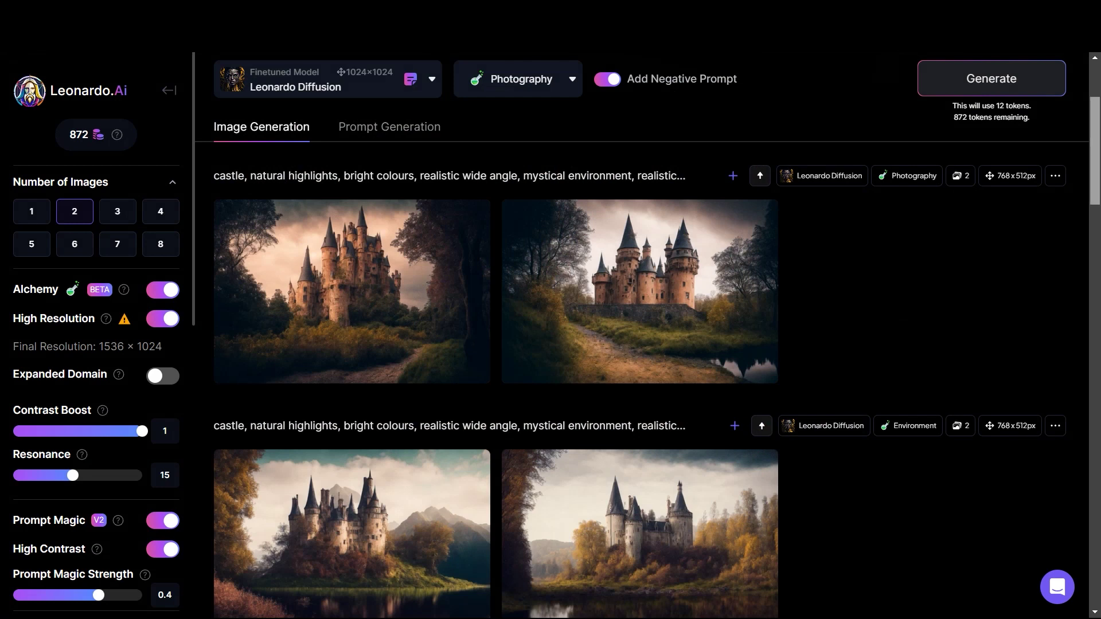
- Compare the Photography castle images with the earlier Environment and non-Alchemy results
scroll(642, 401, "up", 3)
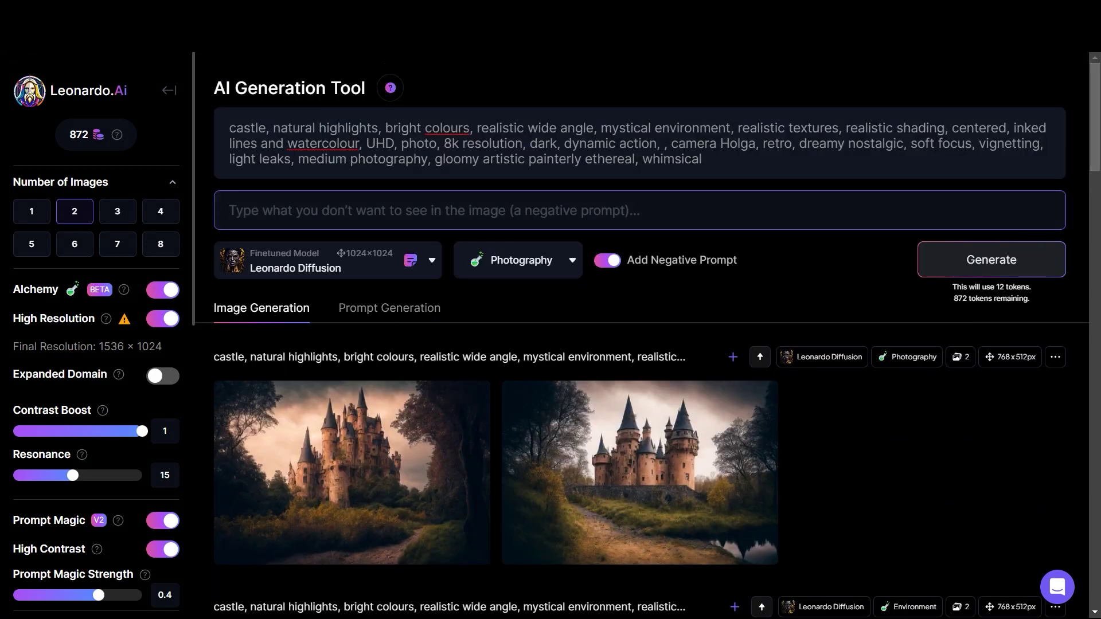
scroll(641, 401, "down", 2)
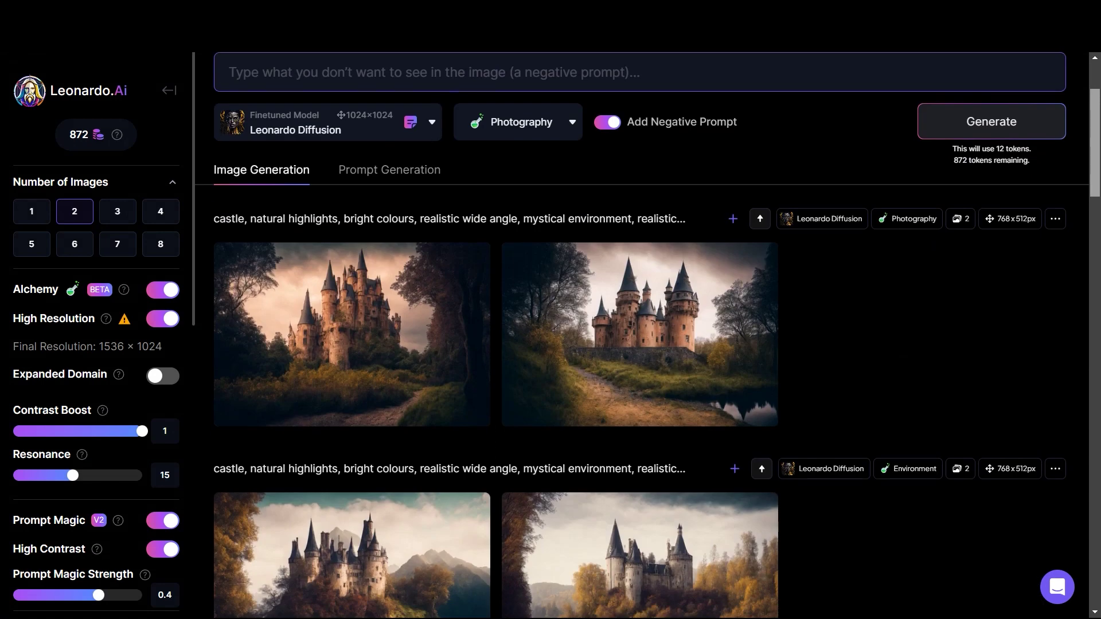
scroll(642, 401, "down", 1)
scroll(642, 402, "up", 3)
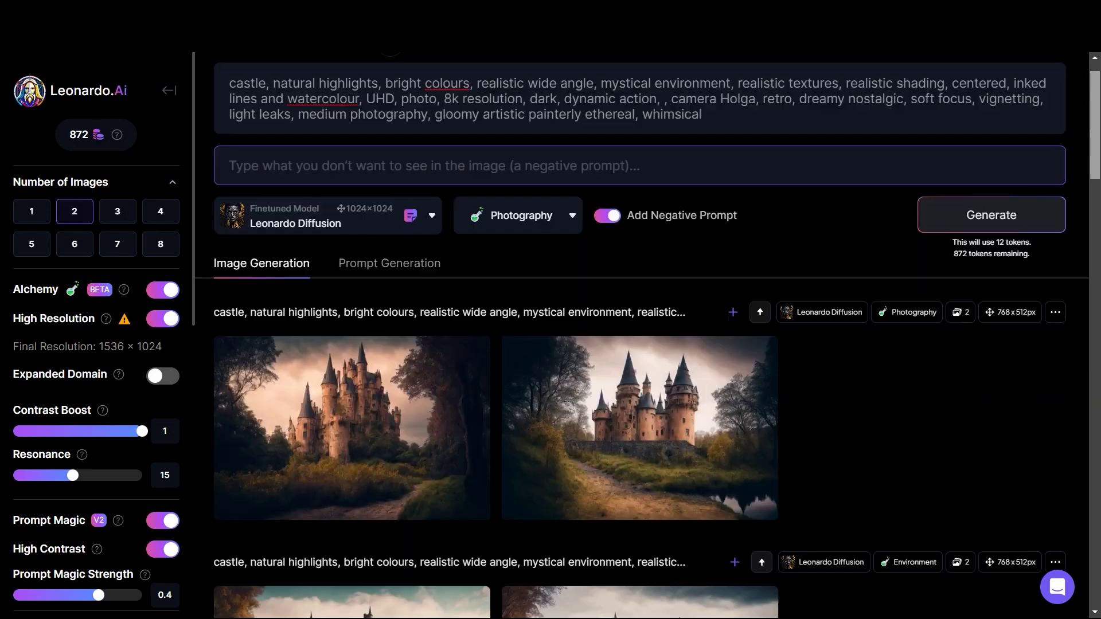
scroll(642, 401, "up", 1)
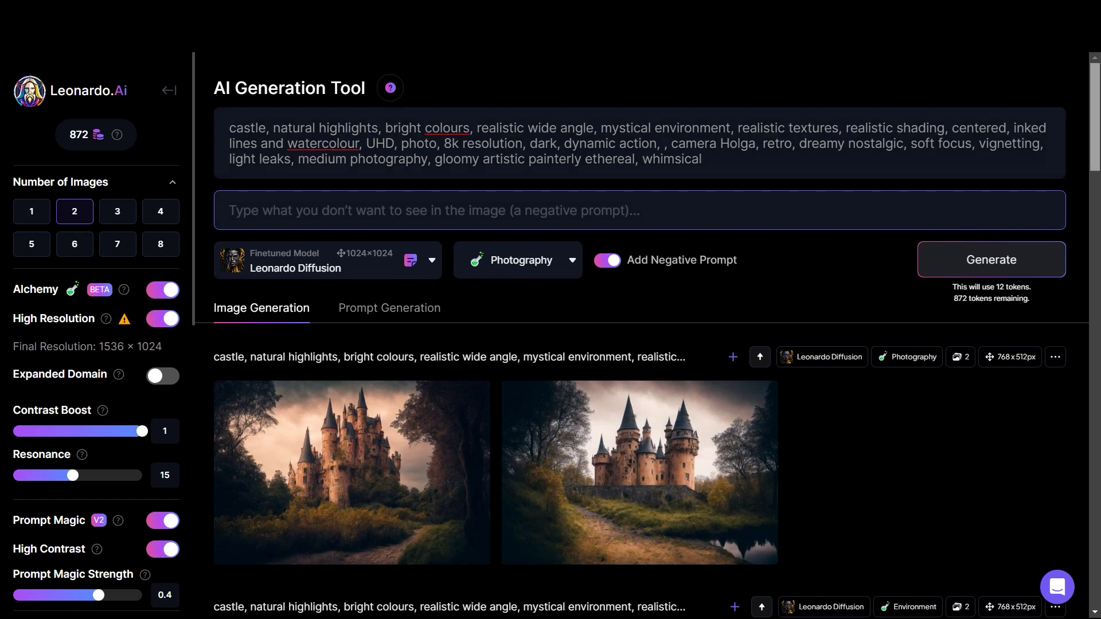
scroll(641, 335, "down", 2)
scroll(641, 335, "down", 4)
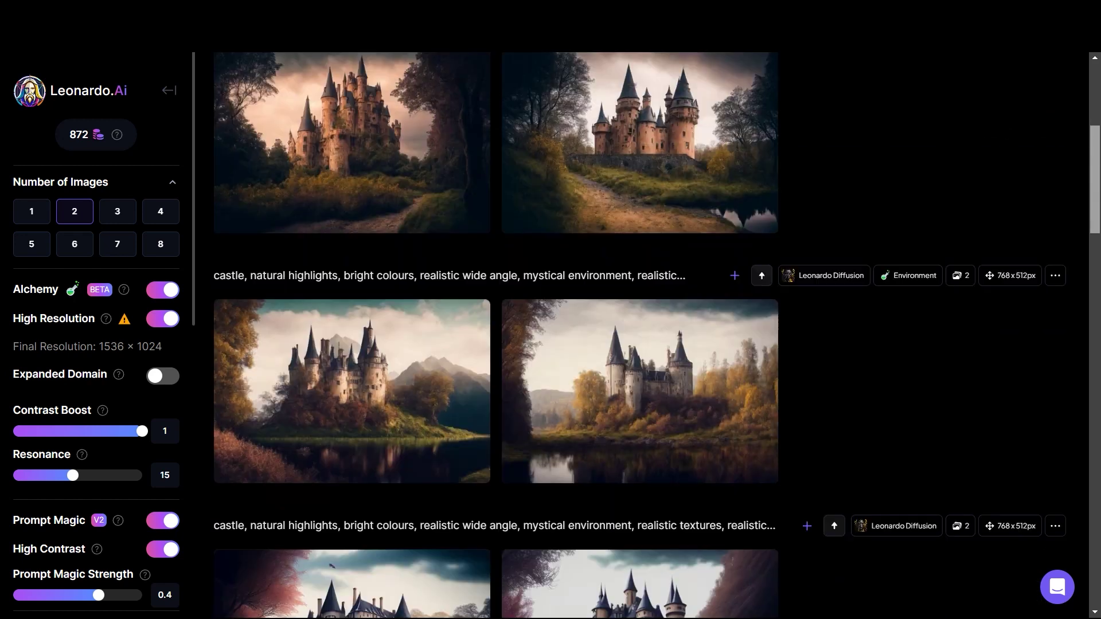
- Set the style to Dynamic and generate two new castle images with Leonardo Diffusion
scroll(641, 335, "up", 4)
left_click(518, 155)
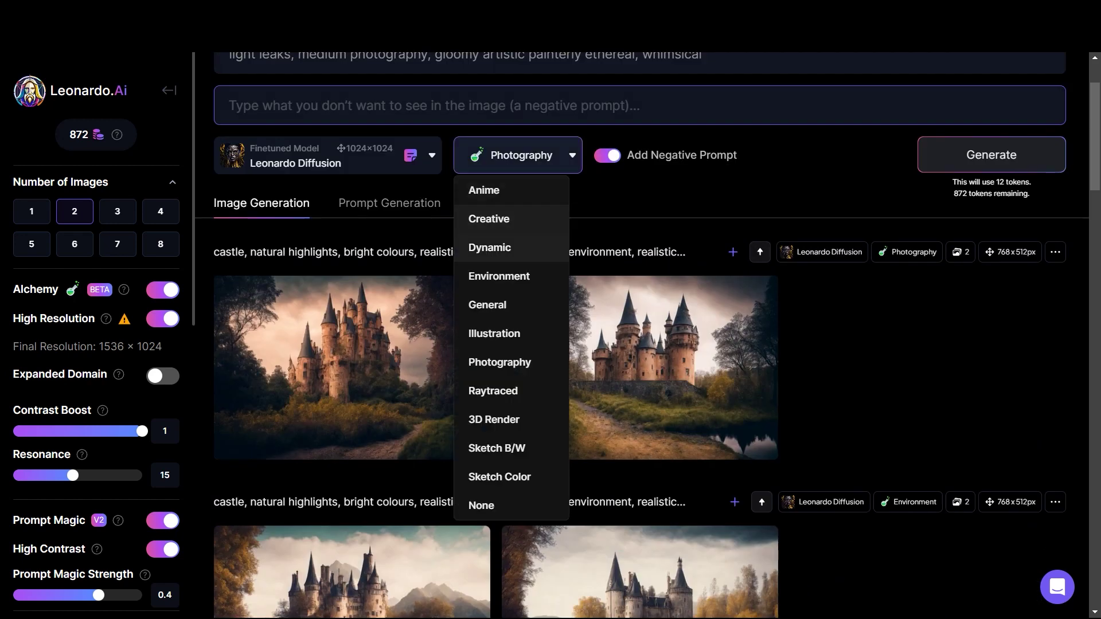
left_click(489, 247)
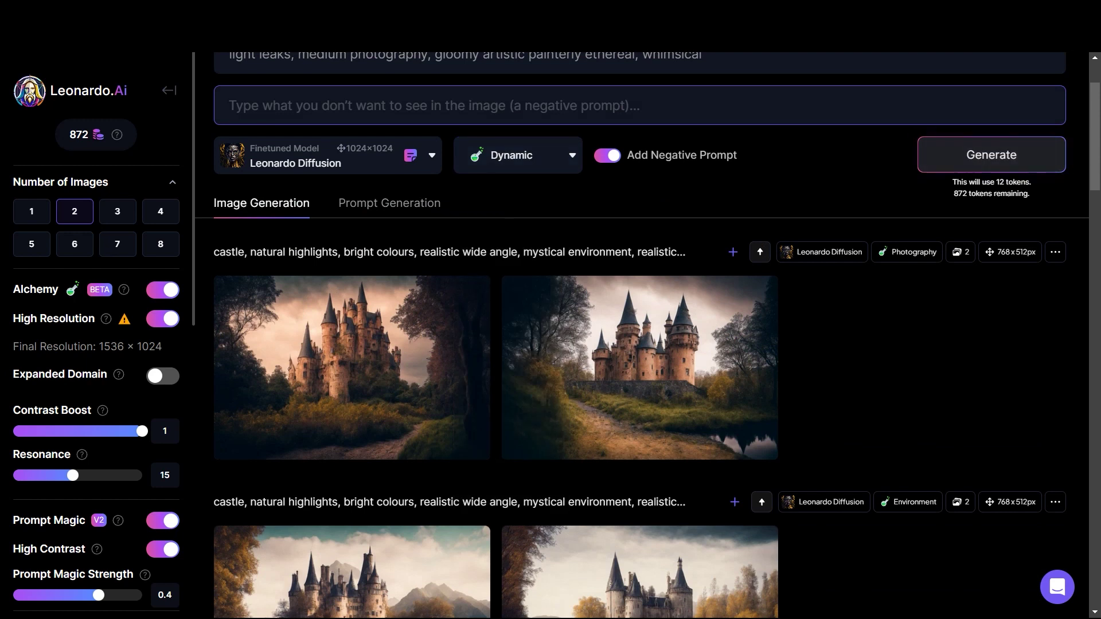
scroll(991, 260, "up", 2)
left_click(991, 259)
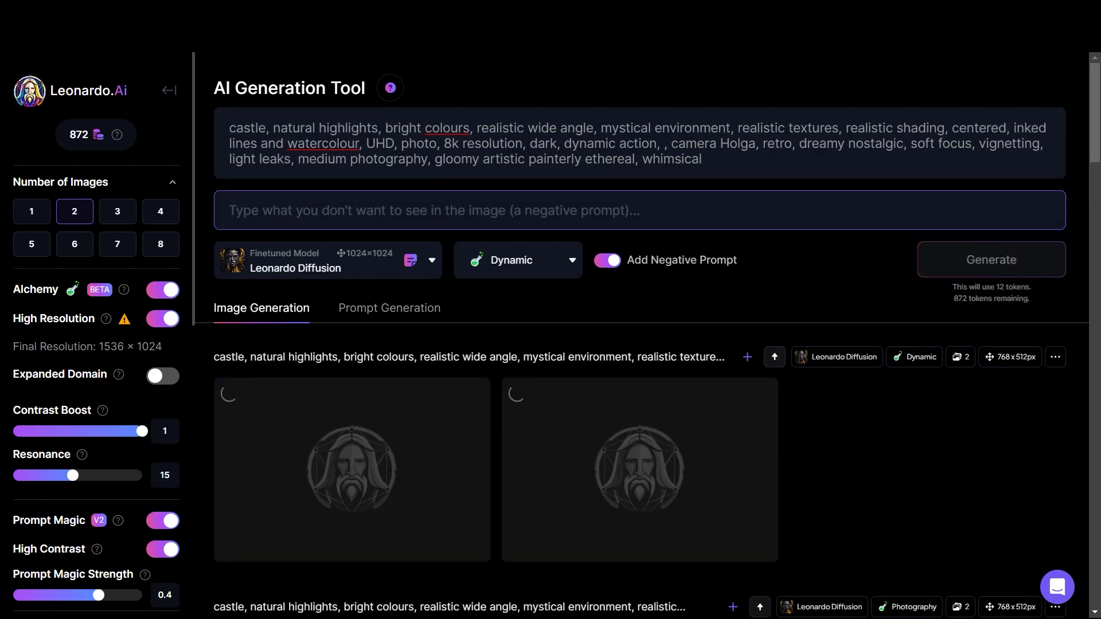
scroll(991, 260, "down", 1)
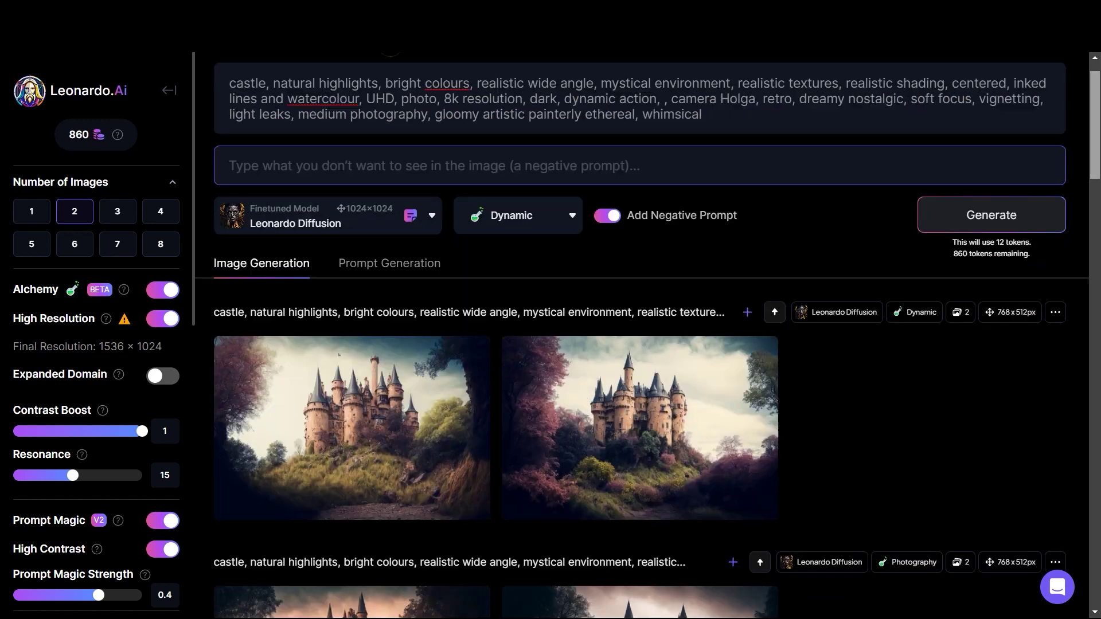
- Switch the finetuned model to DreamShaper v6 and generate the castle images in the Dynamic style
left_click(327, 203)
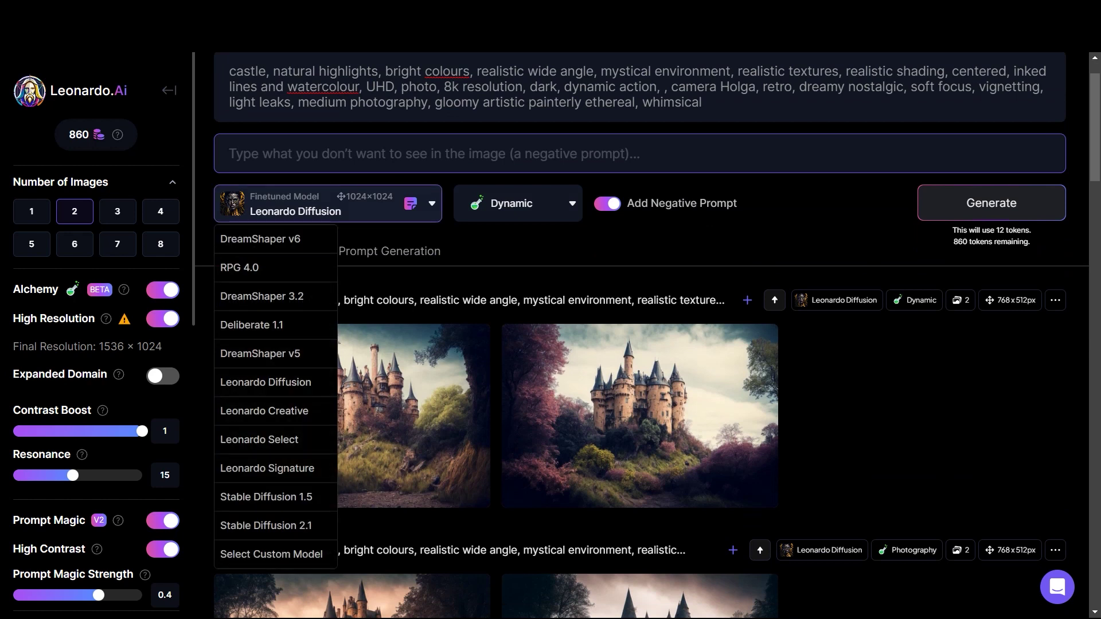
left_click(260, 238)
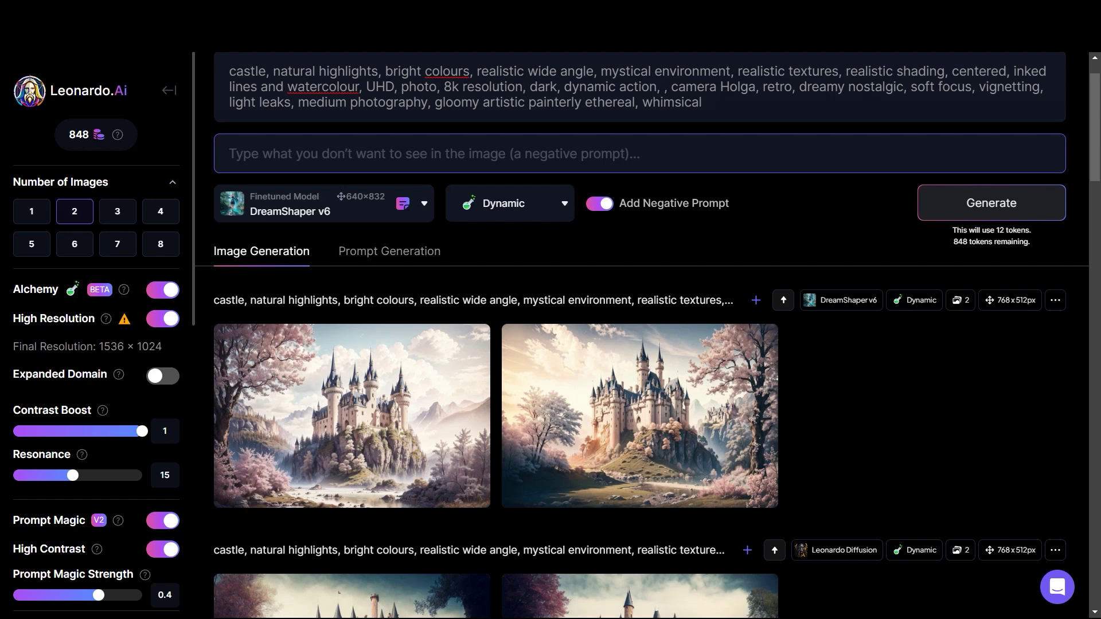
- Compare the Dynamic castle images made with DreamShaper v6 against those made with Leonardo Diffusion
scroll(639, 401, "up", 1)
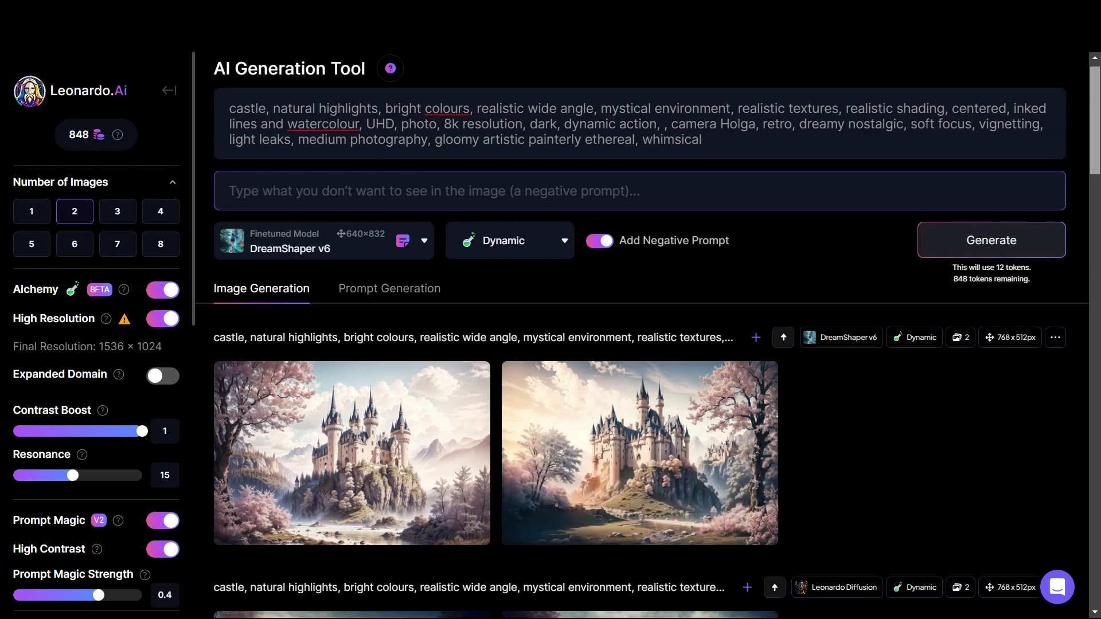
scroll(648, 336, "down", 8)
scroll(647, 335, "up", 4)
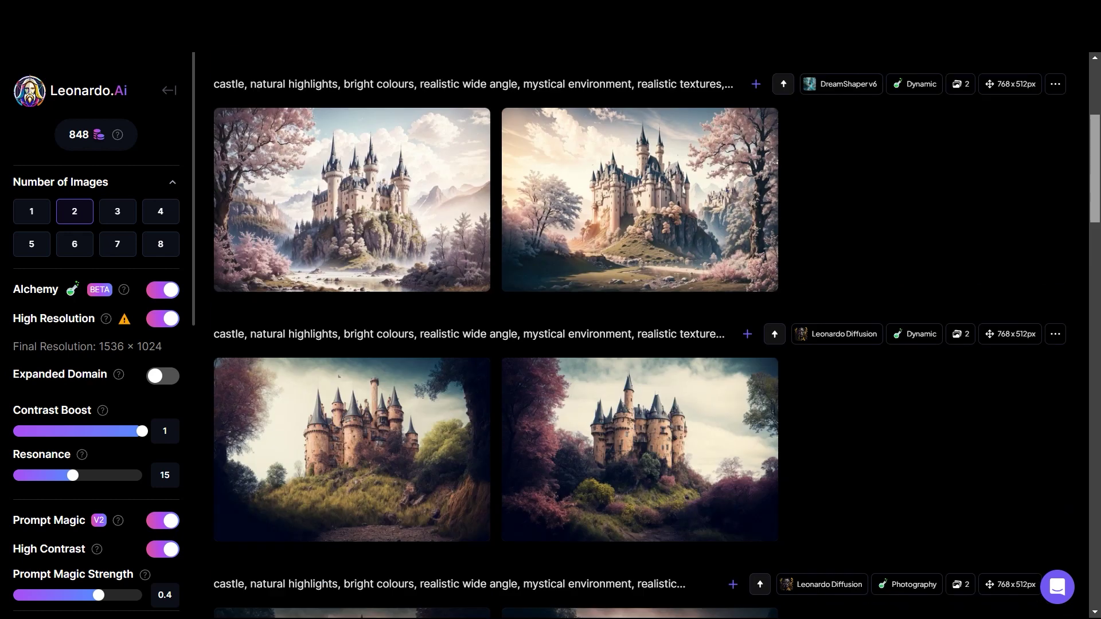
scroll(642, 335, "up", 4)
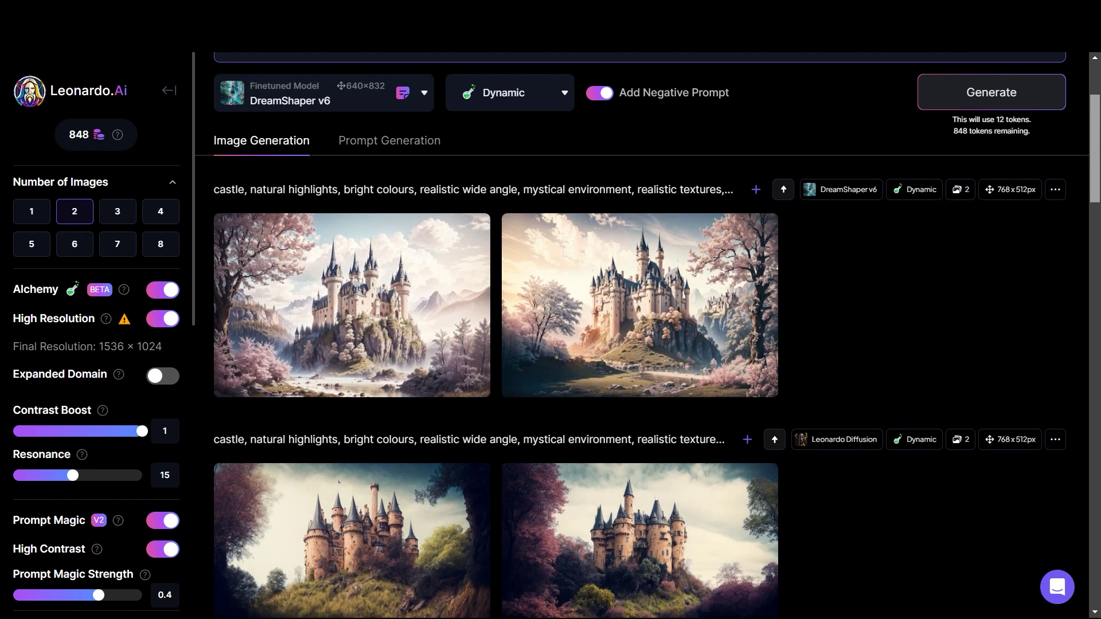
scroll(642, 335, "up", 1)
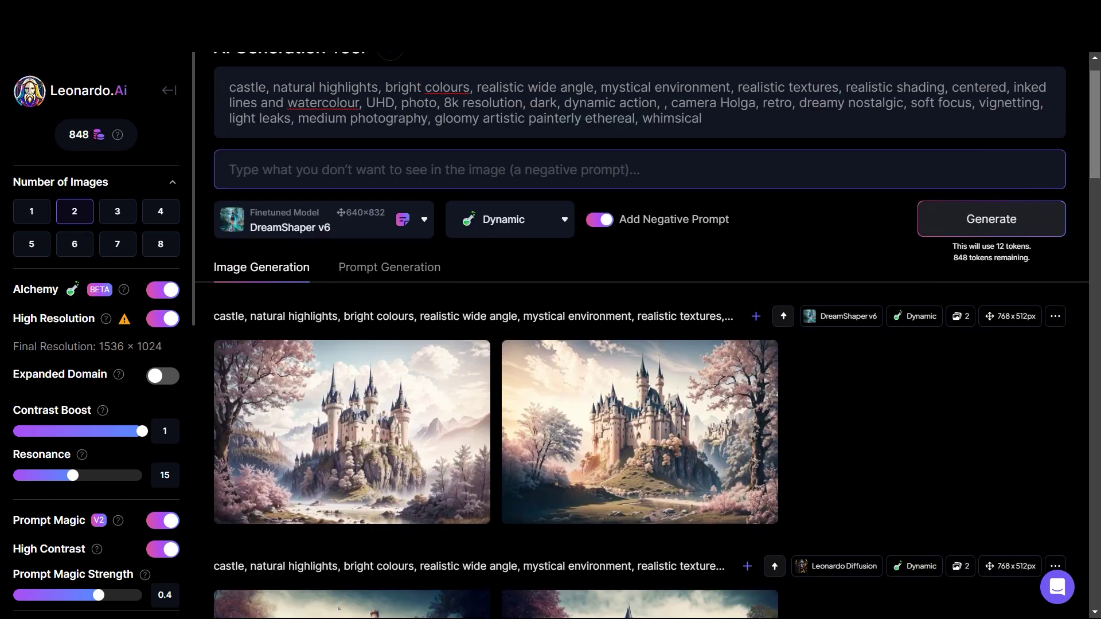
scroll(642, 335, "down", 3)
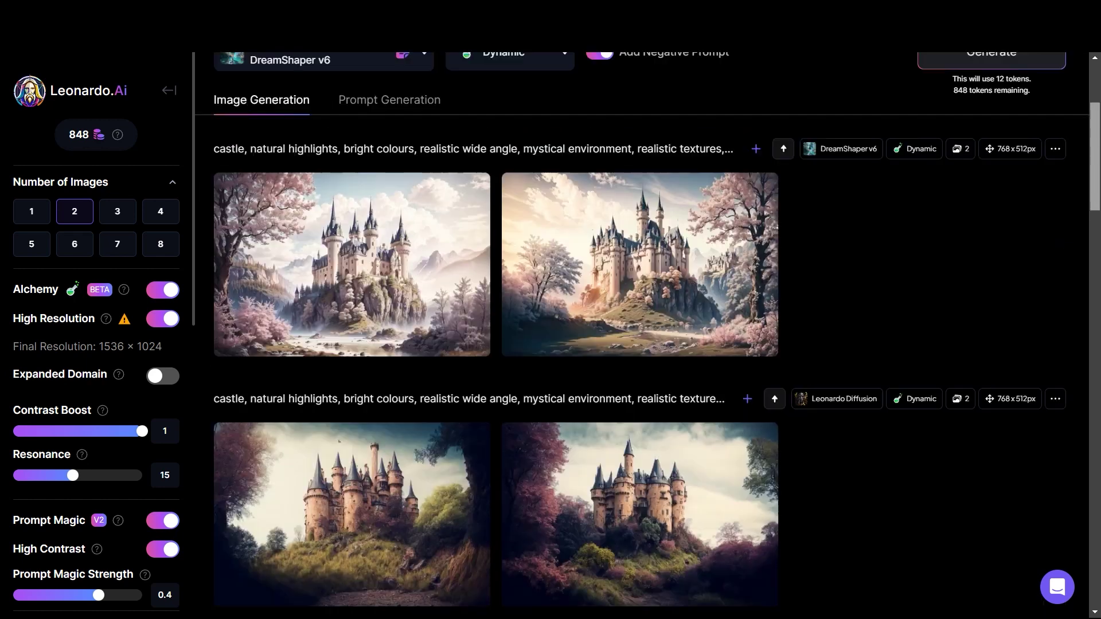
scroll(642, 336, "up", 4)
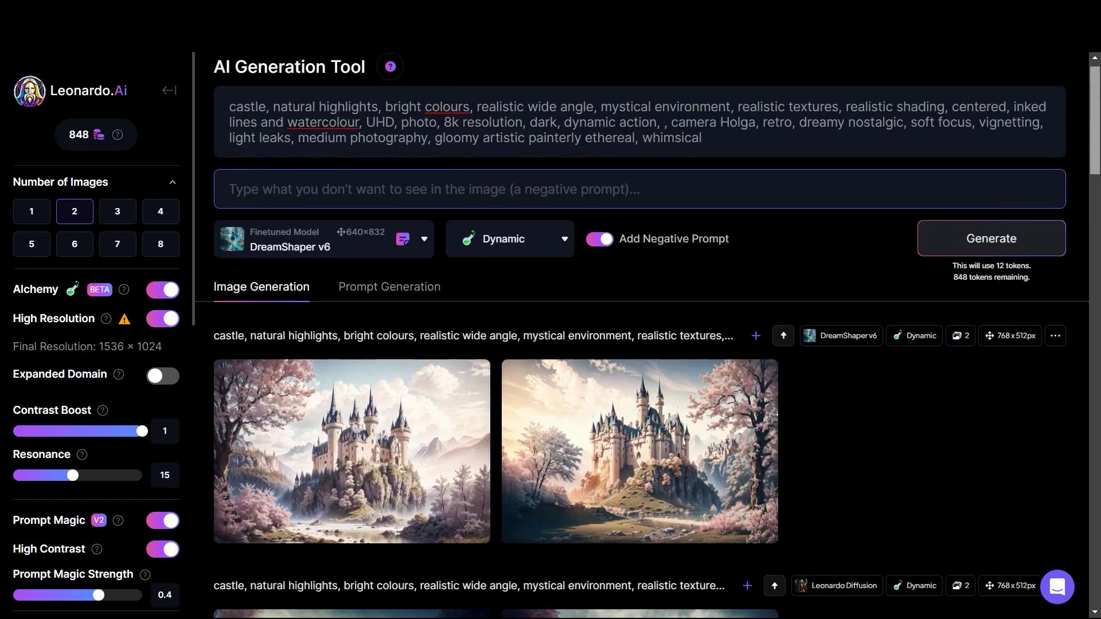
- Generate the DreamShaper v6 castle images in the Photography style and browse them enlarged, starting with the first
scroll(642, 336, "down", 1)
left_click(323, 224)
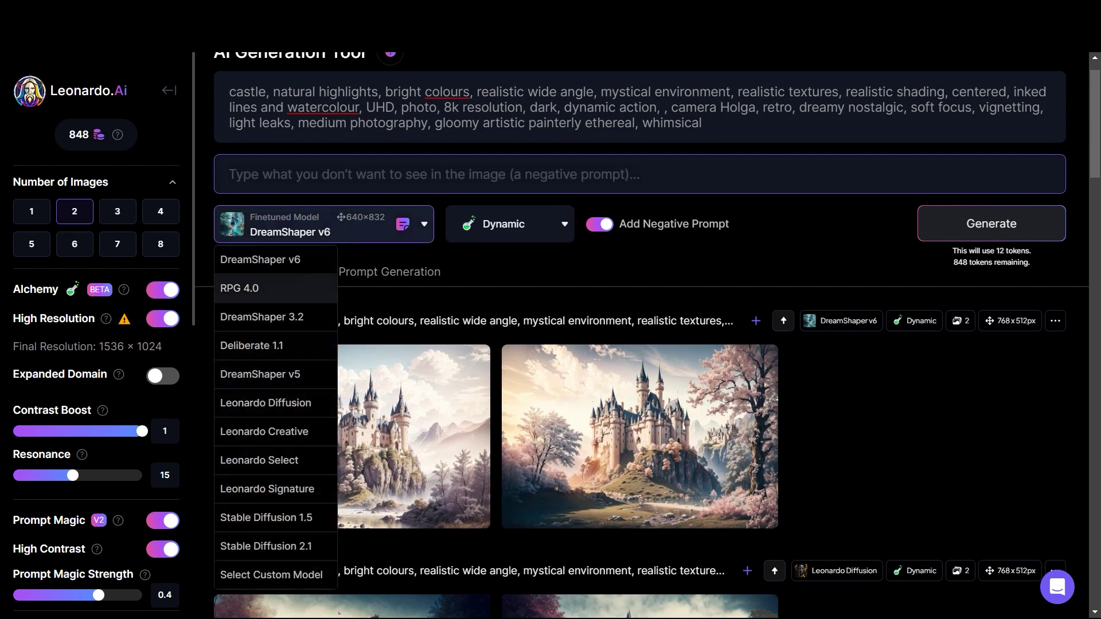
key("Escape")
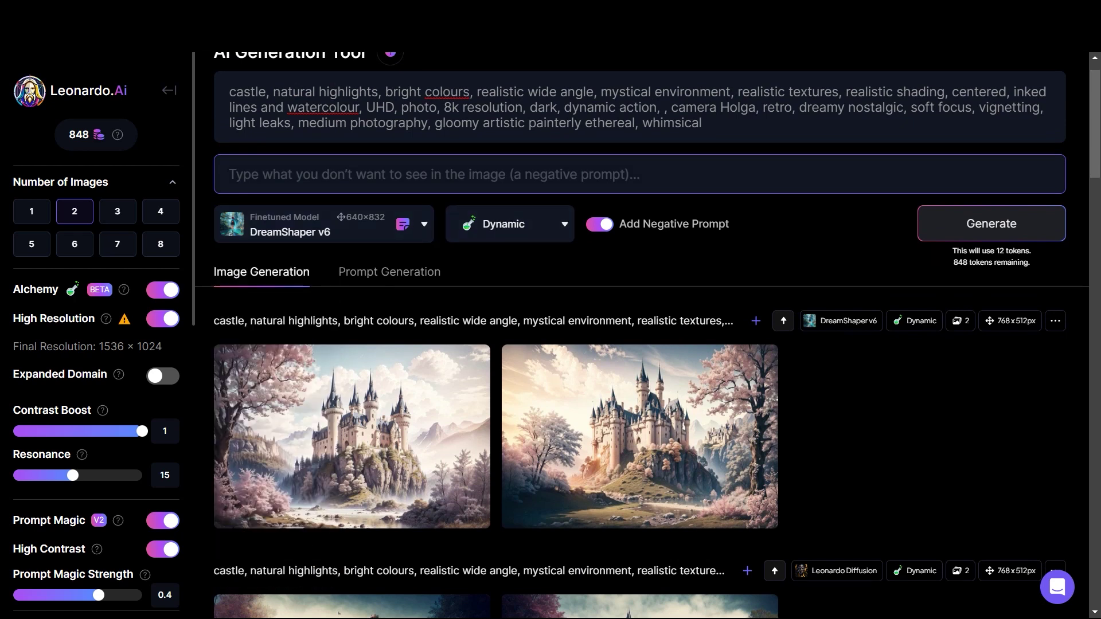
left_click(509, 223)
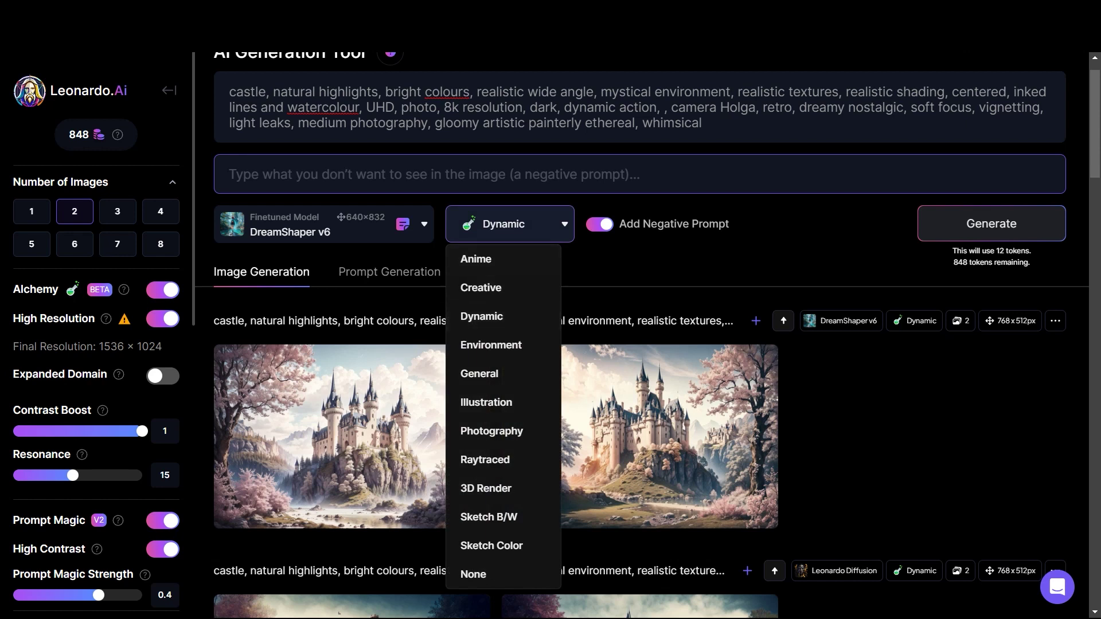
left_click(491, 430)
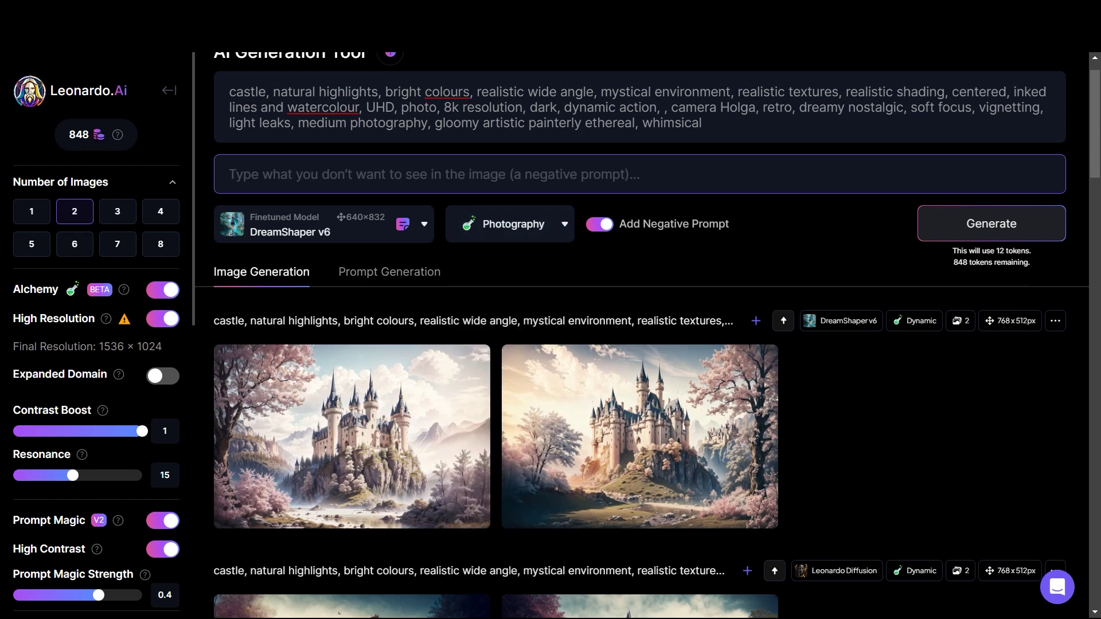
left_click(991, 224)
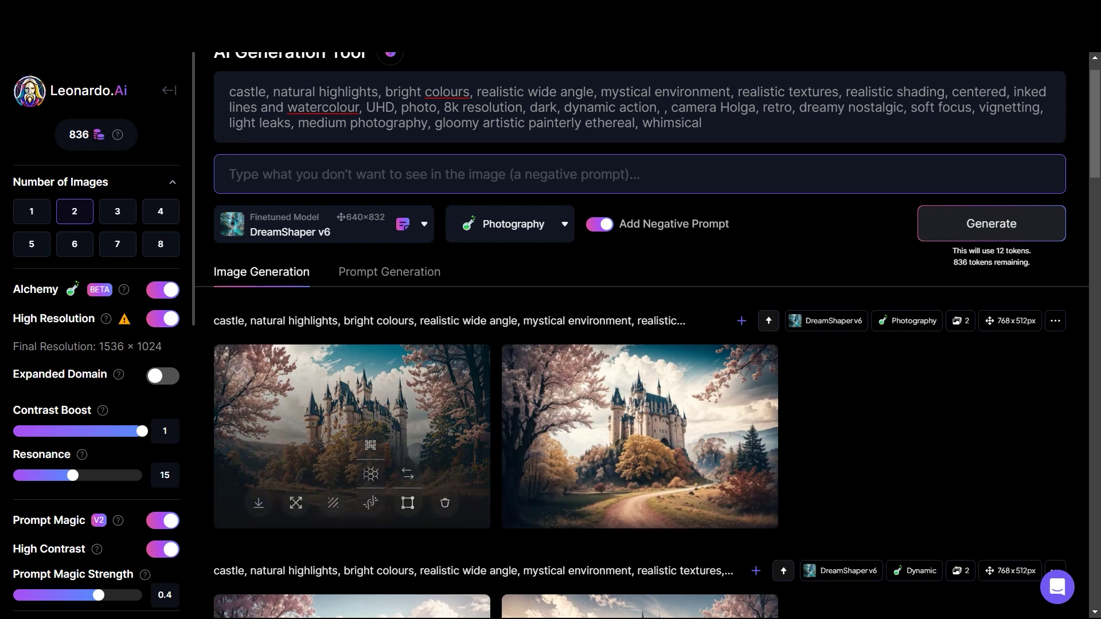
left_click(351, 436)
left_click(930, 332)
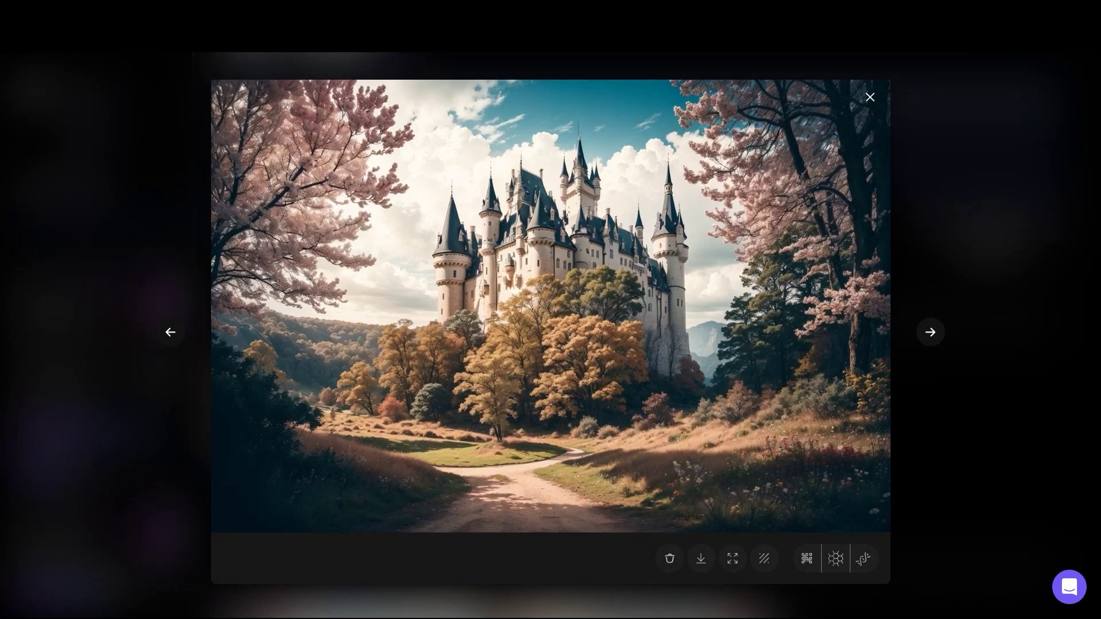
- View the cave-framed ship image "Amidst the turmoil of a war zone" from the Personal Feed, with its generation details and enlarged
key("Escape")
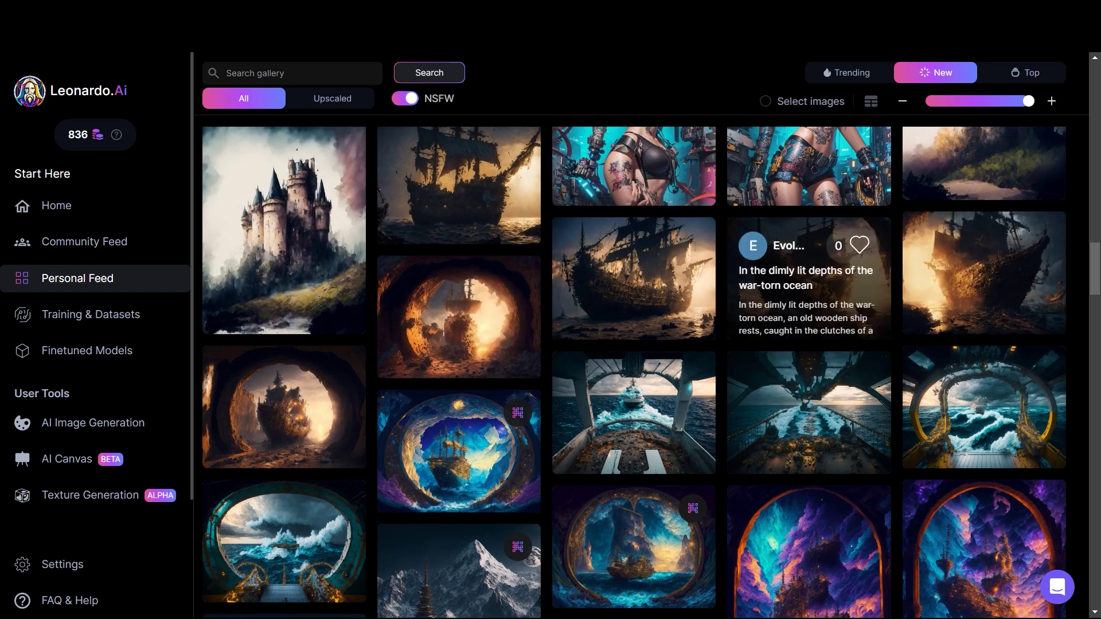
left_click(459, 316)
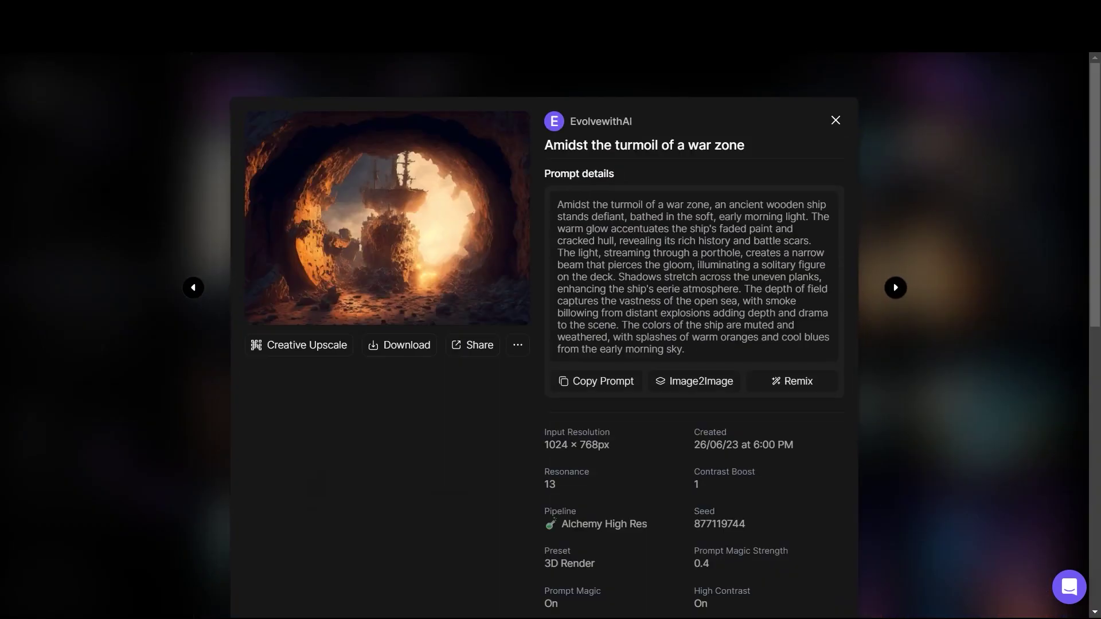
left_click(459, 310)
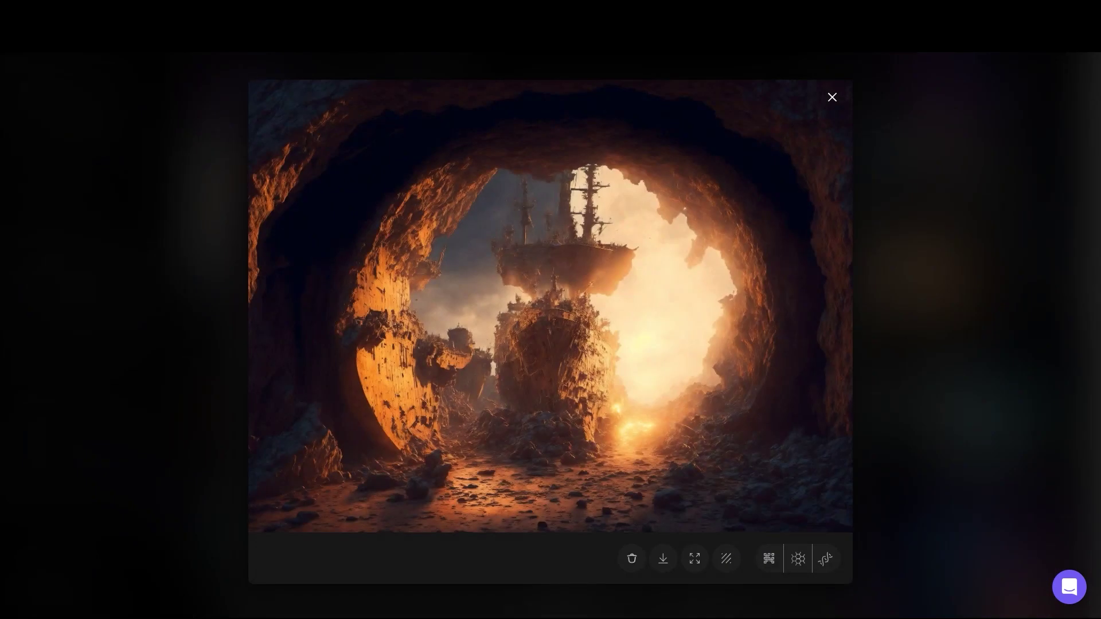
left_click(832, 96)
left_click(835, 121)
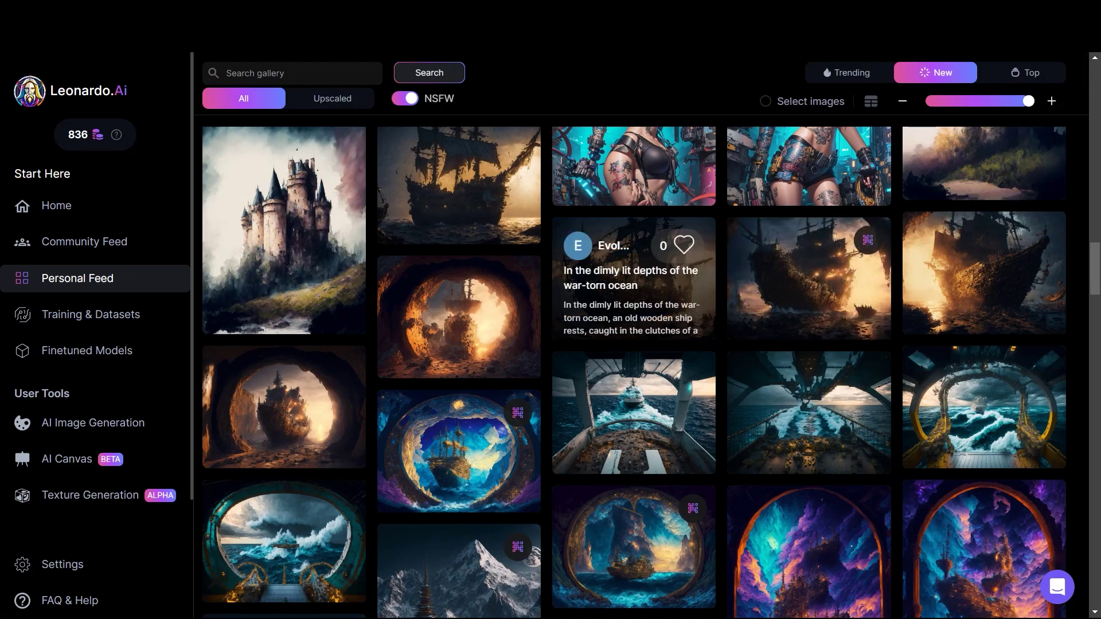
- View the "In the dimly lit depths of the war-torn ocean" ship image with its generation details and enlarged
left_click(984, 273)
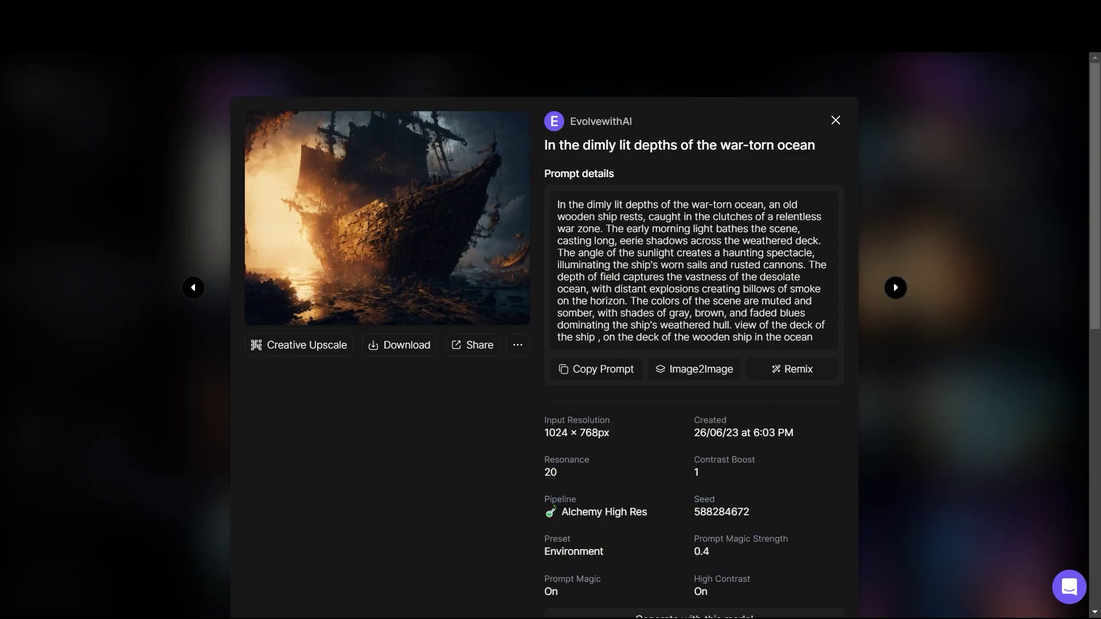
left_click(387, 218)
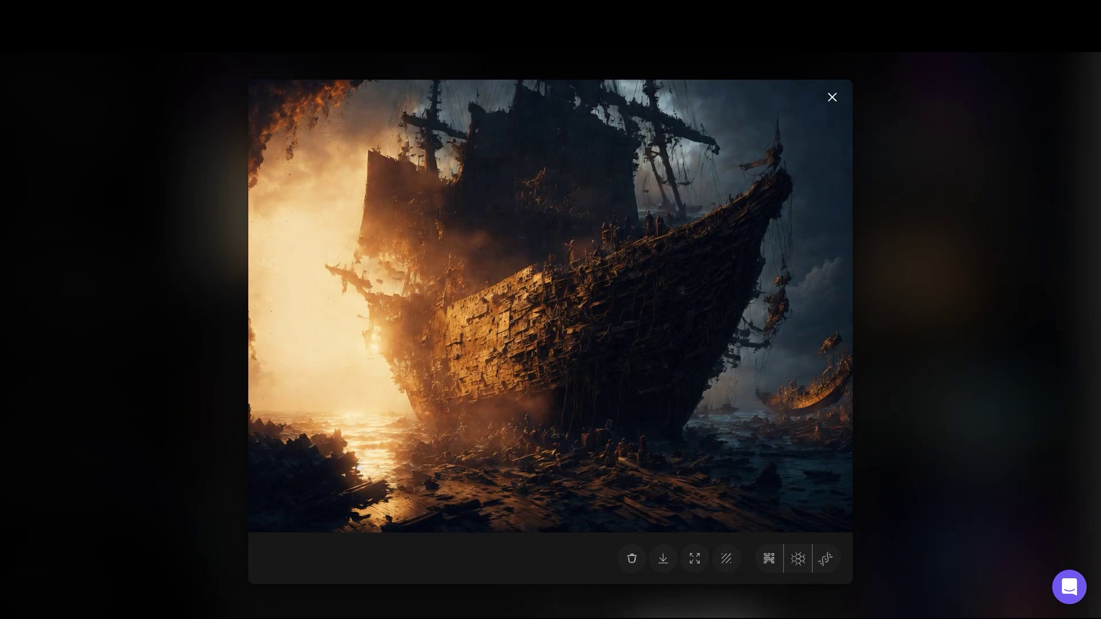
key("Escape")
key("Escape")
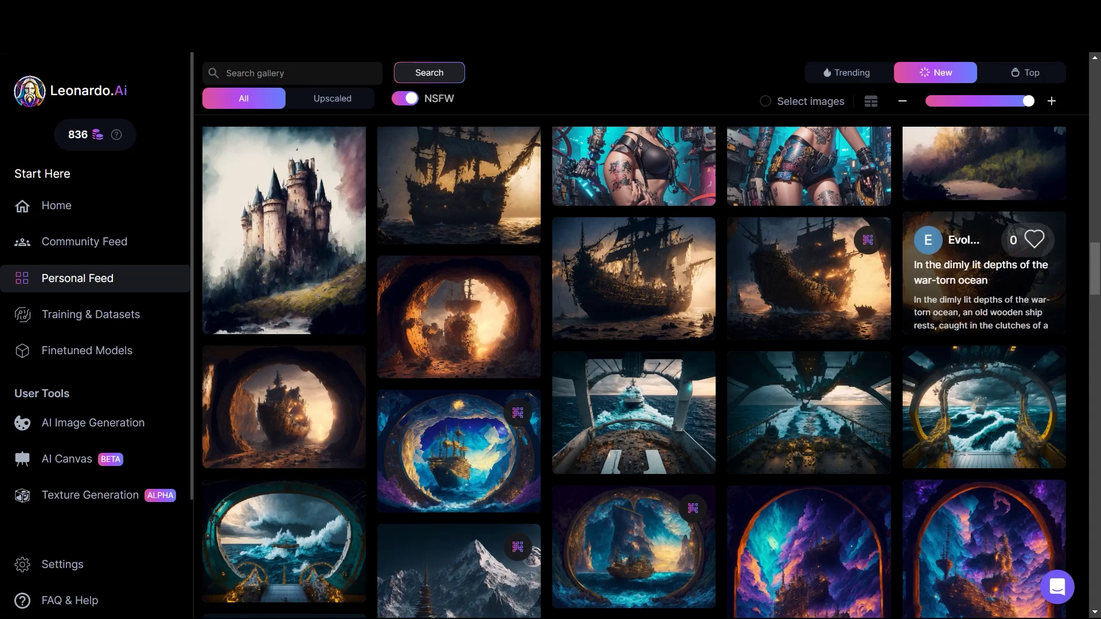
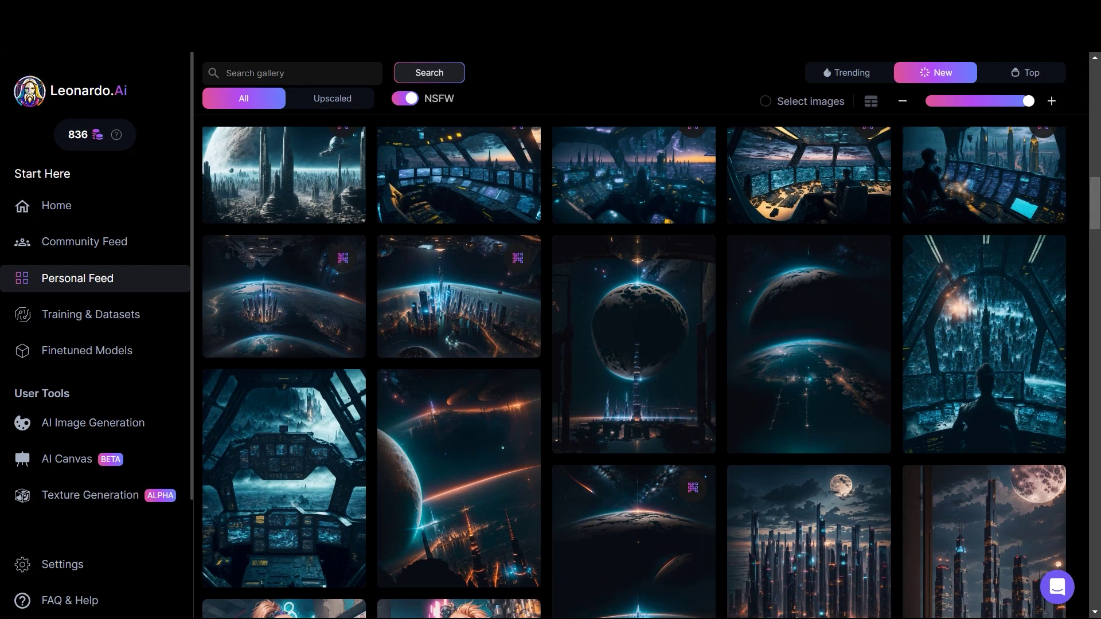
- In the AI generation tool, replace the castle prompt with one for a moon-surface metropolis of gleaming skyscrapers seen through a spaceship control room's glass windshield
scroll(984, 229, "up", 1)
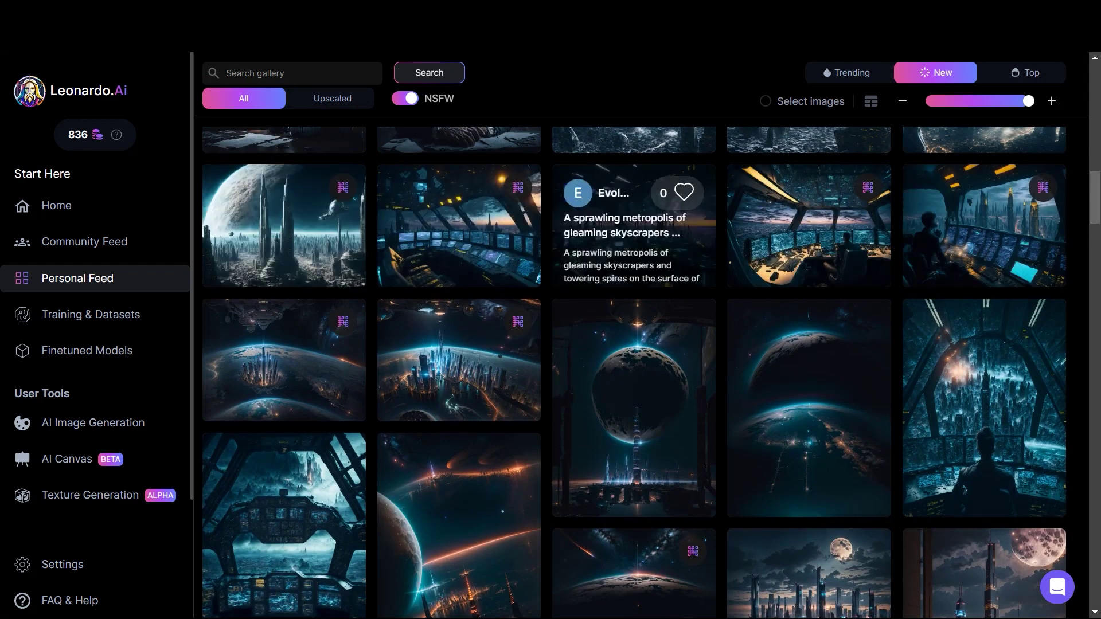
scroll(983, 229, "up", 3)
scroll(983, 229, "up", 10)
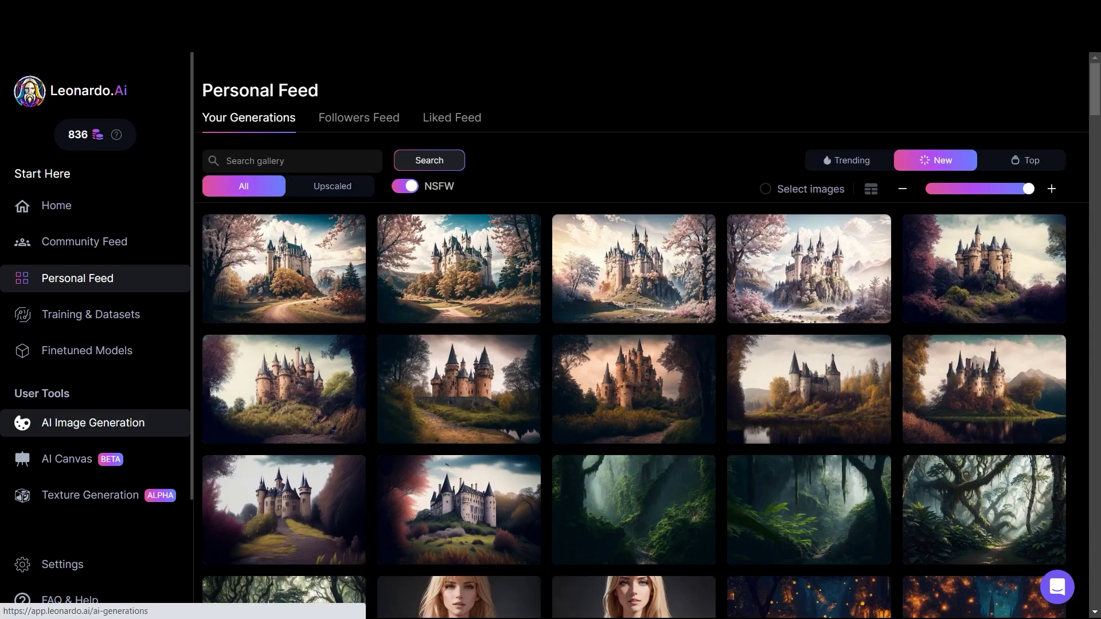
left_click(93, 422)
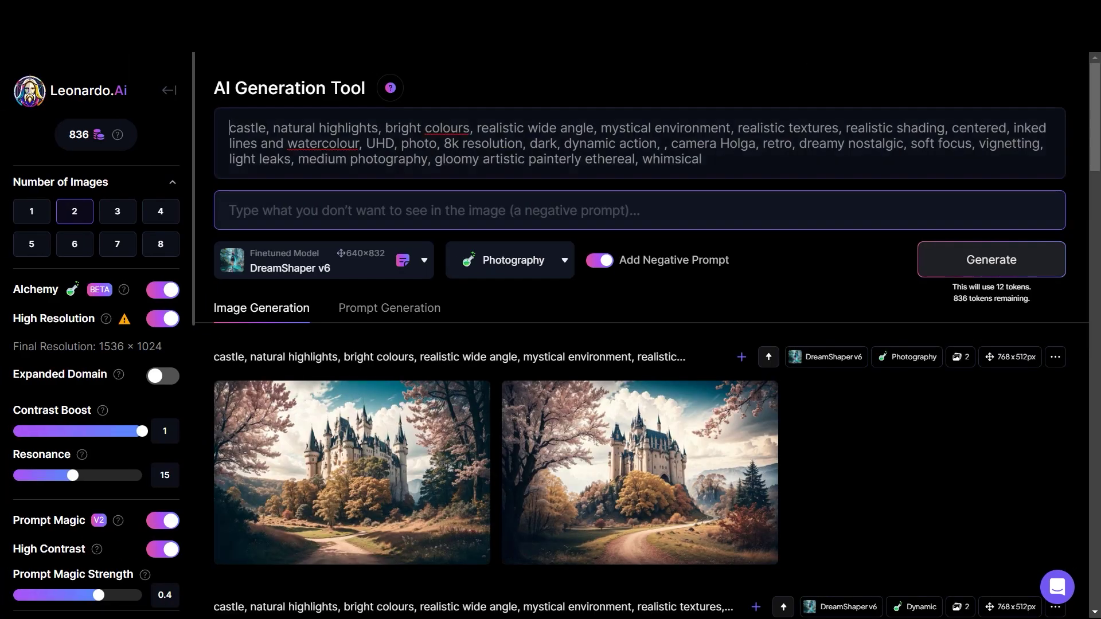
left_click_drag(229, 127, 701, 161)
key("BackSpace")
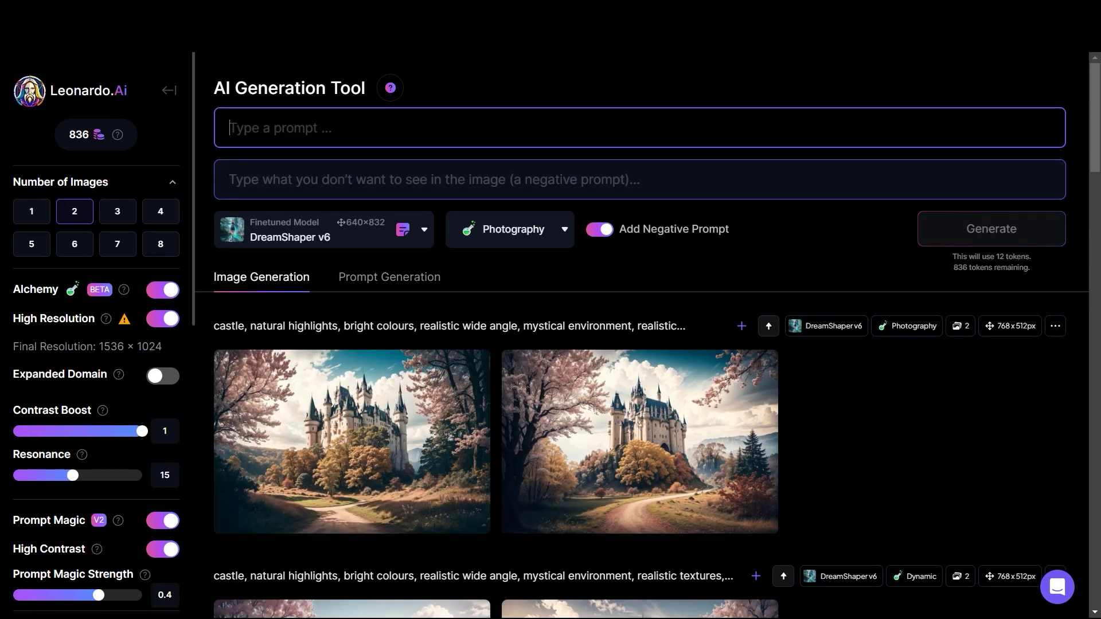
type("A sprawling metropolis of gleaming skyscrapers and towering spires on the surface of the moon , . view from a large spaceship hovering above the city . the space ship has massive window and a lot of control pannels in the control room , the city is advanced with a lot of dome shaped structures visible from the space ship , view through a large control room with a glass windshield")
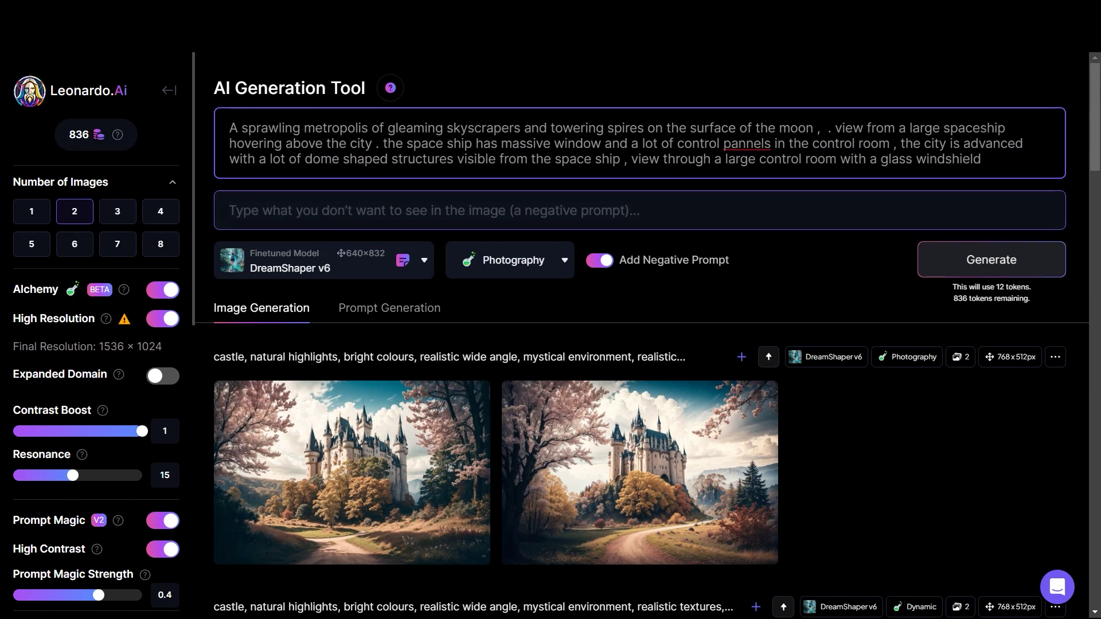
- Set the finetuned model to Leonardo Diffusion and the style to Environment, and generate two moon metropolis images
left_click(323, 260)
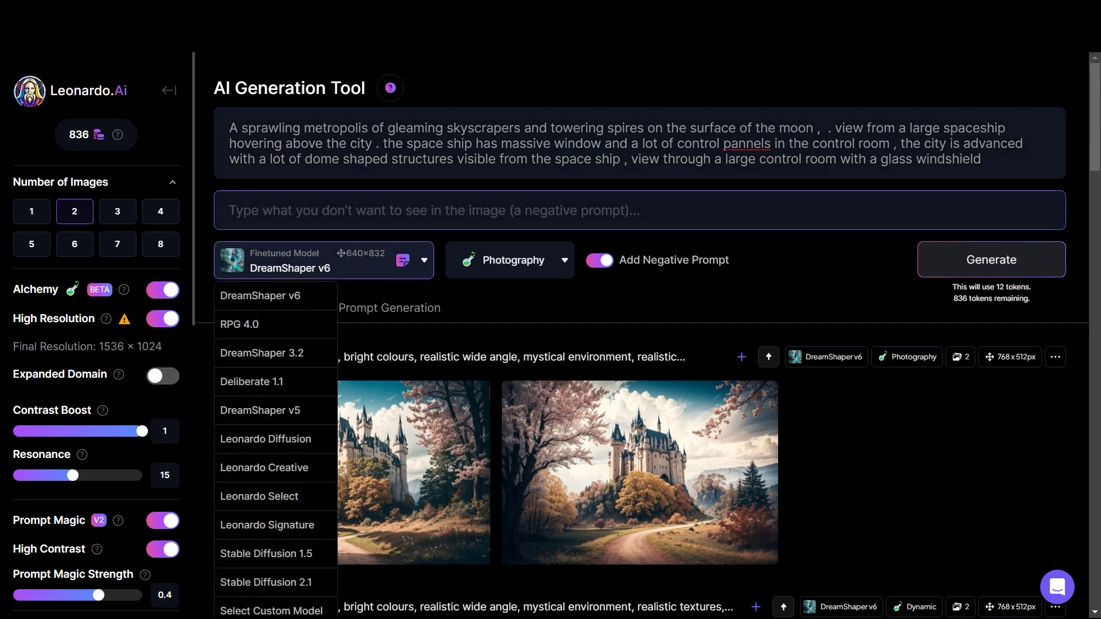
left_click(265, 438)
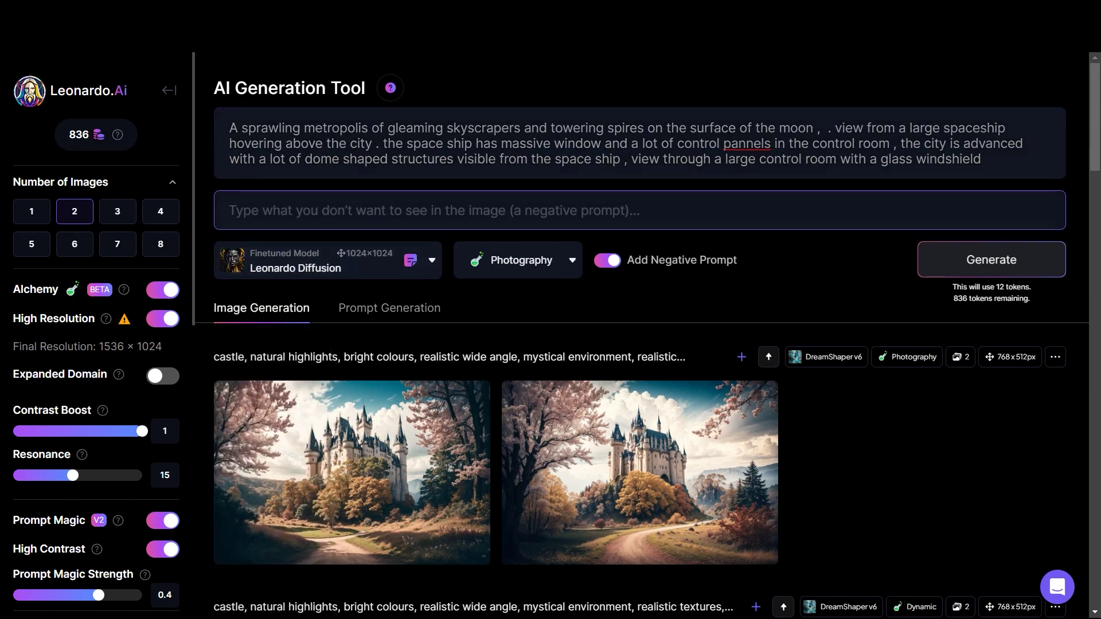
left_click(518, 260)
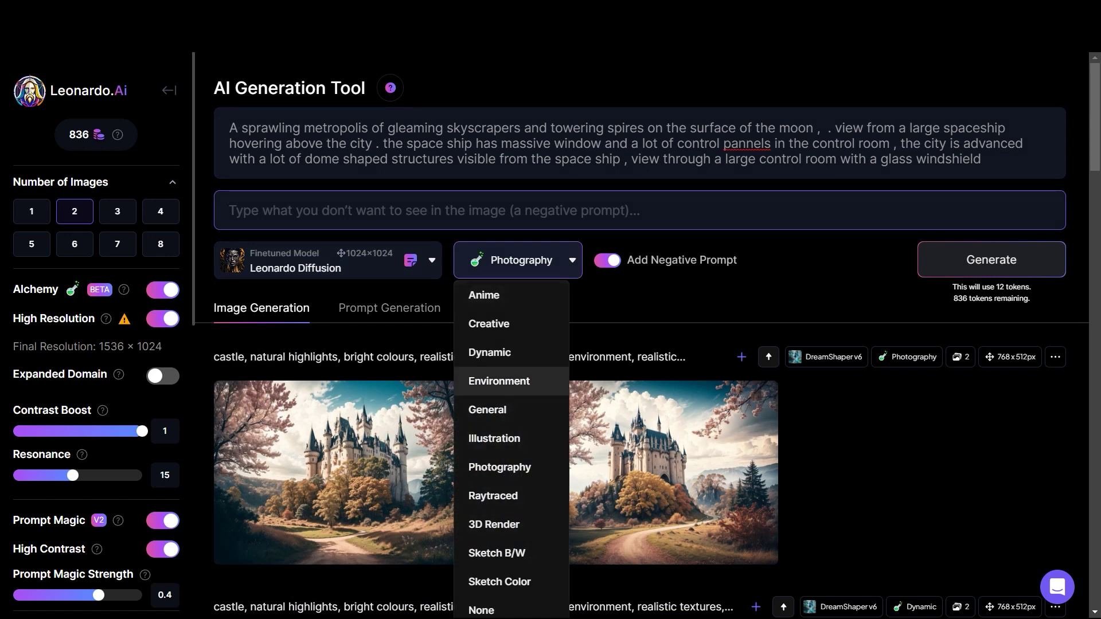
left_click(499, 380)
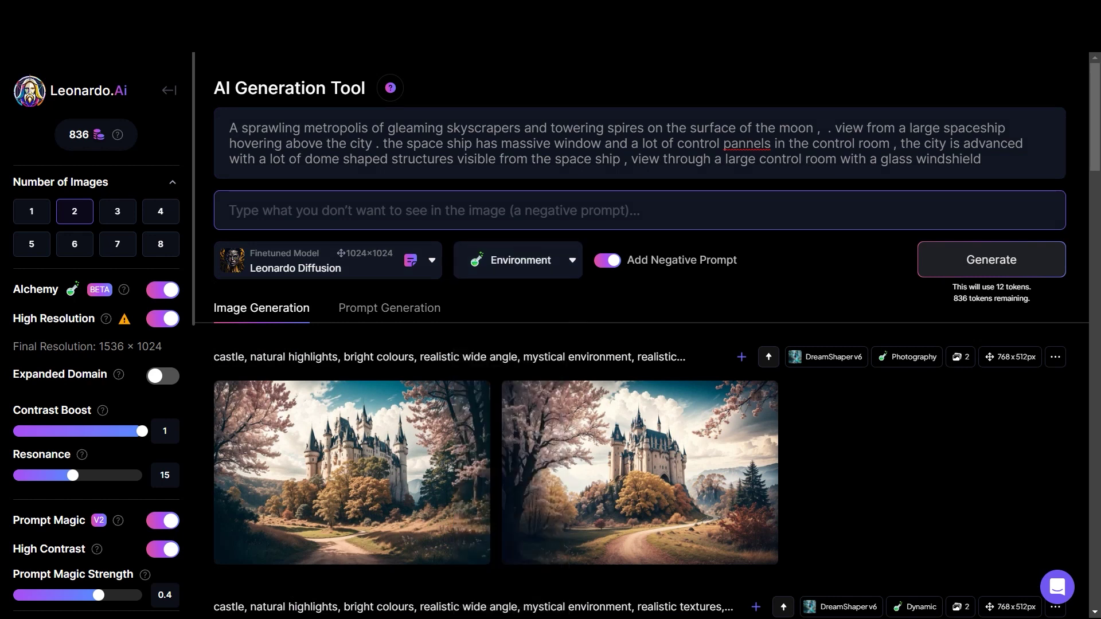
left_click(991, 260)
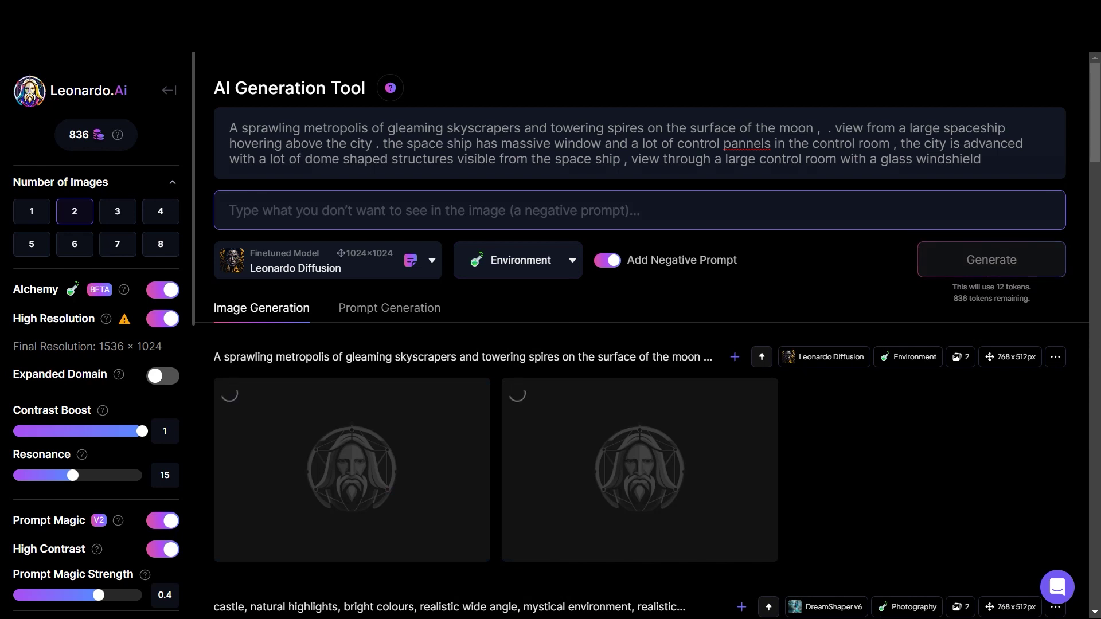
- Examine the Leonardo Diffusion metropolis images in the Environment style, enlarging the first one
scroll(639, 336, "down", 3)
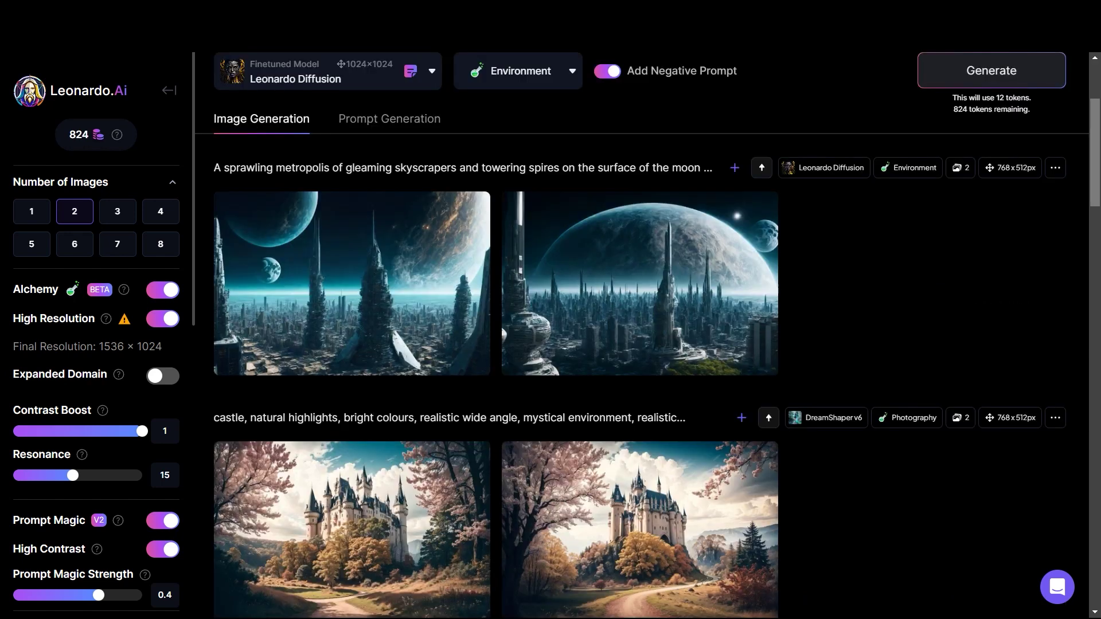
scroll(642, 335, "up", 3)
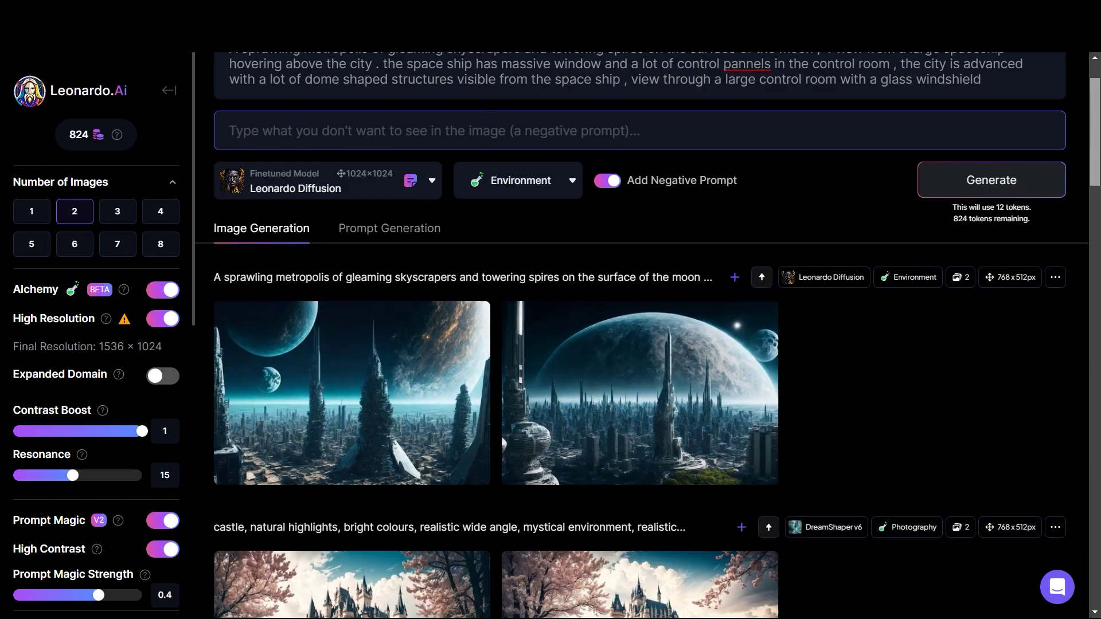
scroll(639, 336, "down", 3)
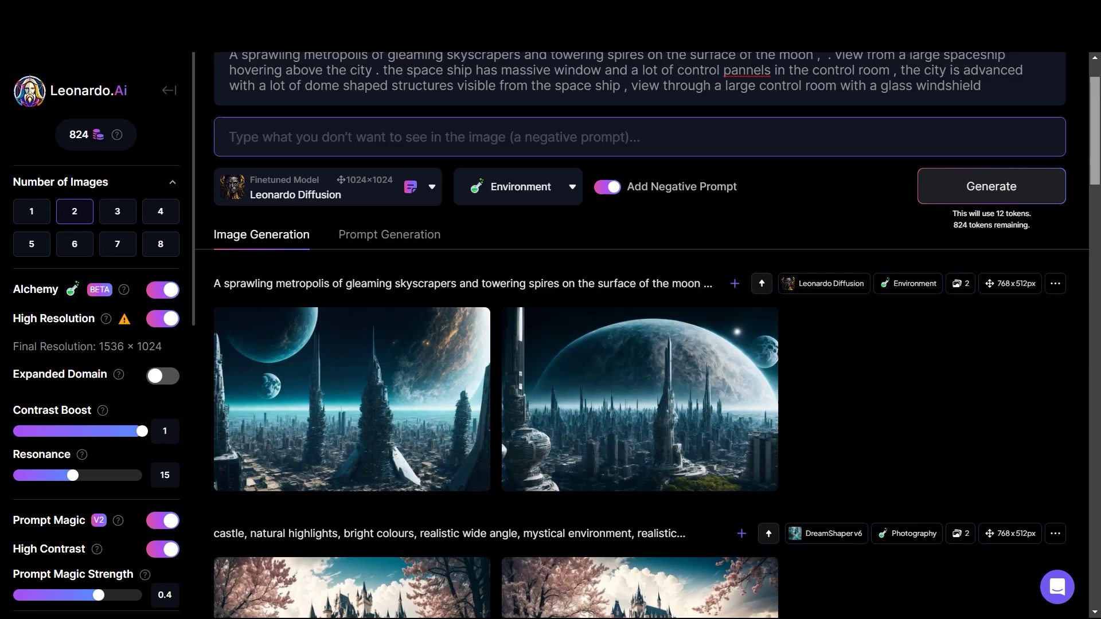
left_click(352, 279)
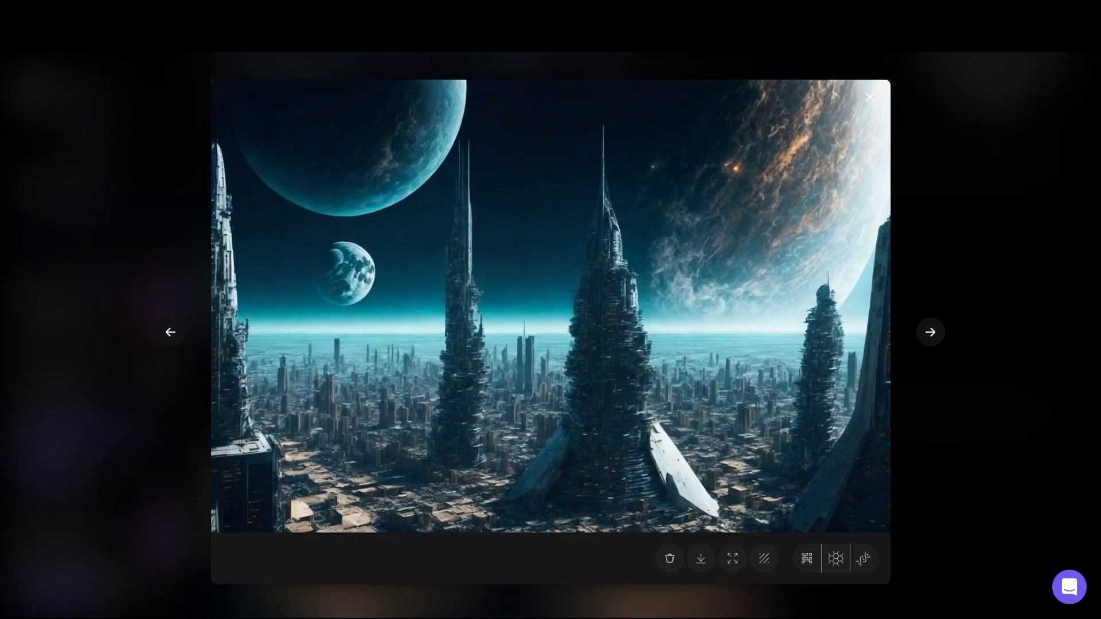
key("Escape")
- Switch the finetuned model to DreamShaper v6 and the style to Photography, and generate two moon metropolis images
scroll(641, 335, "up", 2)
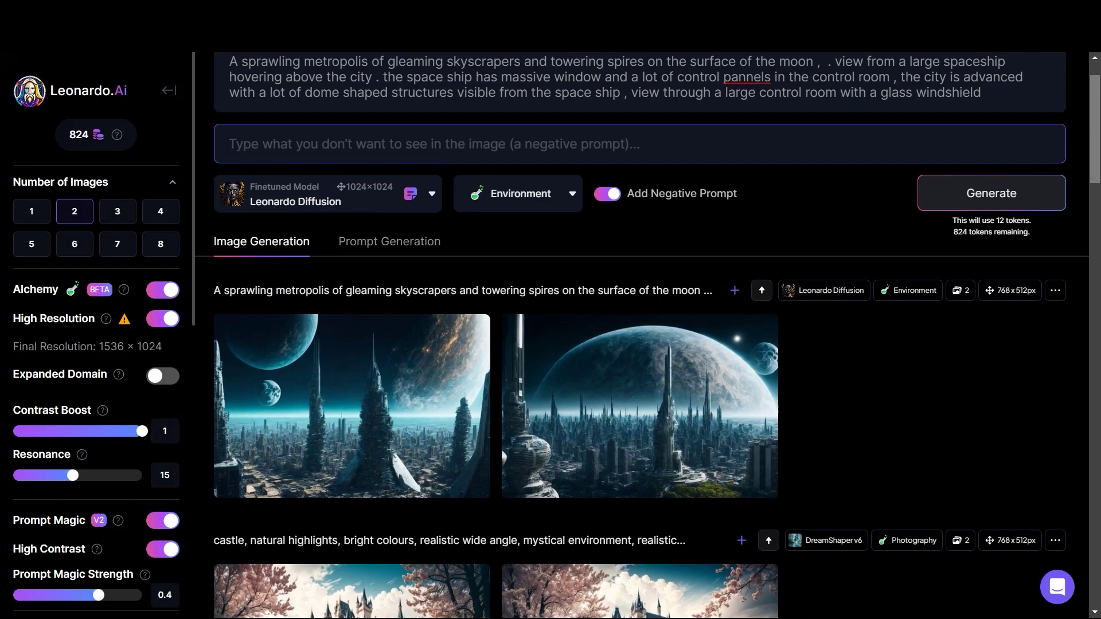
left_click(517, 193)
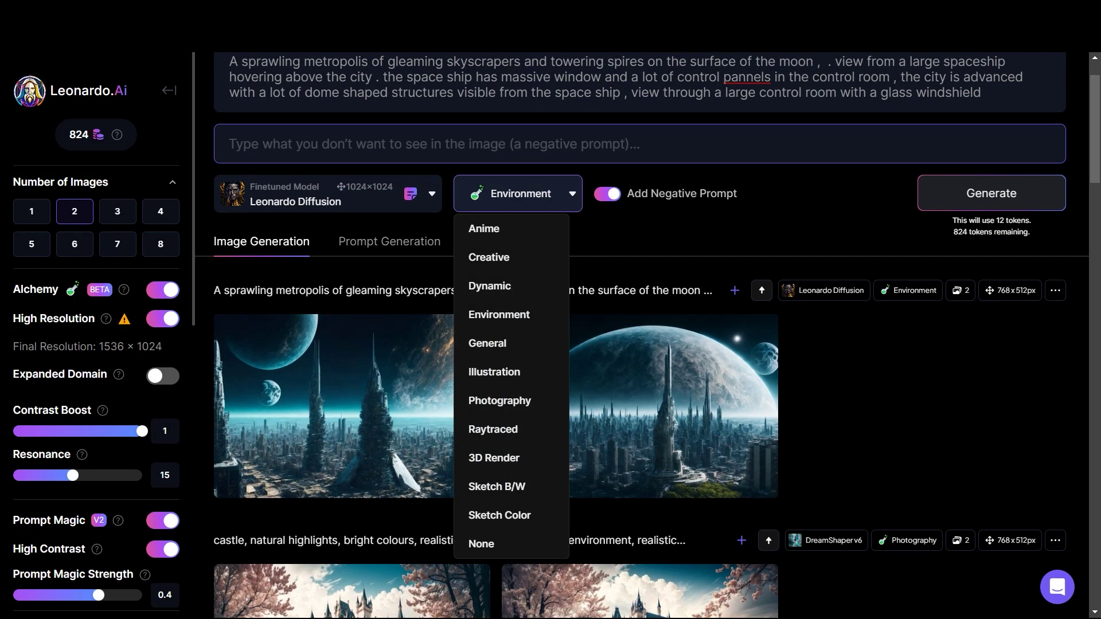
left_click(328, 193)
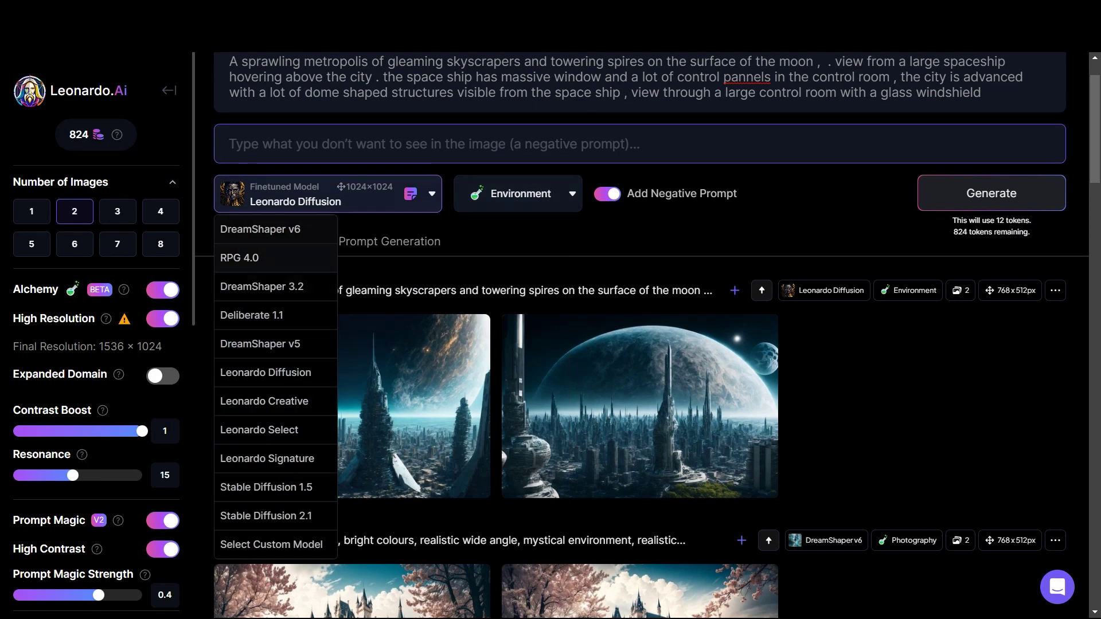
left_click(260, 229)
left_click(564, 193)
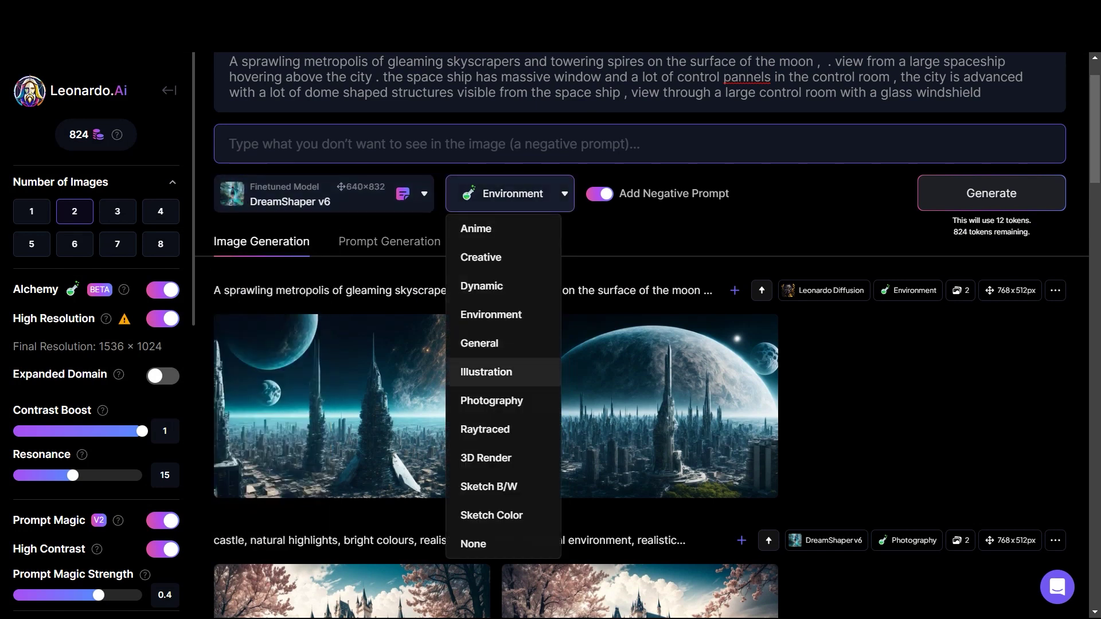
left_click(491, 400)
left_click(990, 194)
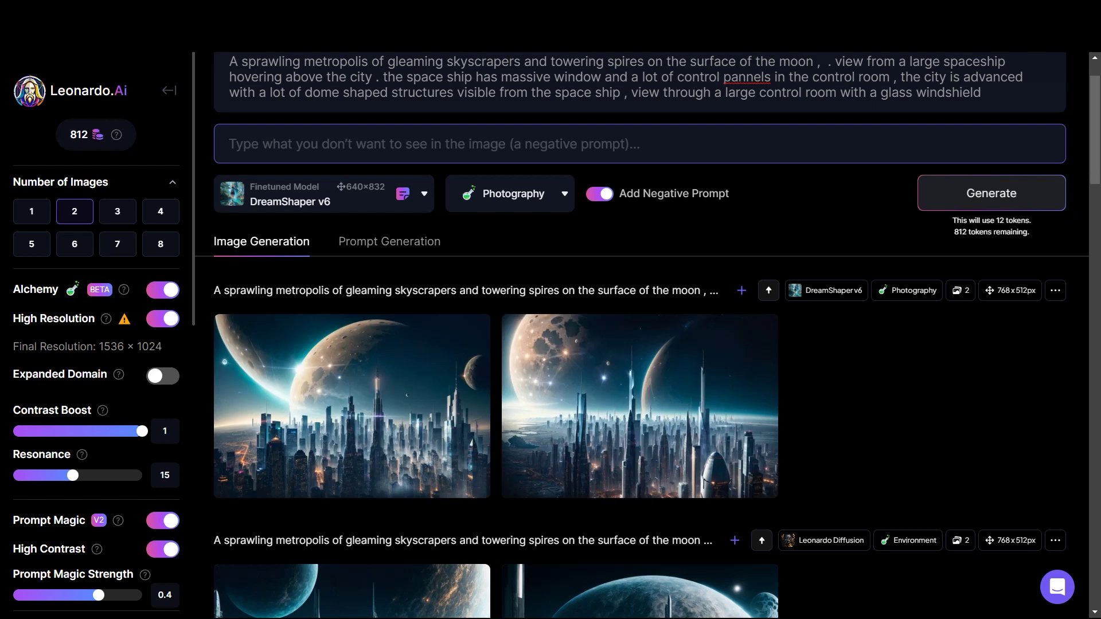
- View both DreamShaper v6 Photography metropolis images enlarged, starting with the second
left_click(639, 405)
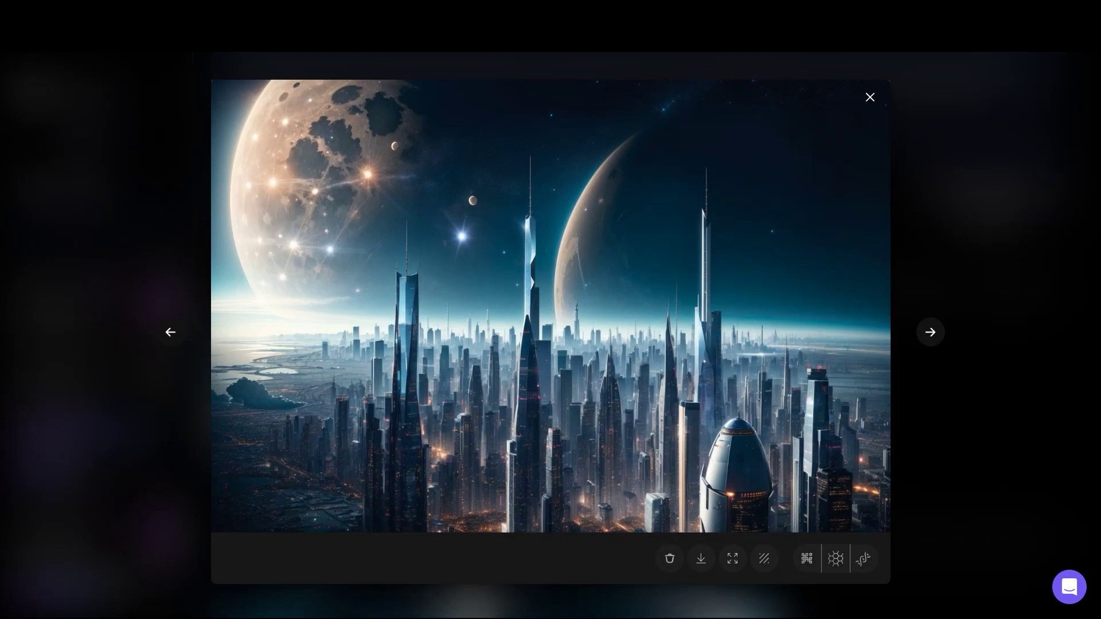
key("Escape")
left_click(352, 406)
key("Escape")
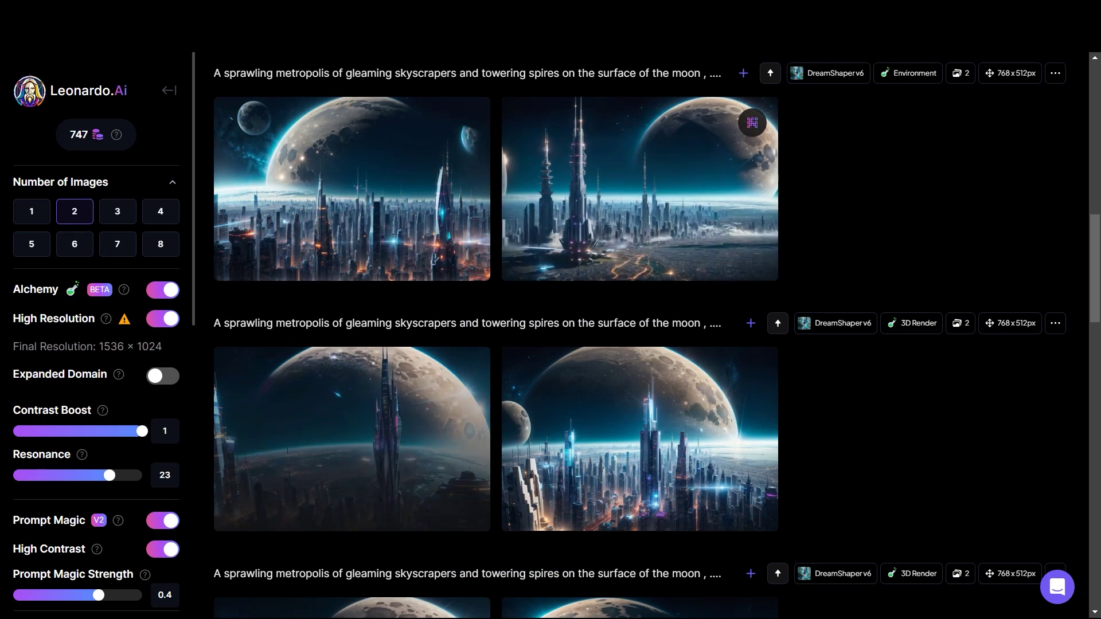
- Examine the DreamShaper v6 metropolis images in the 3D Render style, expanding their full prompt and enlarging the first image
scroll(657, 336, "down", 1)
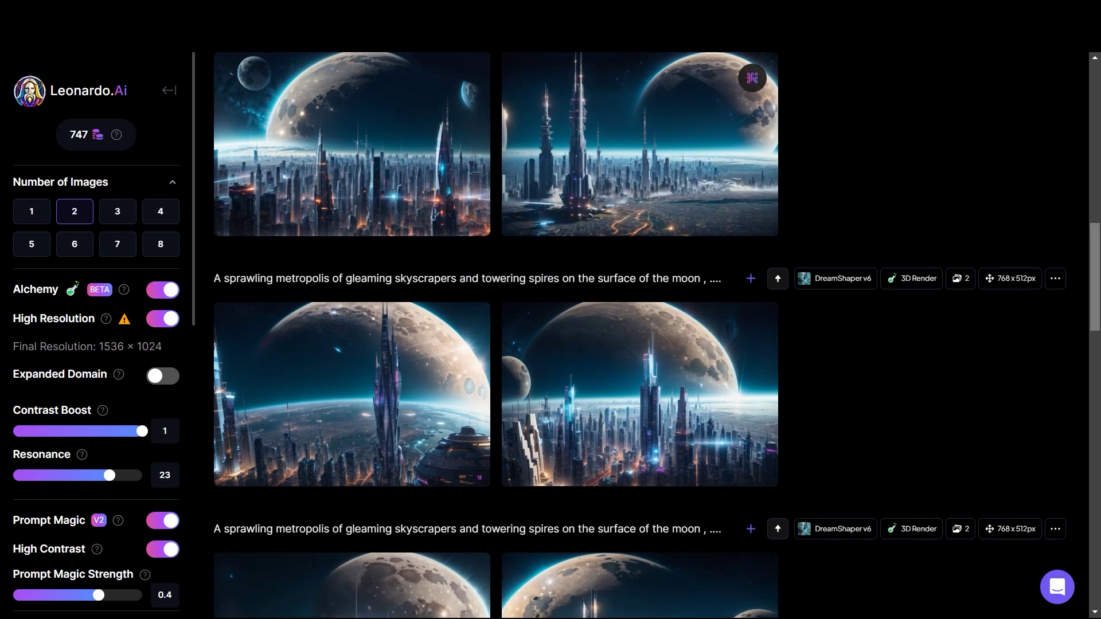
left_click(751, 278)
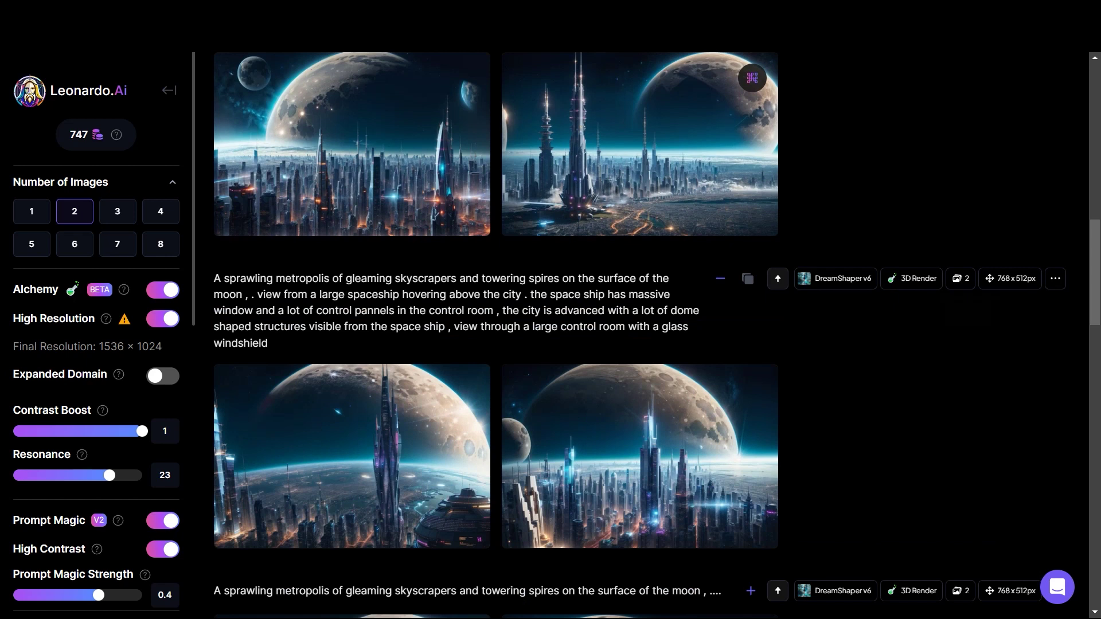
scroll(640, 335, "down", 2)
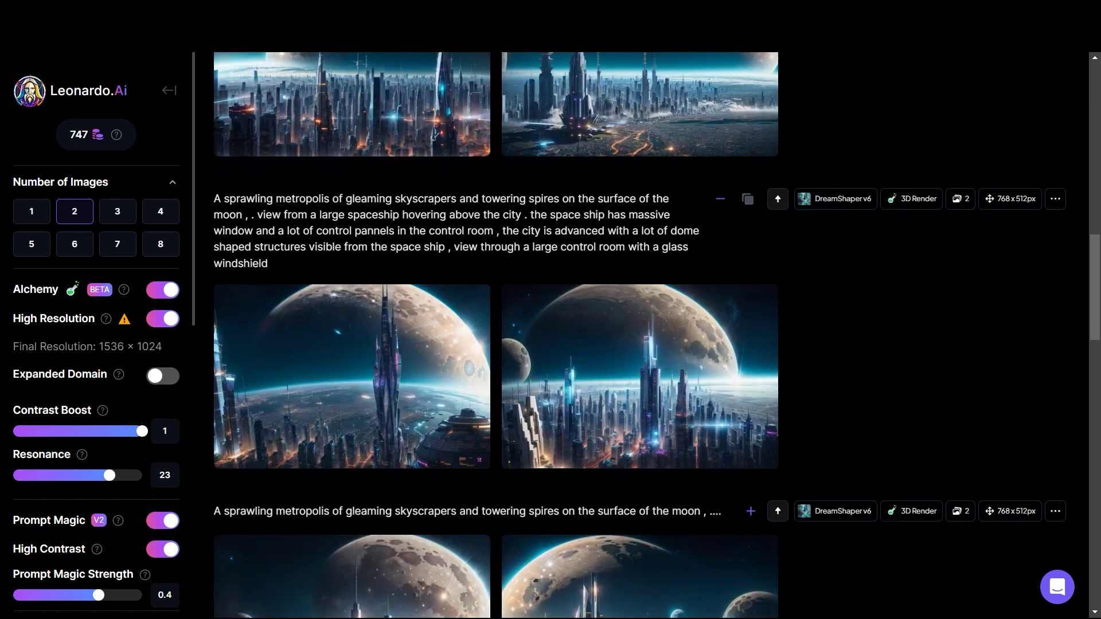
scroll(695, 320, "down", 2)
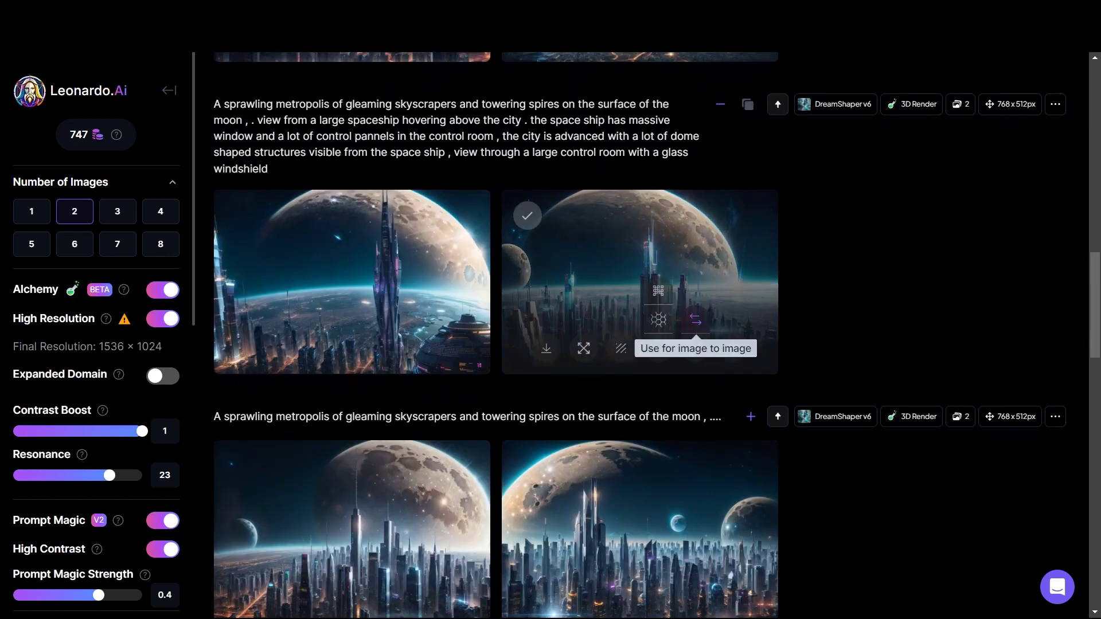
left_click(486, 306)
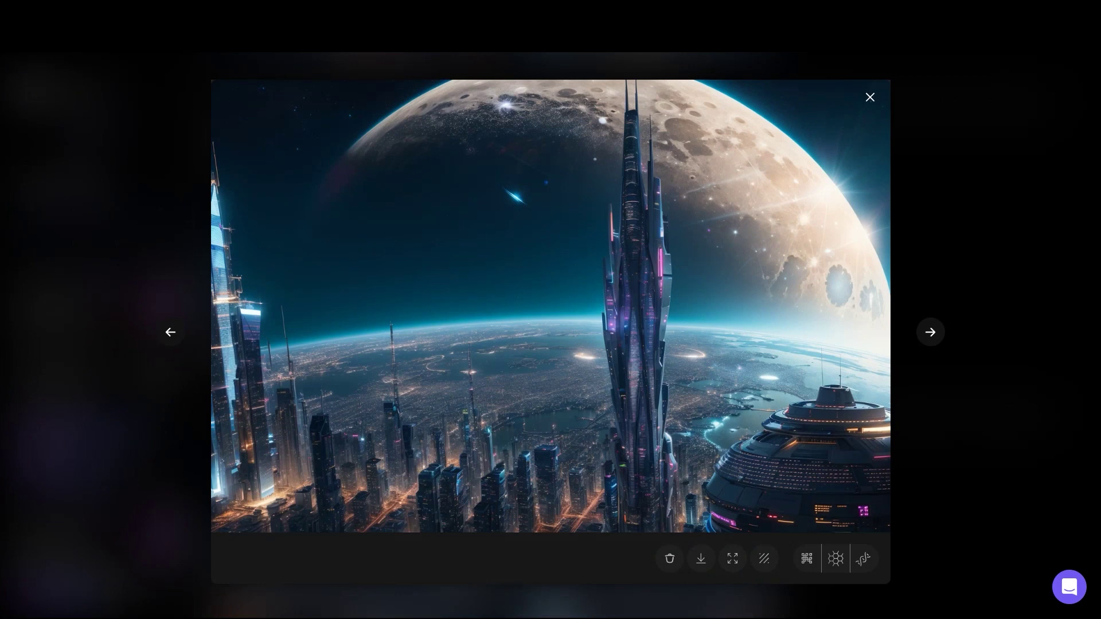
key("Escape")
scroll(652, 335, "up", 5)
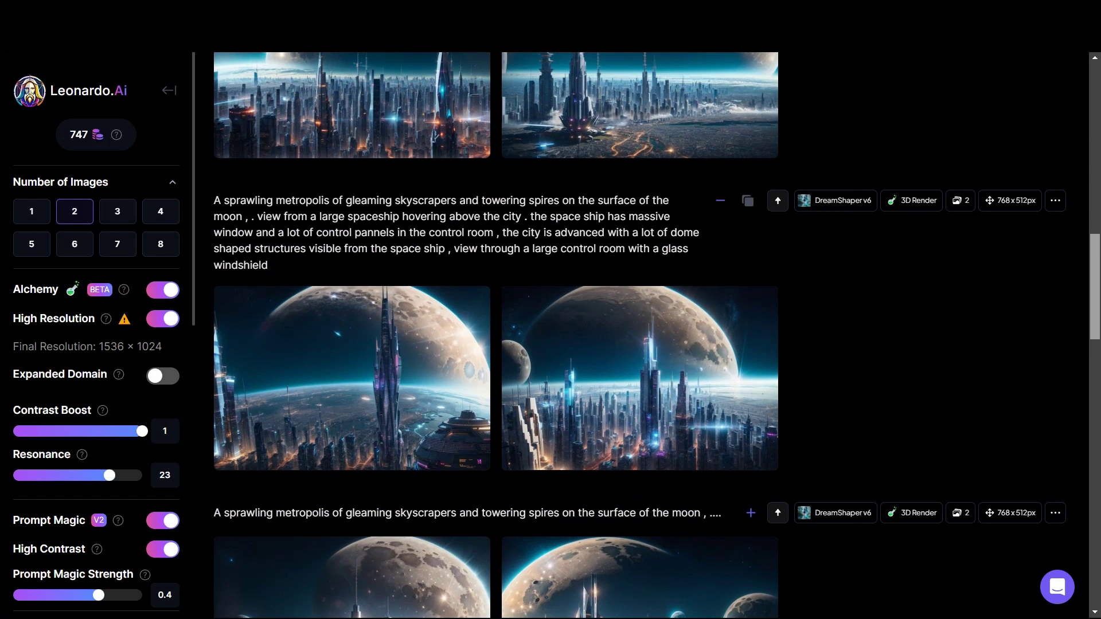
- Examine the newest DreamShaper v6 Photography images of the desert moon metropolis, enlarging the second one
scroll(651, 335, "up", 7)
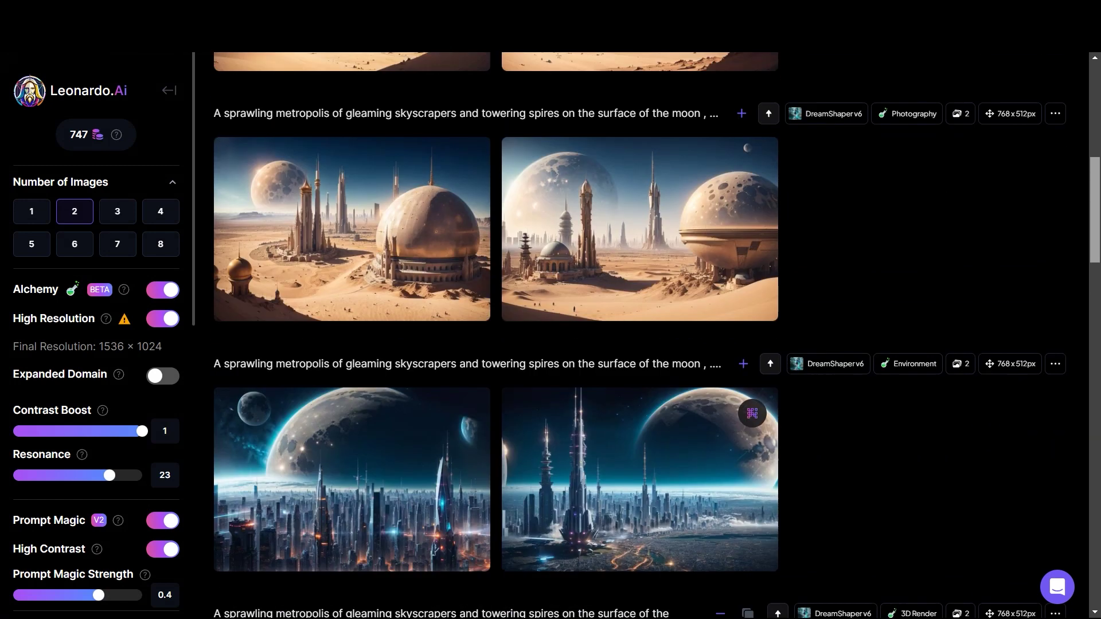
scroll(651, 336, "up", 5)
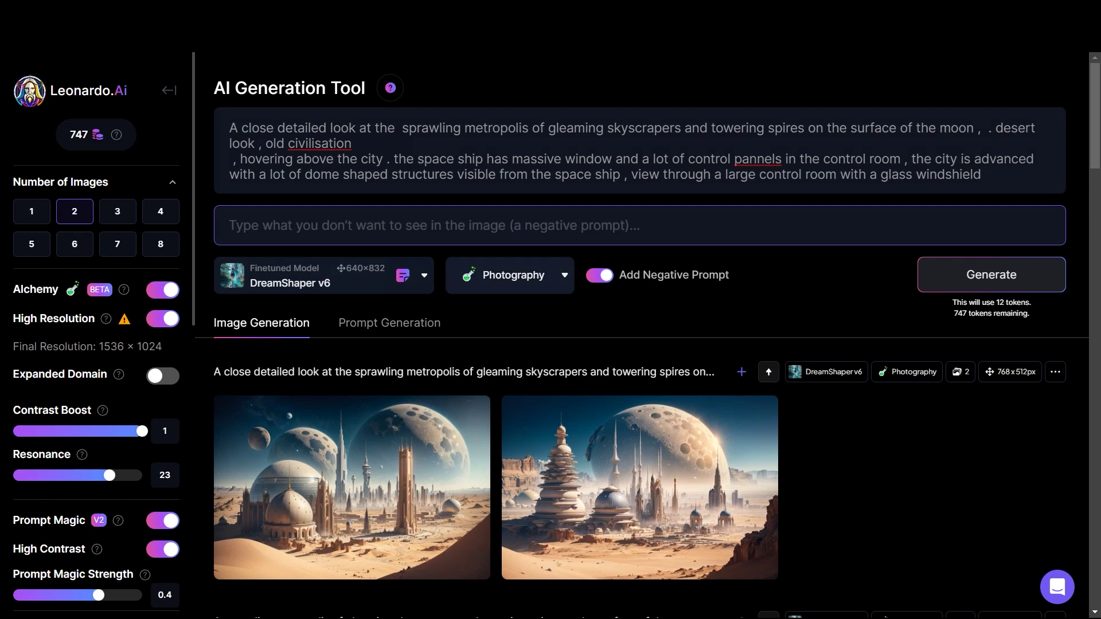
scroll(639, 435, "down", 2)
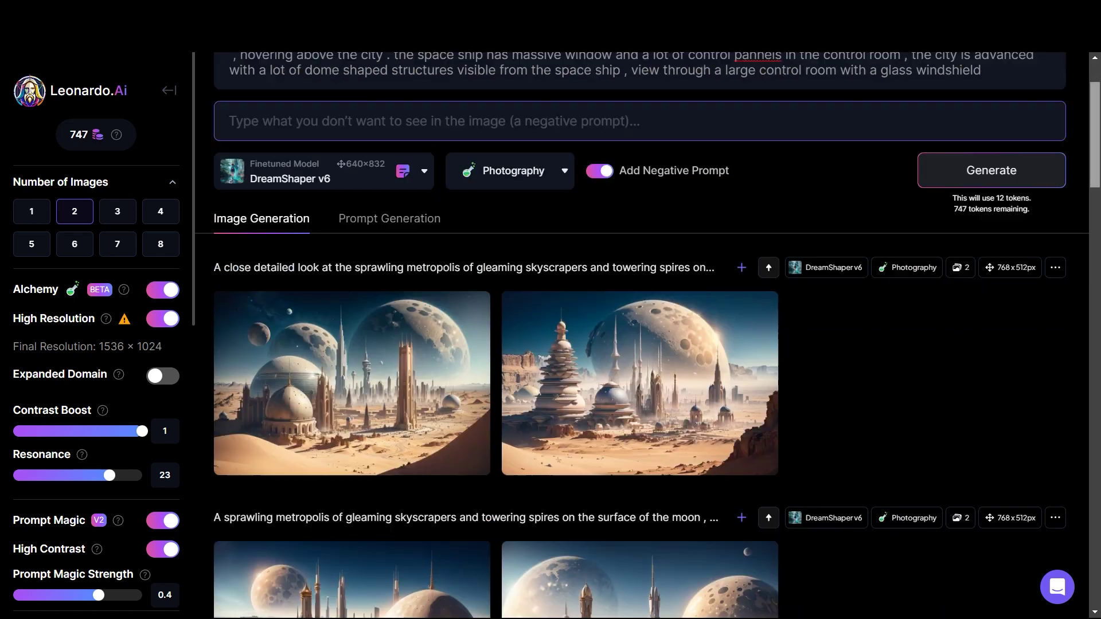
left_click(639, 356)
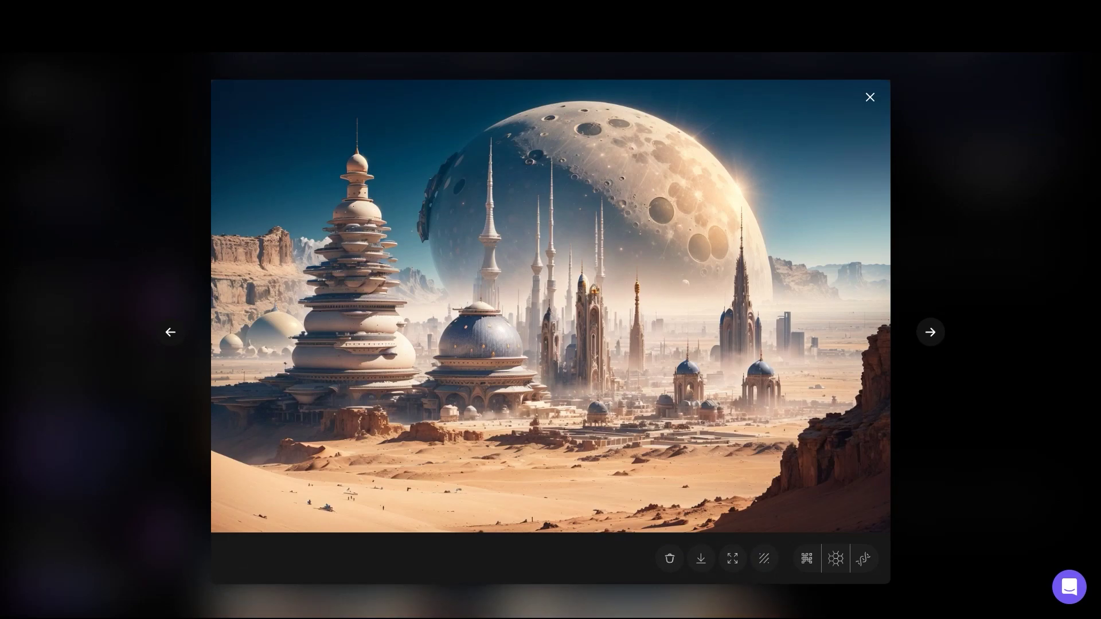
key("Escape")
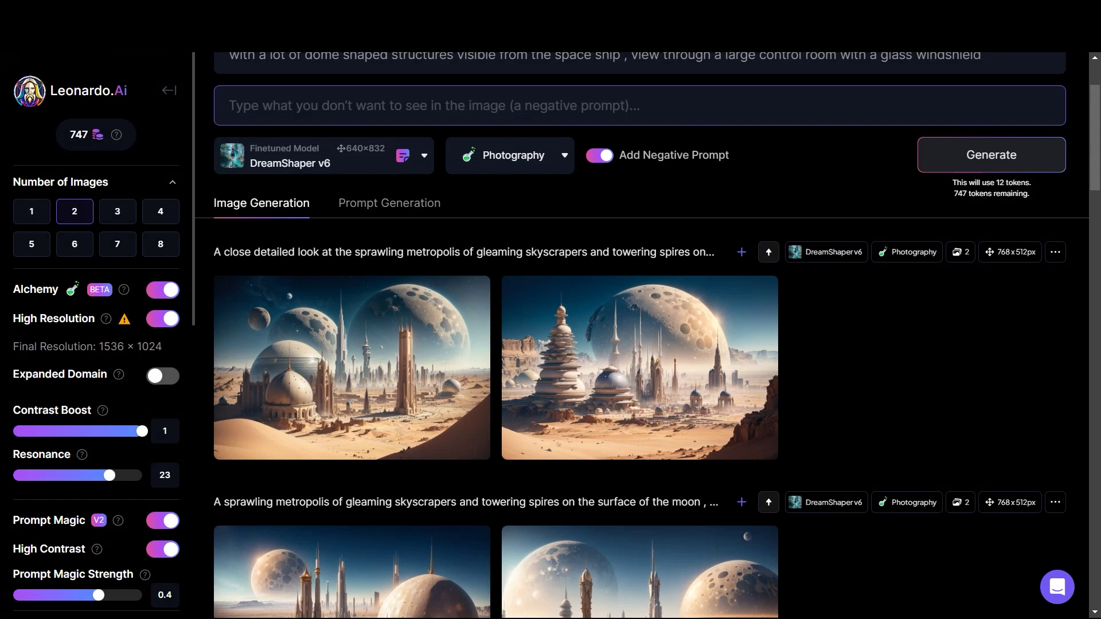
mouse_move(352, 367)
- Generate two desert metropolis images in the 3D Render style with Resonance 25 and Expanded Domain enabled
left_click(509, 156)
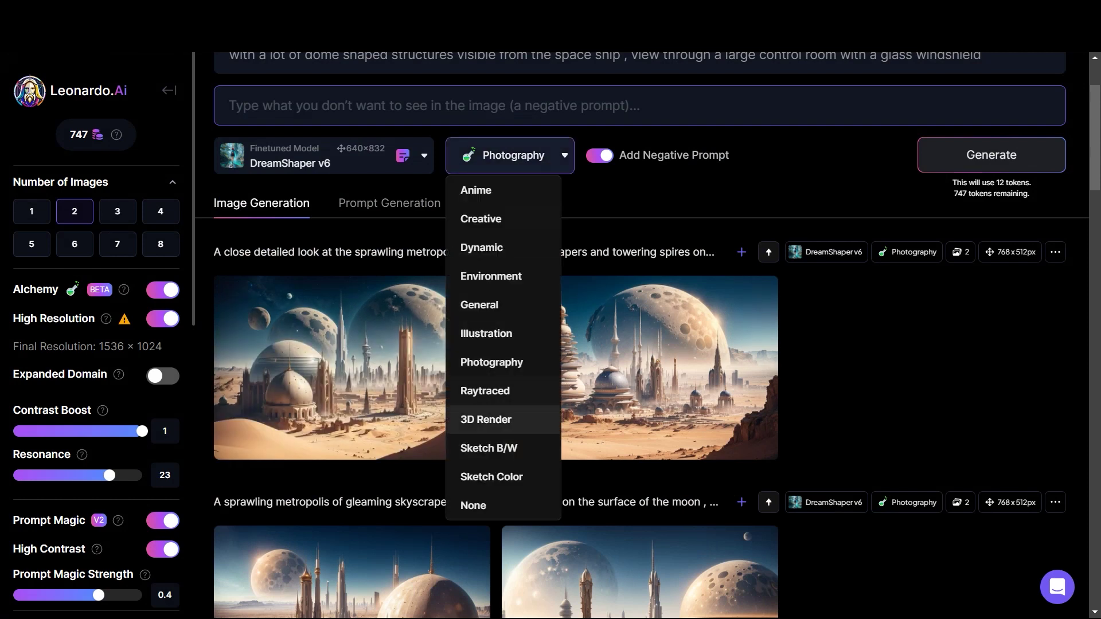
left_click(485, 411)
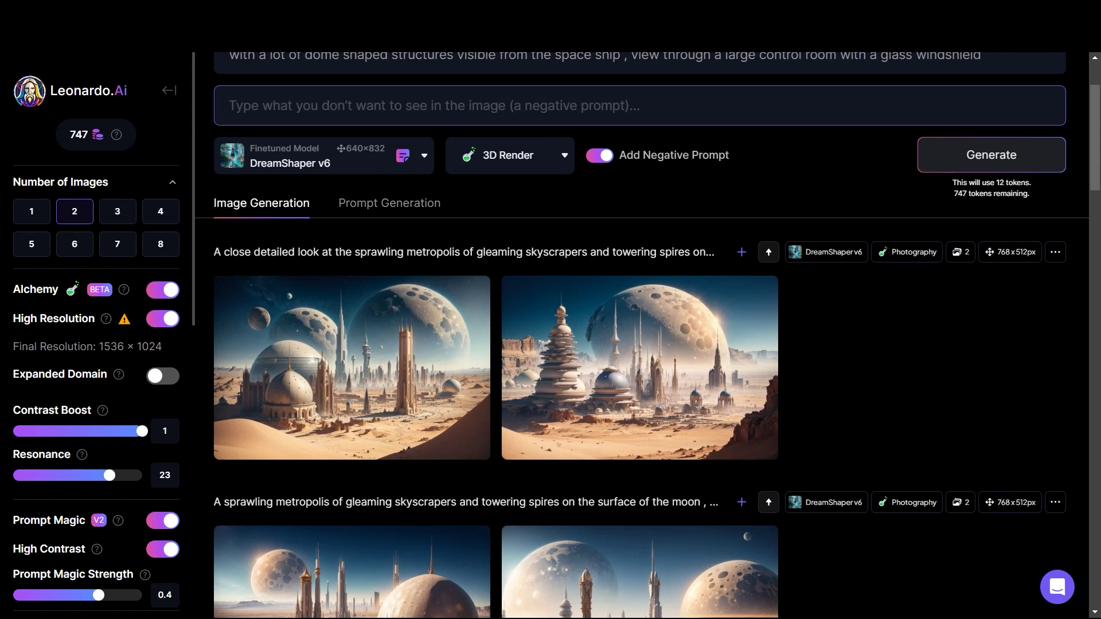
key("Right")
key("Right")
left_click(162, 375)
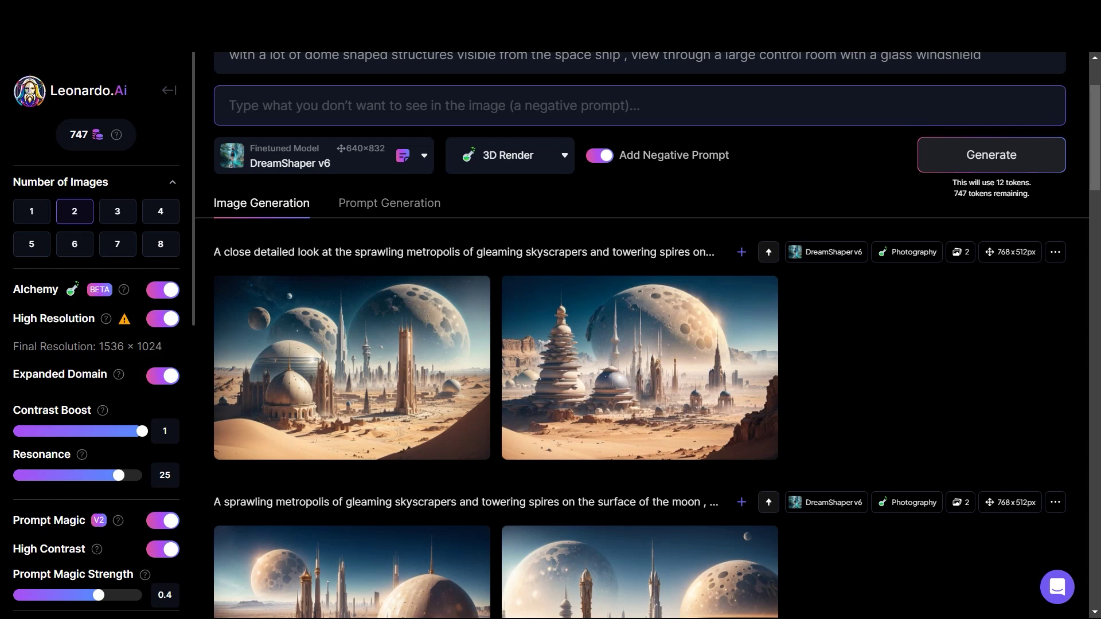
left_click(991, 154)
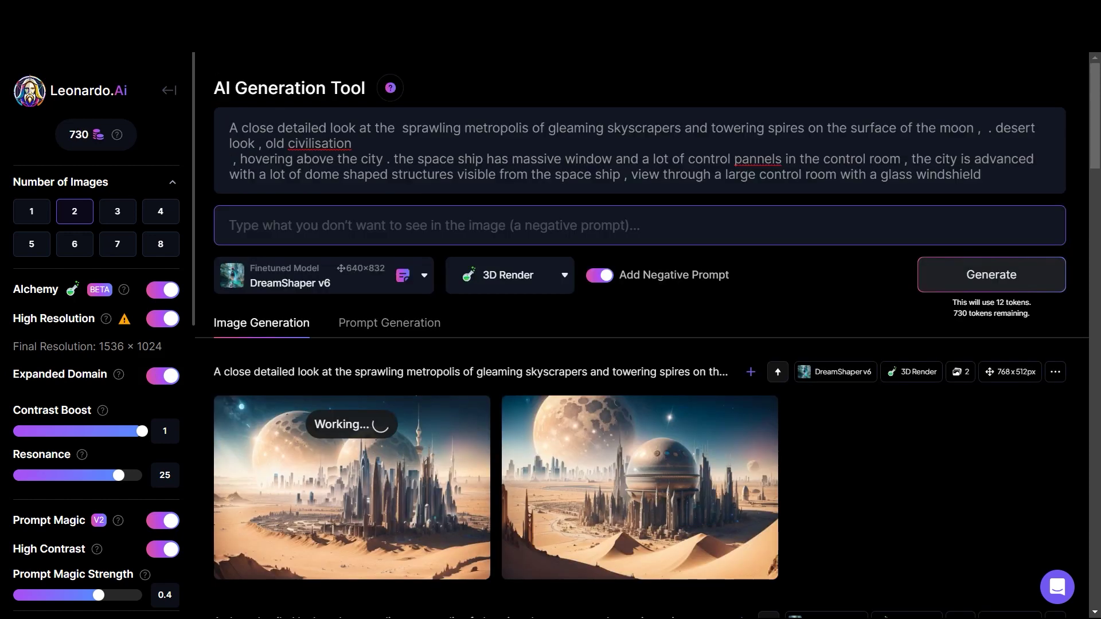
- Enlarge the second 3D Render desert image with the domed building and upscale it with Alchemy Crisp
left_click(639, 488)
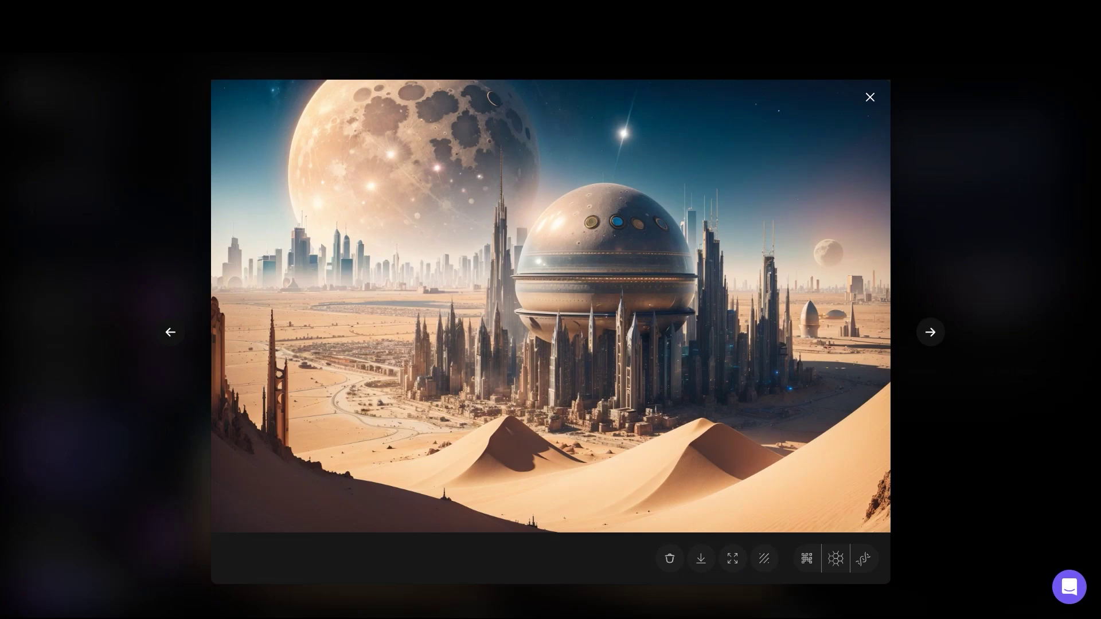
key("Escape")
left_click(640, 487)
left_click(863, 559)
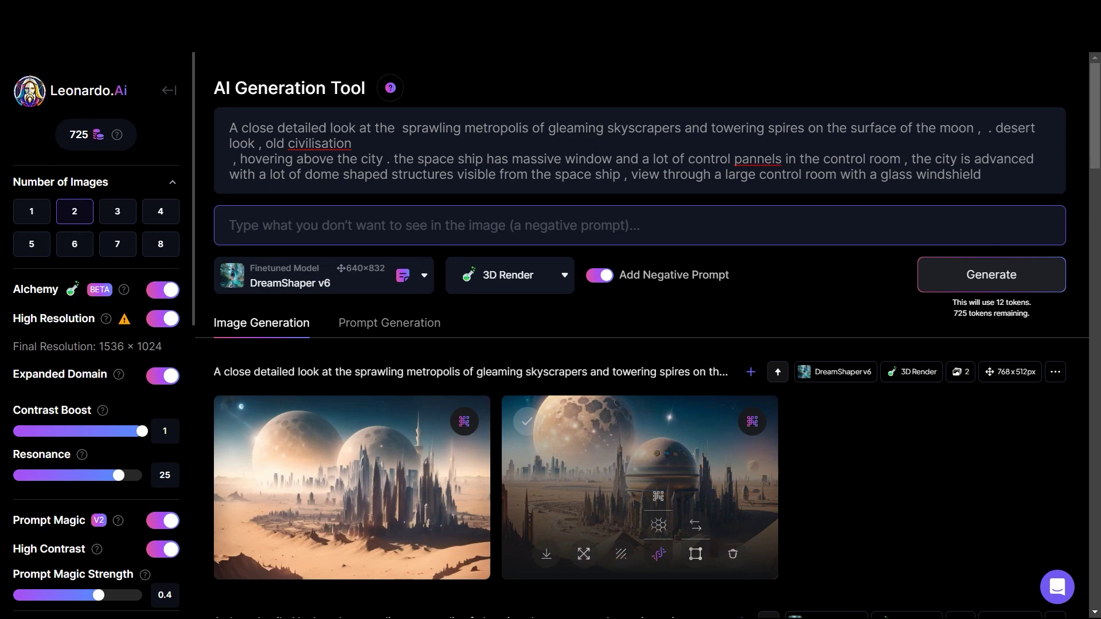
- Switch the finetuned model to Leonardo Diffusion and the style to Environment, and generate two desert metropolis images
left_click(323, 275)
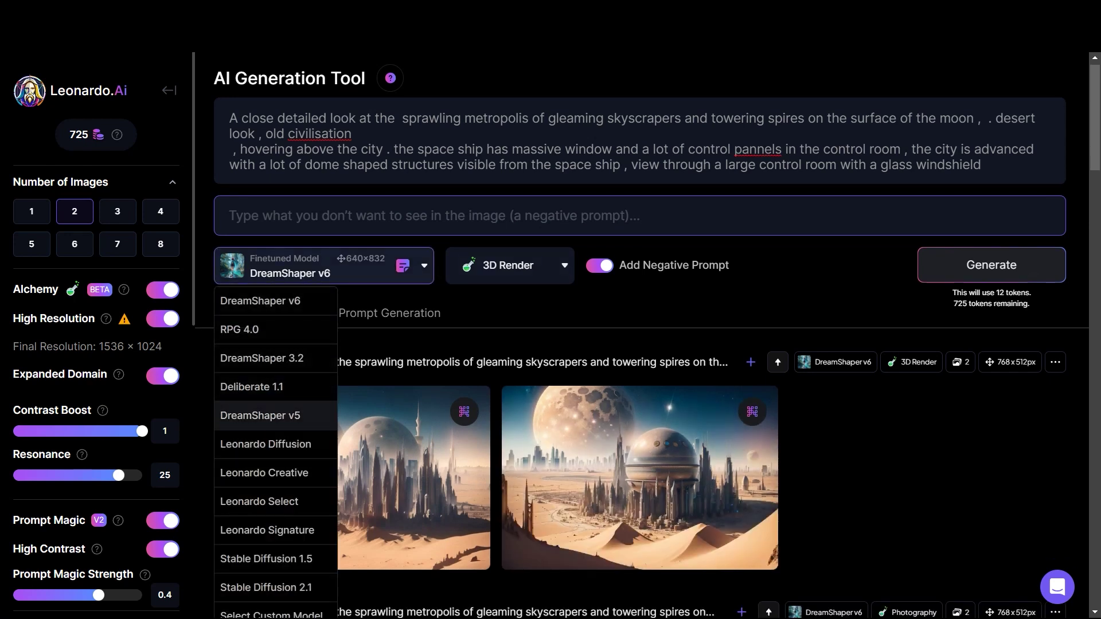
left_click(265, 444)
left_click(516, 264)
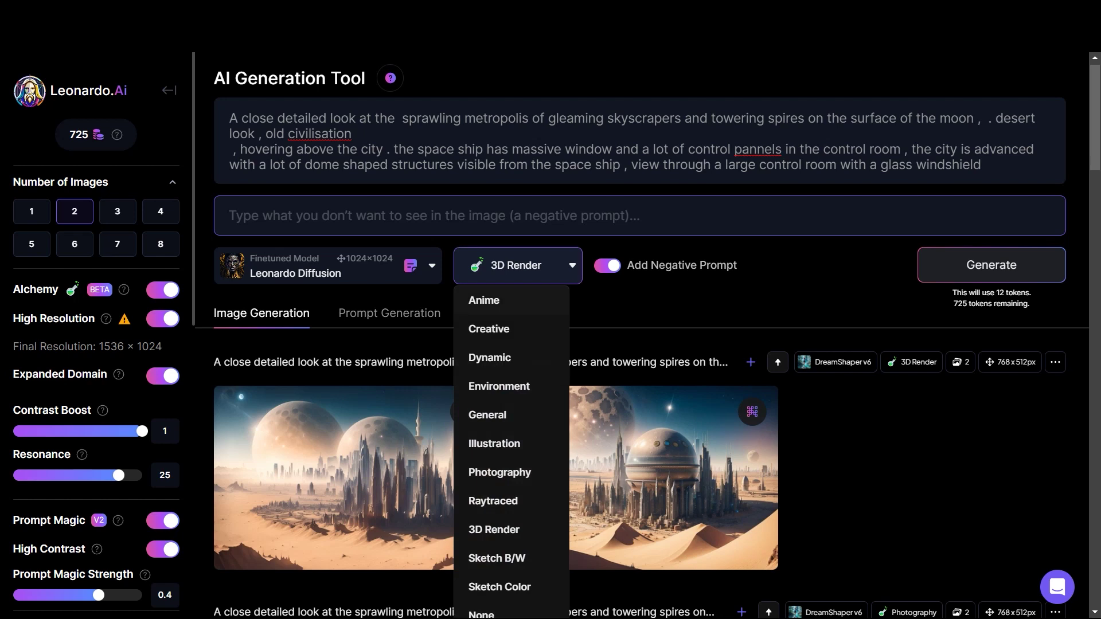
left_click(499, 385)
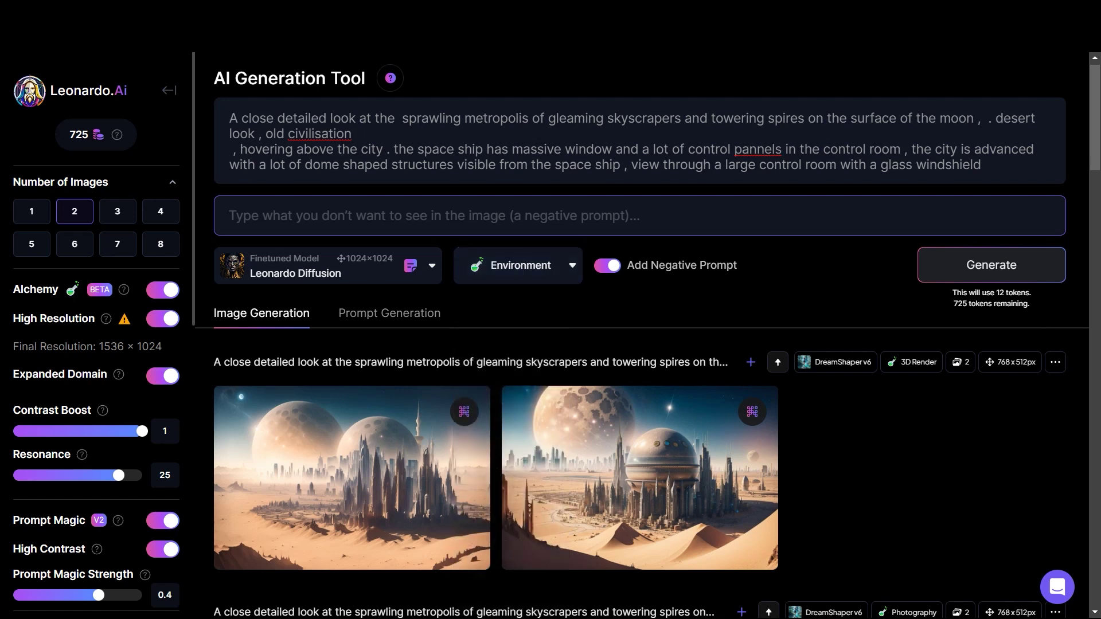
left_click(992, 265)
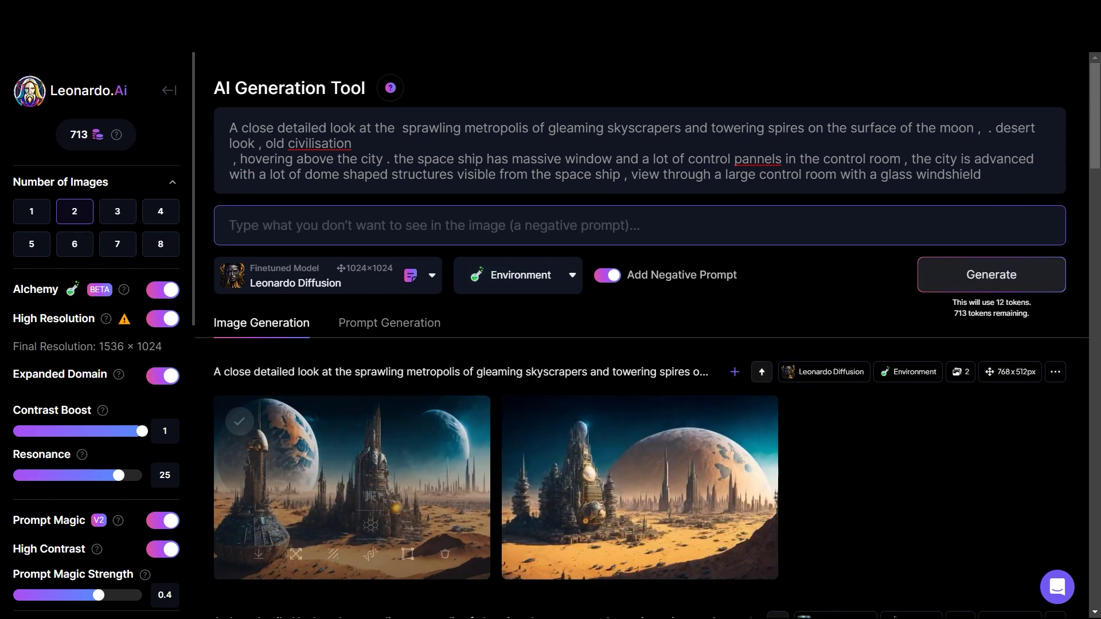
- View both Leonardo Diffusion Environment desert images enlarged, starting with the first
left_click(352, 470)
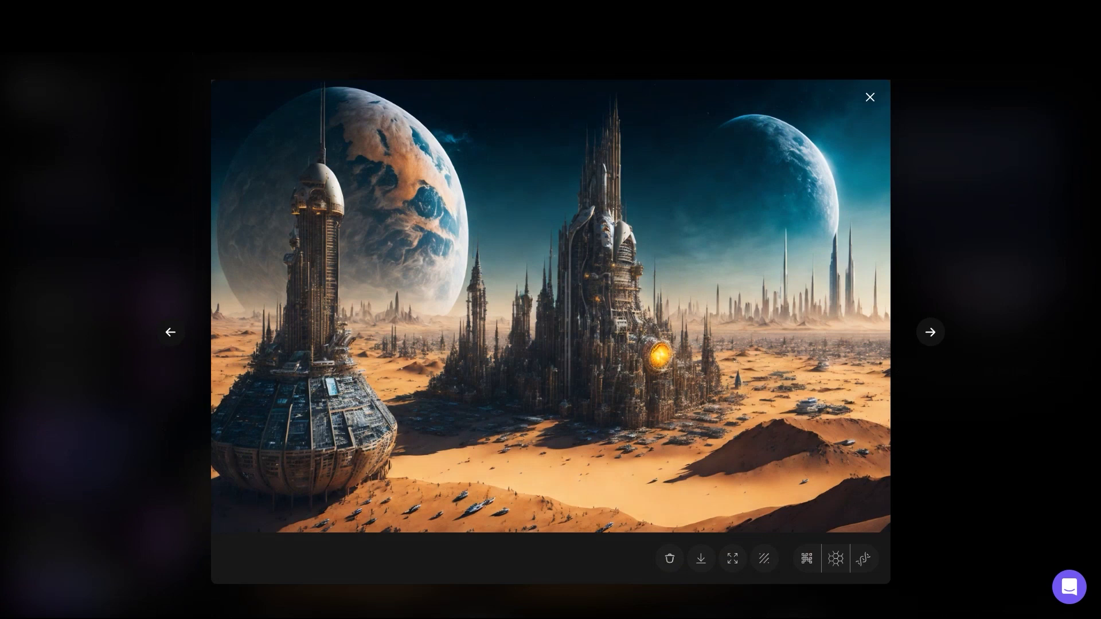
left_click(209, 463)
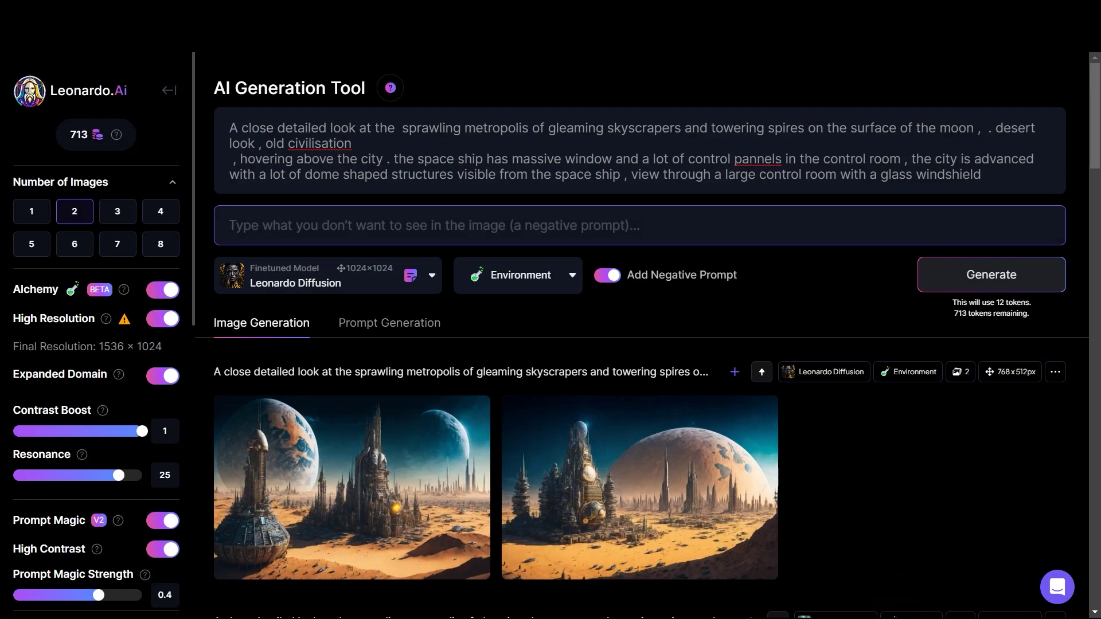
left_click(640, 475)
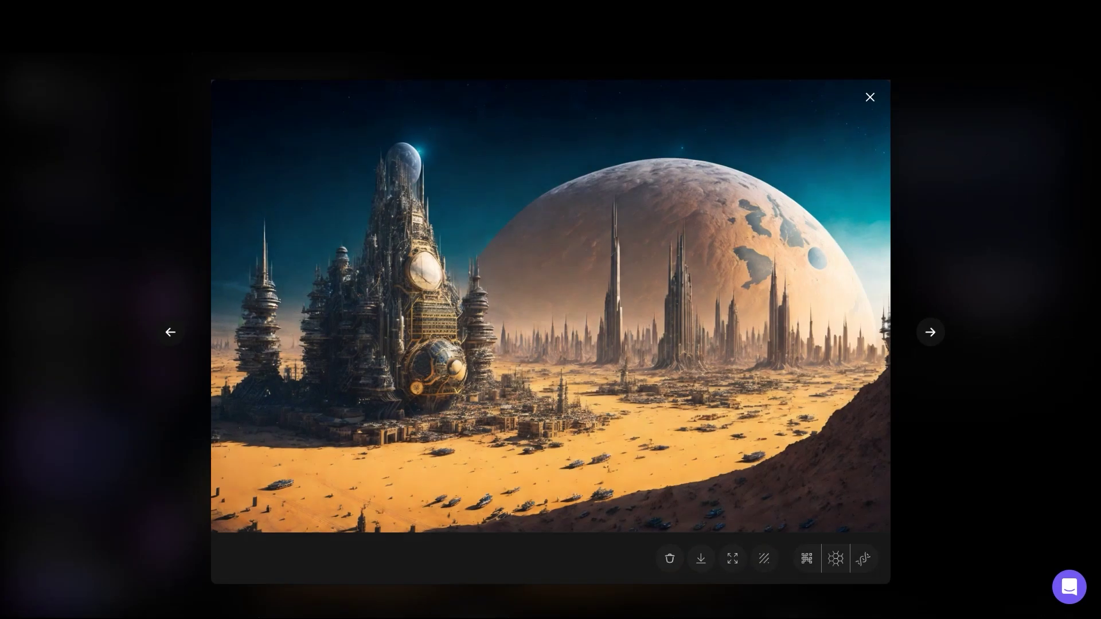
key("Escape")
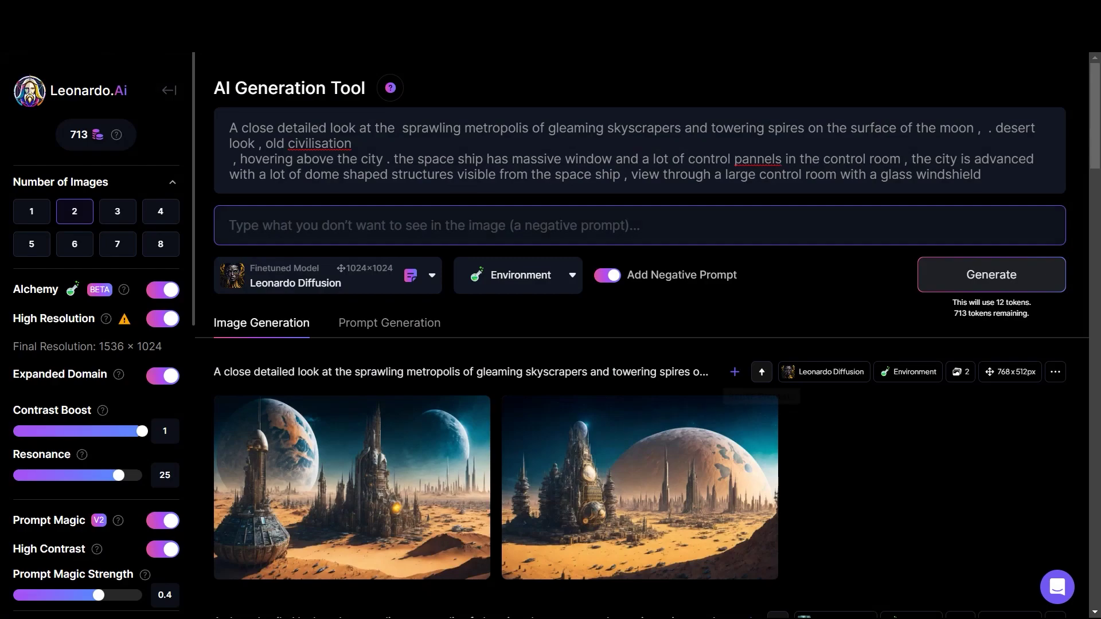
left_click(639, 476)
key("Escape")
- View the Alchemy Crisp upscaled version of the second DreamShaper v6 3D Render desert image enlarged
scroll(639, 476, "down", 6)
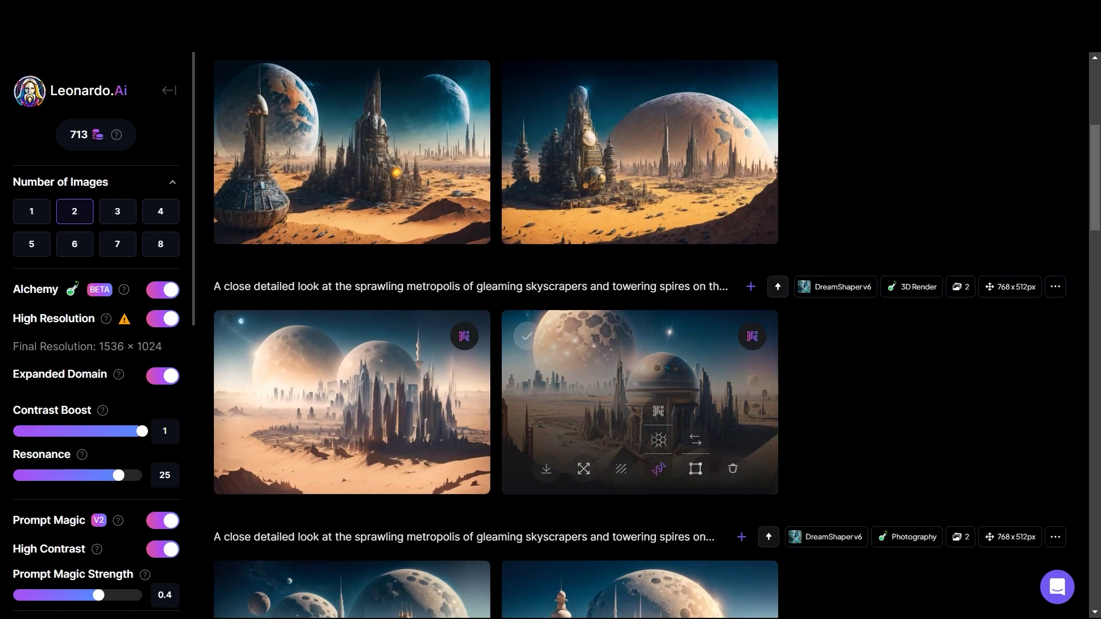
left_click(639, 476)
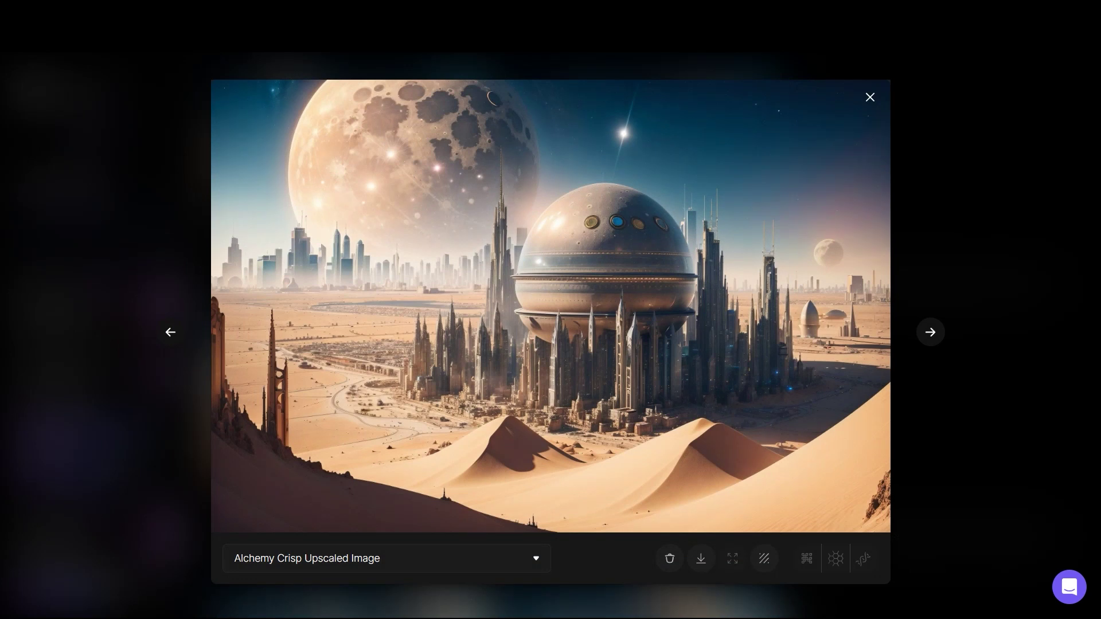
key("Escape")
- Enlarge the first Leonardo Diffusion desert image again and compare the set with the earlier DreamShaper v6 metropolis images
scroll(657, 335, "up", 3)
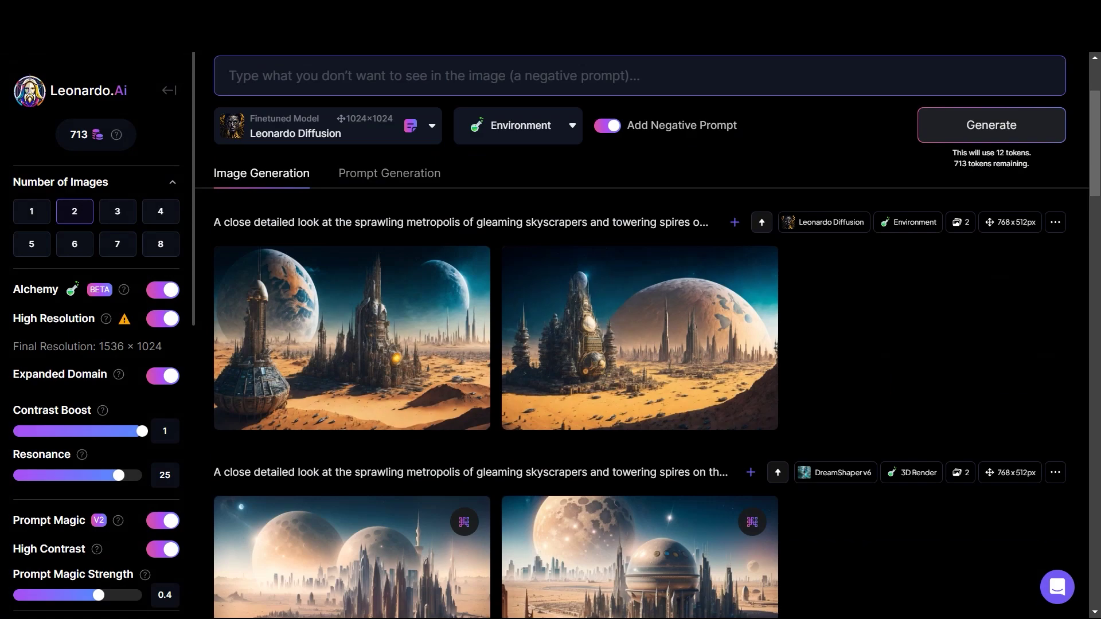
left_click(351, 338)
left_click(1010, 223)
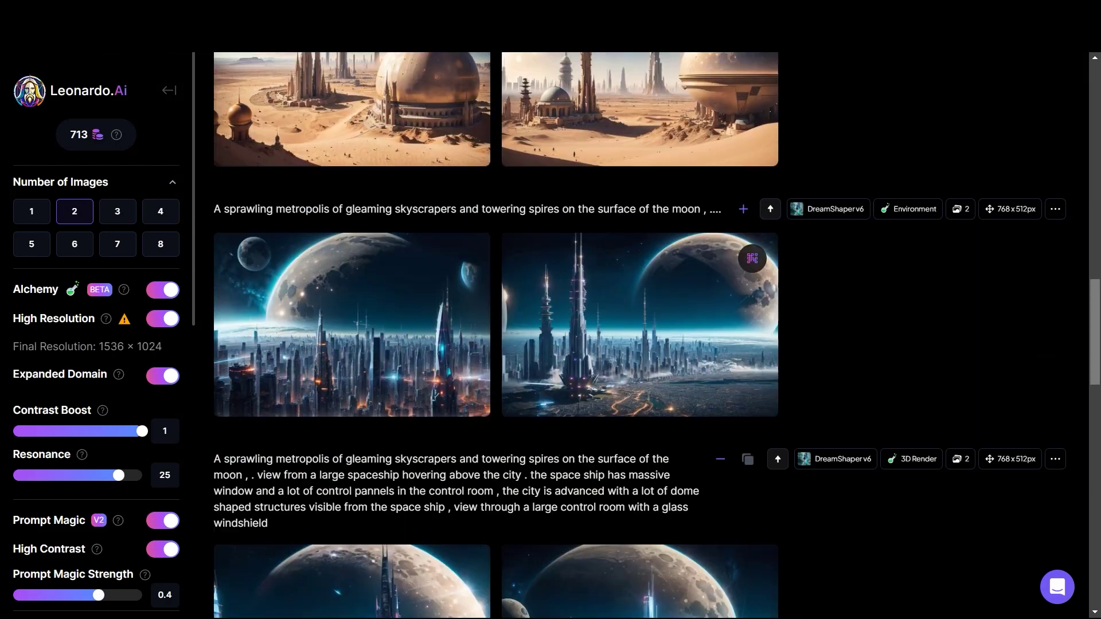
left_click_drag(1093, 332, 1094, 176)
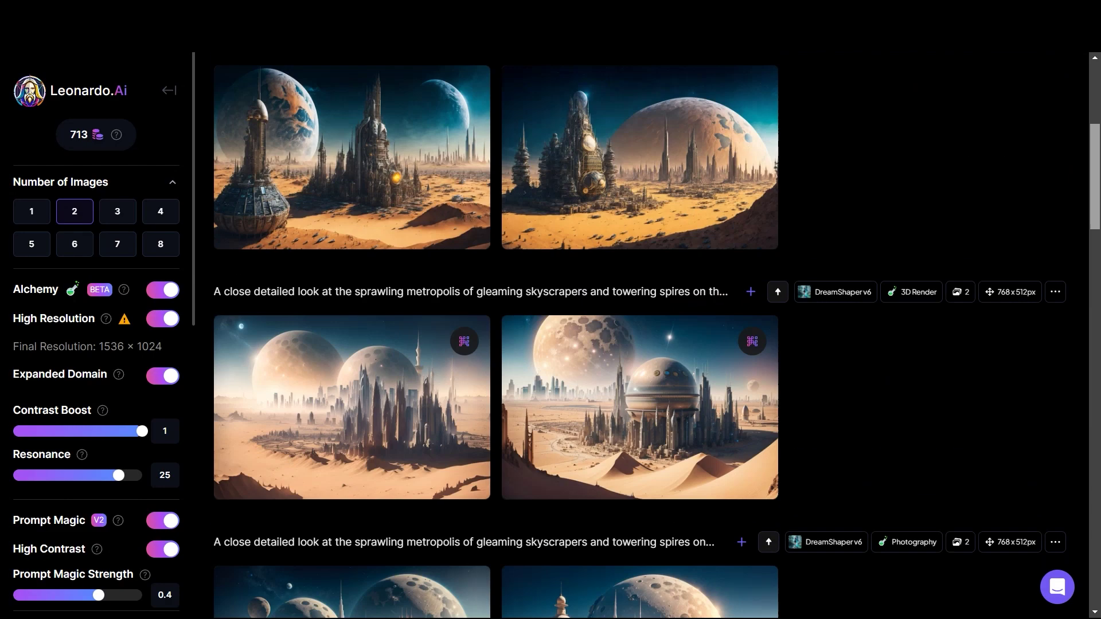
scroll(642, 336, "up", 6)
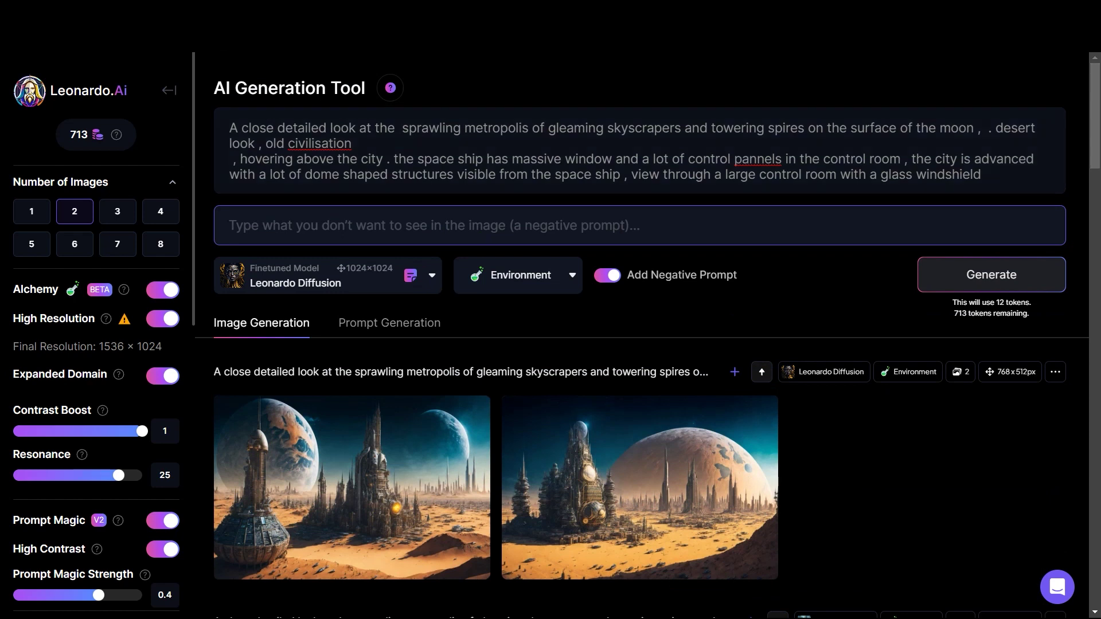
scroll(641, 344, "down", 1)
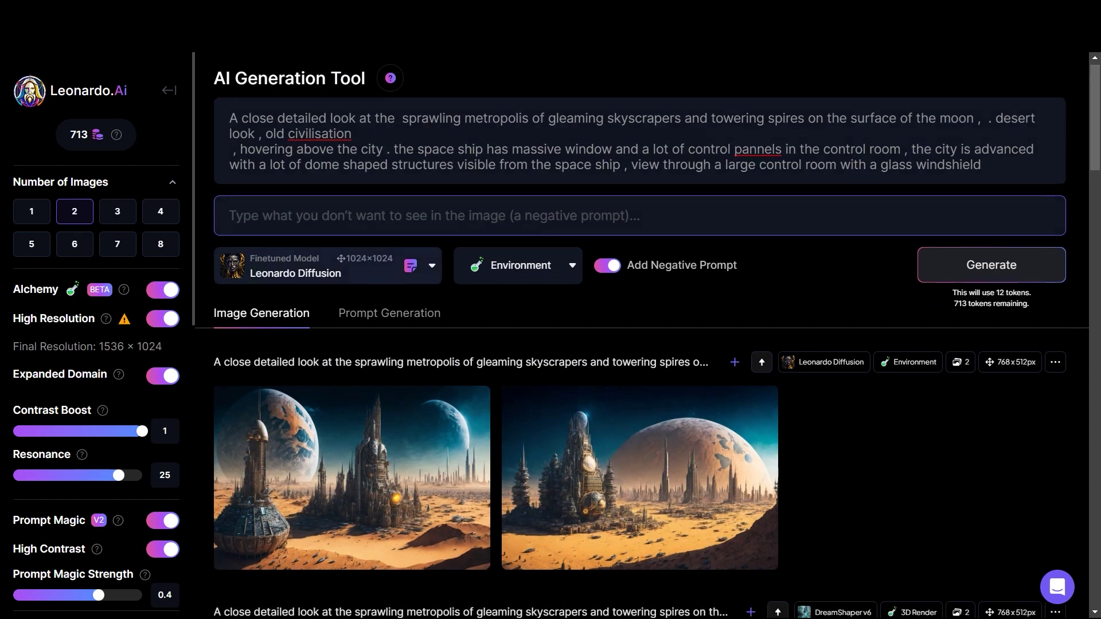
- Switch the finetuned model to Leonardo Signature and generate two desert metropolis images in the Environment style
left_click(327, 270)
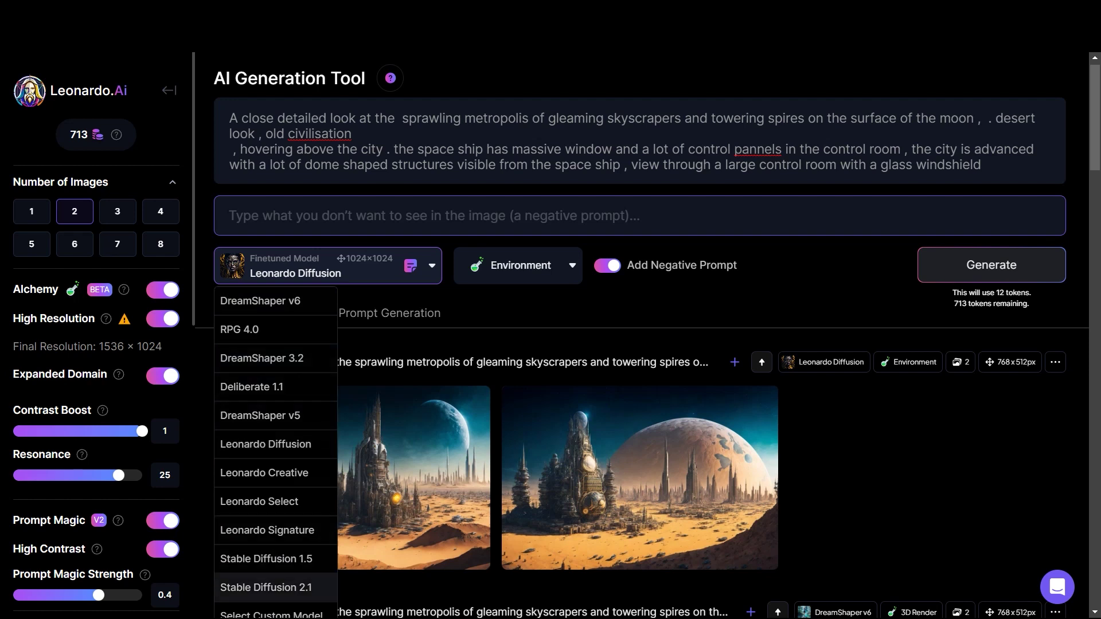
left_click(267, 530)
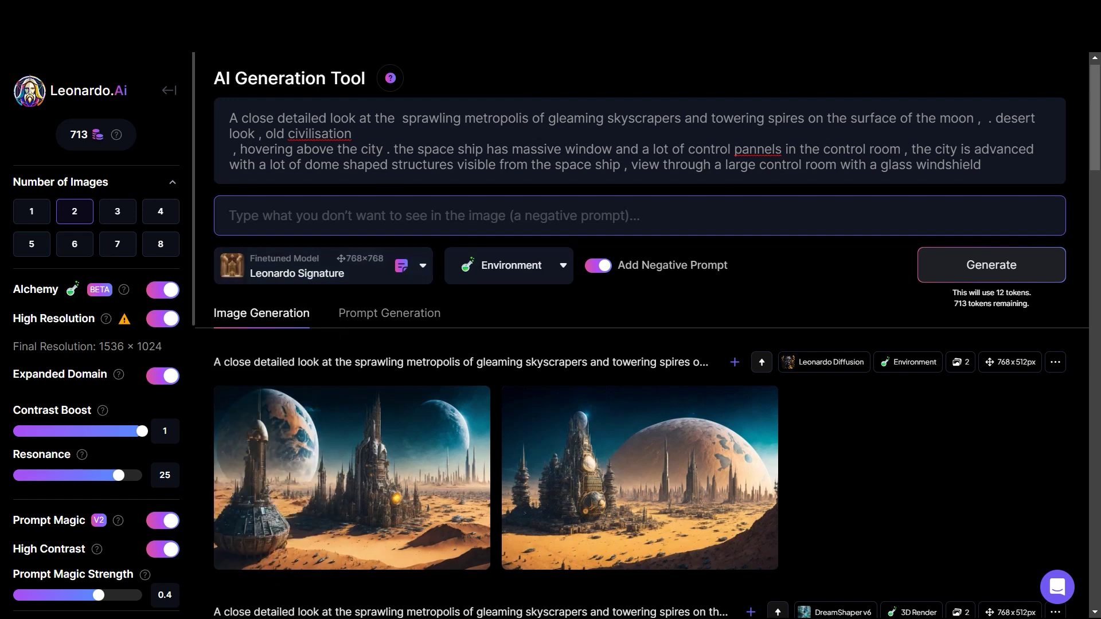
left_click(991, 265)
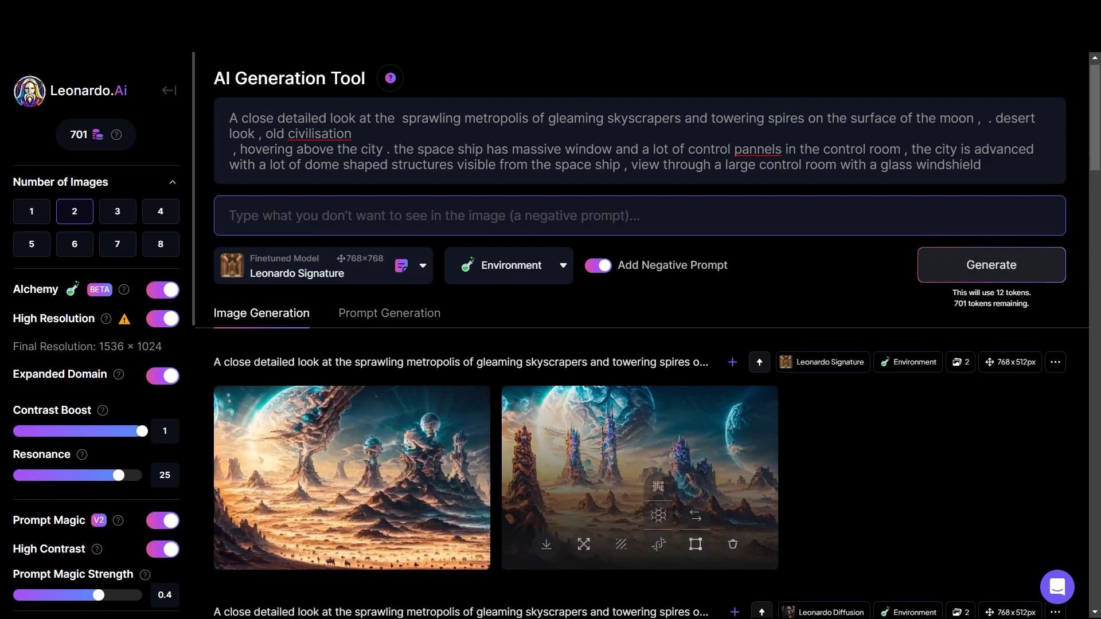
mouse_move(370, 516)
- Set the finetuned model back to Leonardo Diffusion and the Alchemy style to Dynamic
left_click(298, 268)
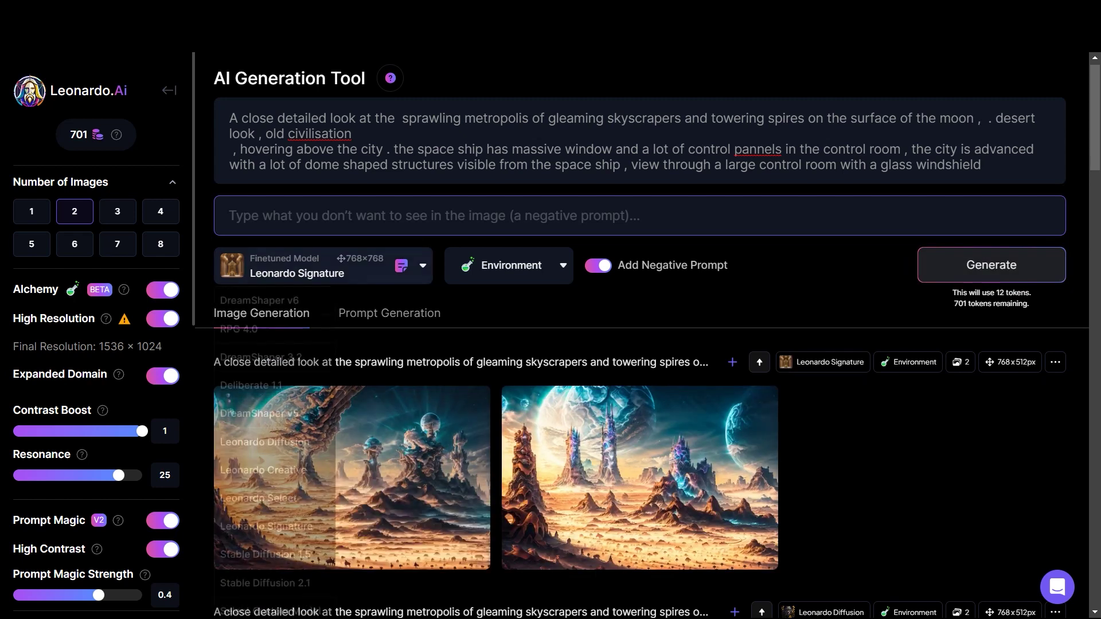
left_click(265, 443)
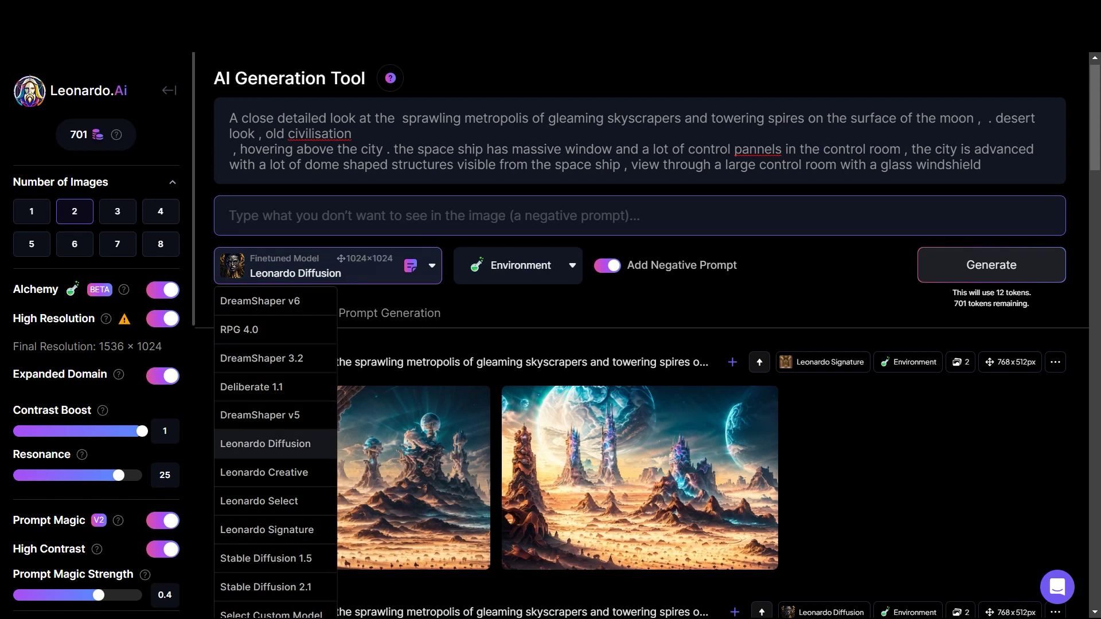
left_click(516, 265)
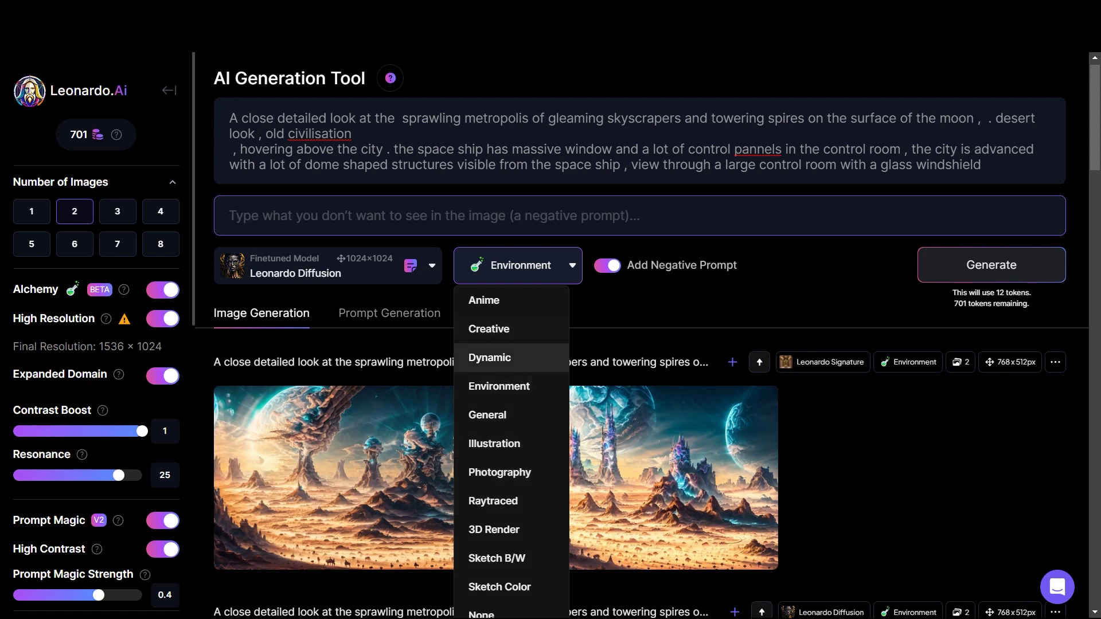
left_click(490, 357)
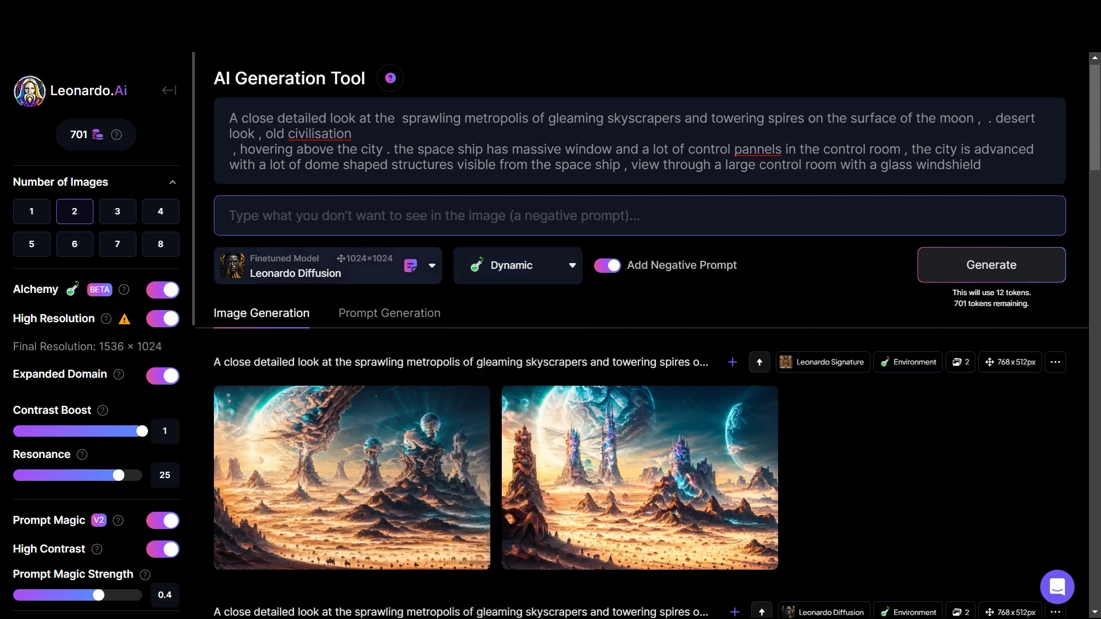
- Lower Resonance to 15, turn off Expanded Domain, and generate two desert metropolis images
left_click_drag(118, 475, 73, 476)
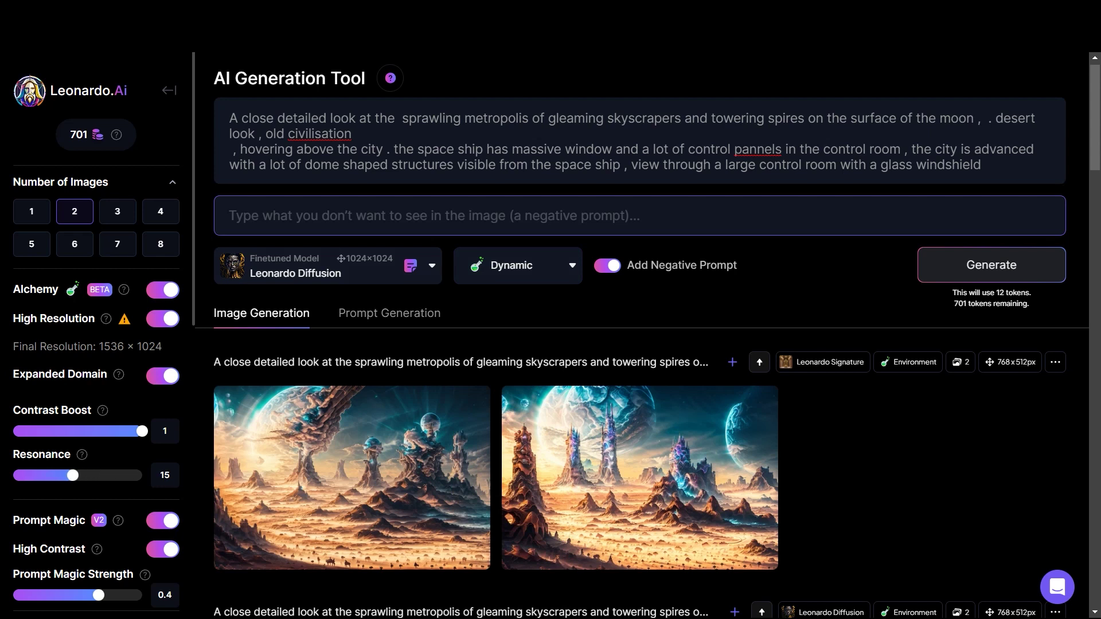
left_click(162, 375)
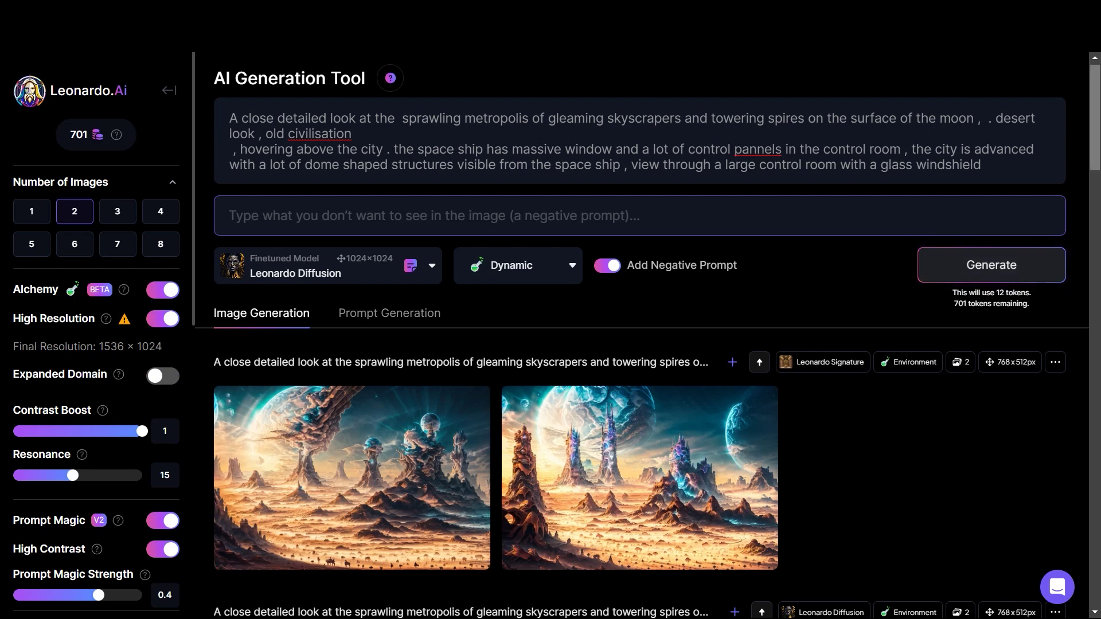
scroll(647, 337, "down", 1)
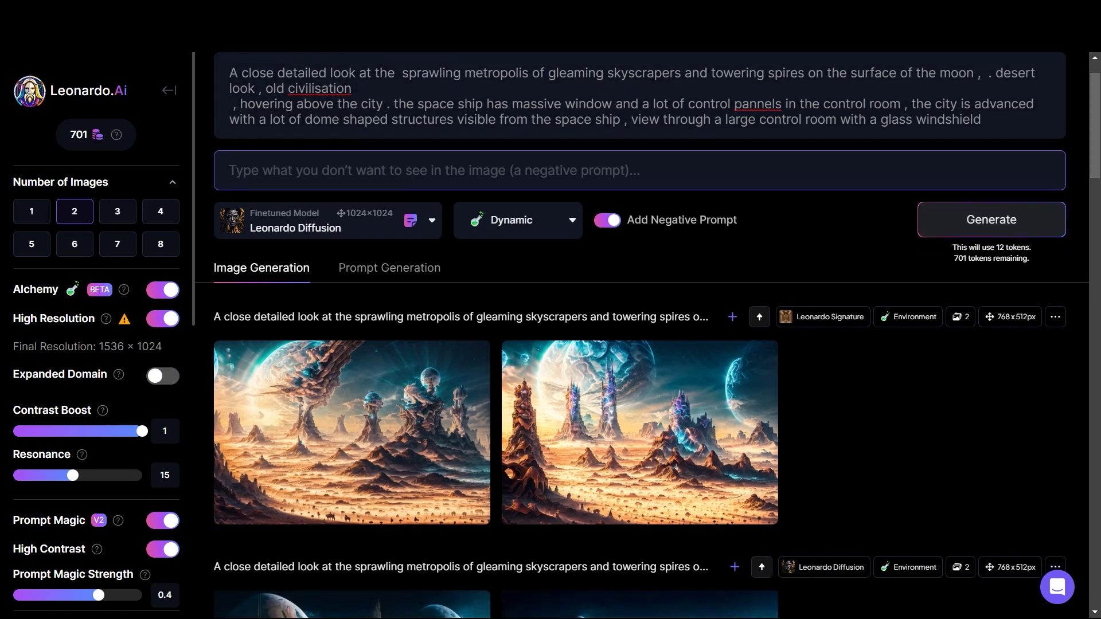
key("ctrl+Return")
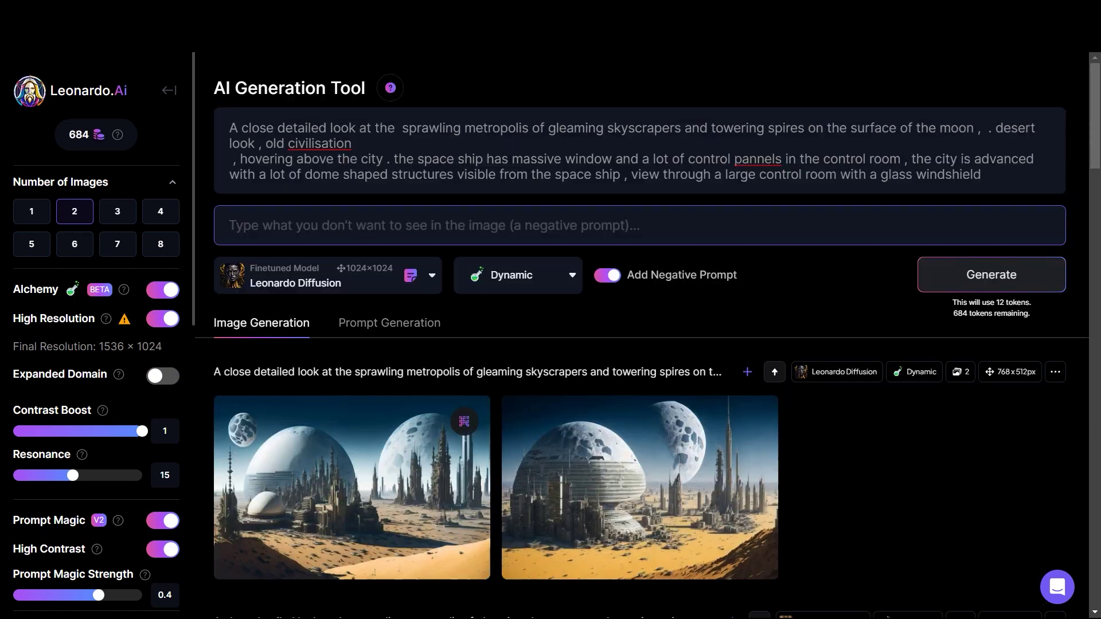